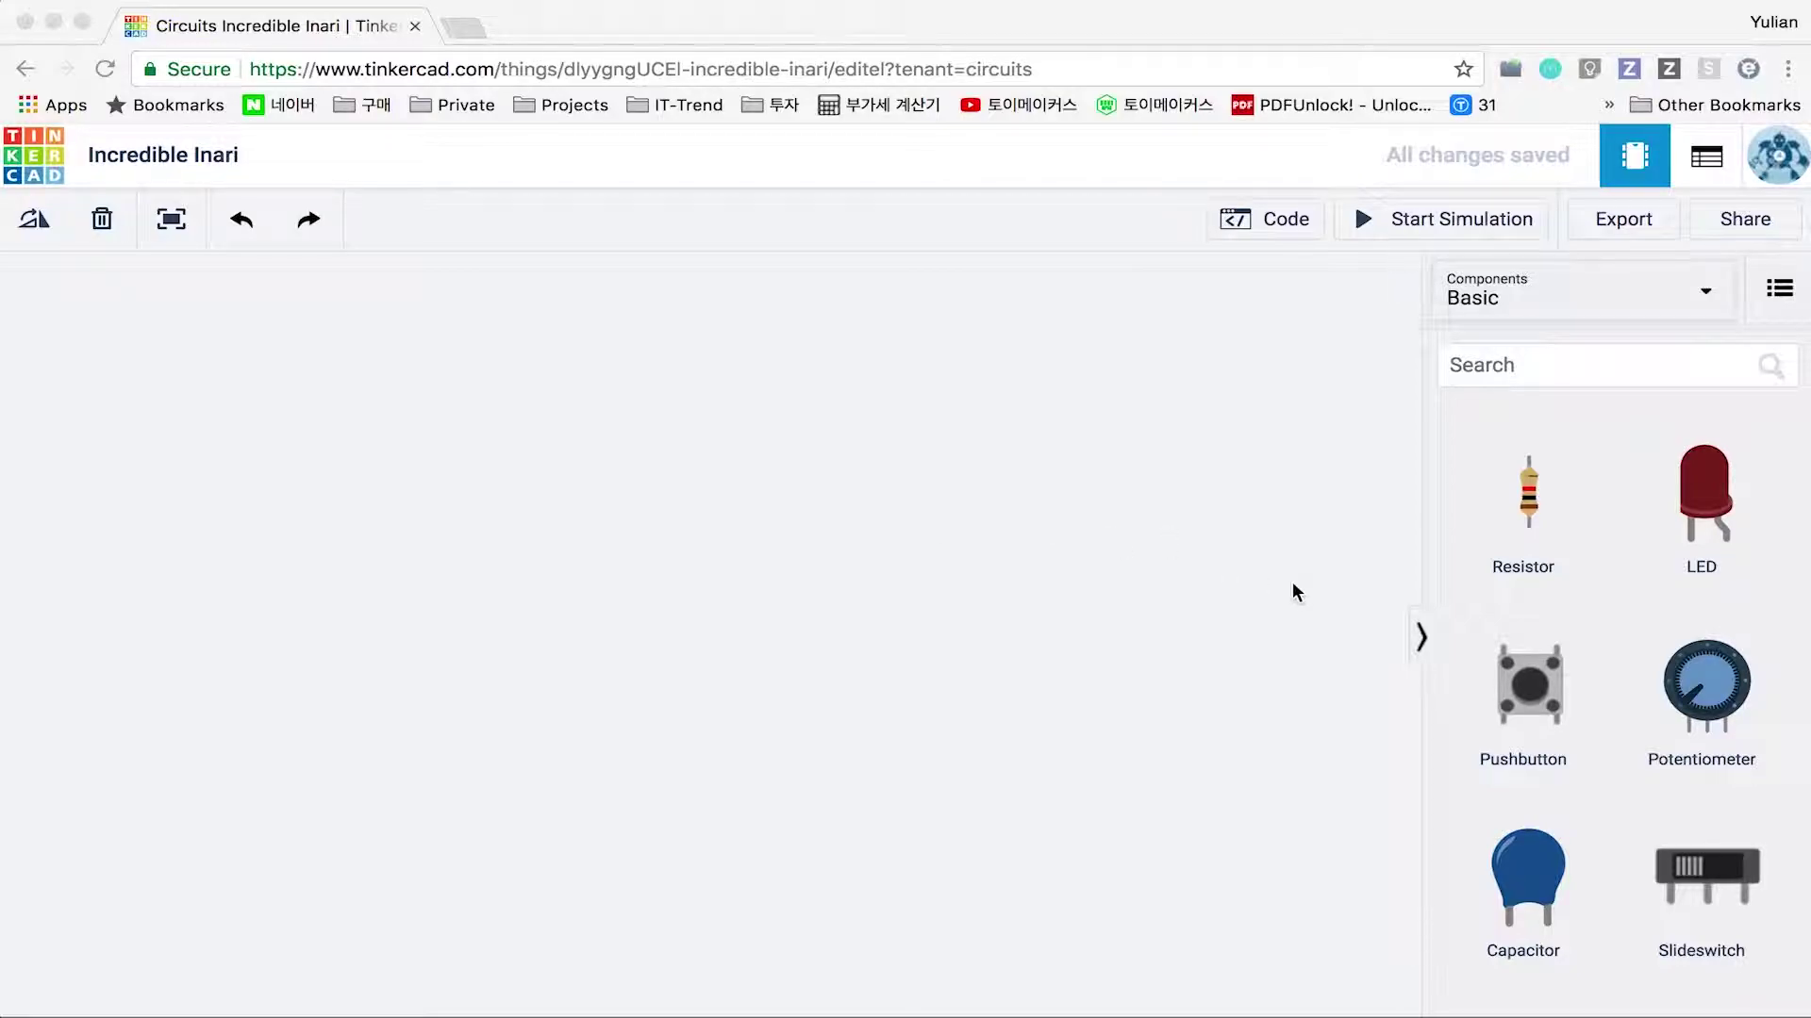
Place a pushbutton on the empty workplane and a red LED above it.
drag(1531, 692, 829, 519)
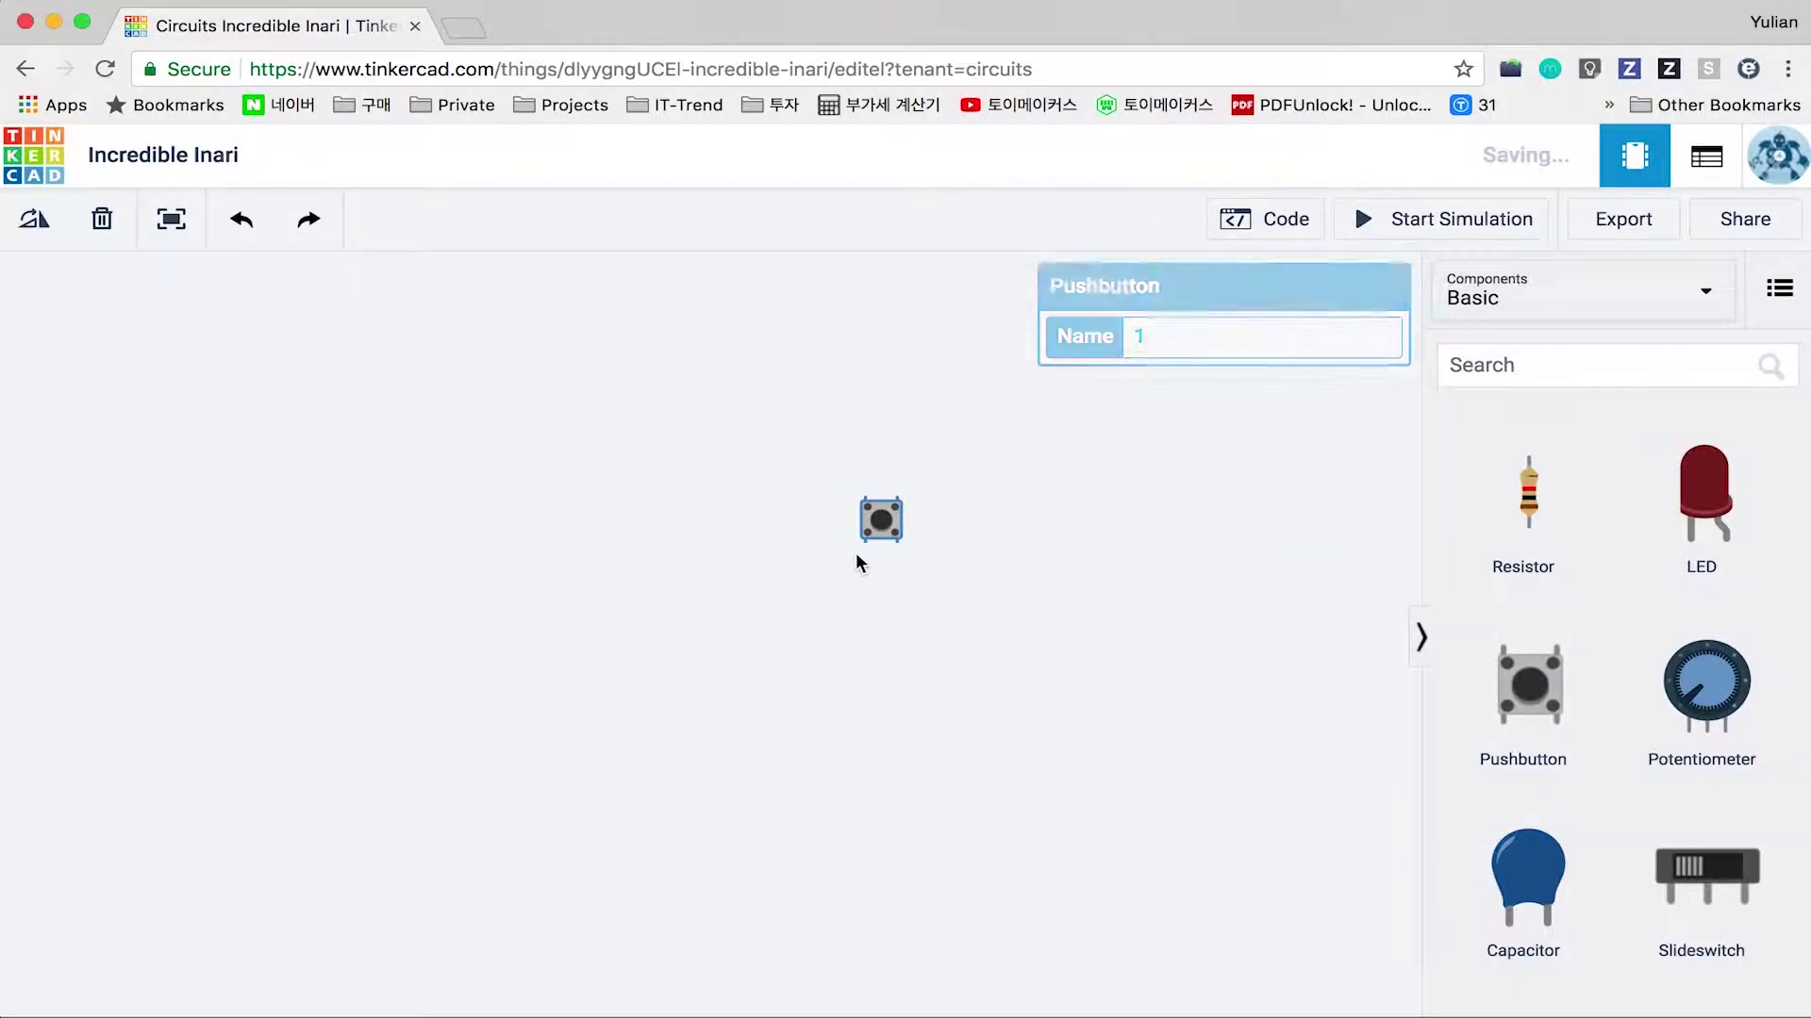
click(980, 554)
drag(1681, 514, 960, 484)
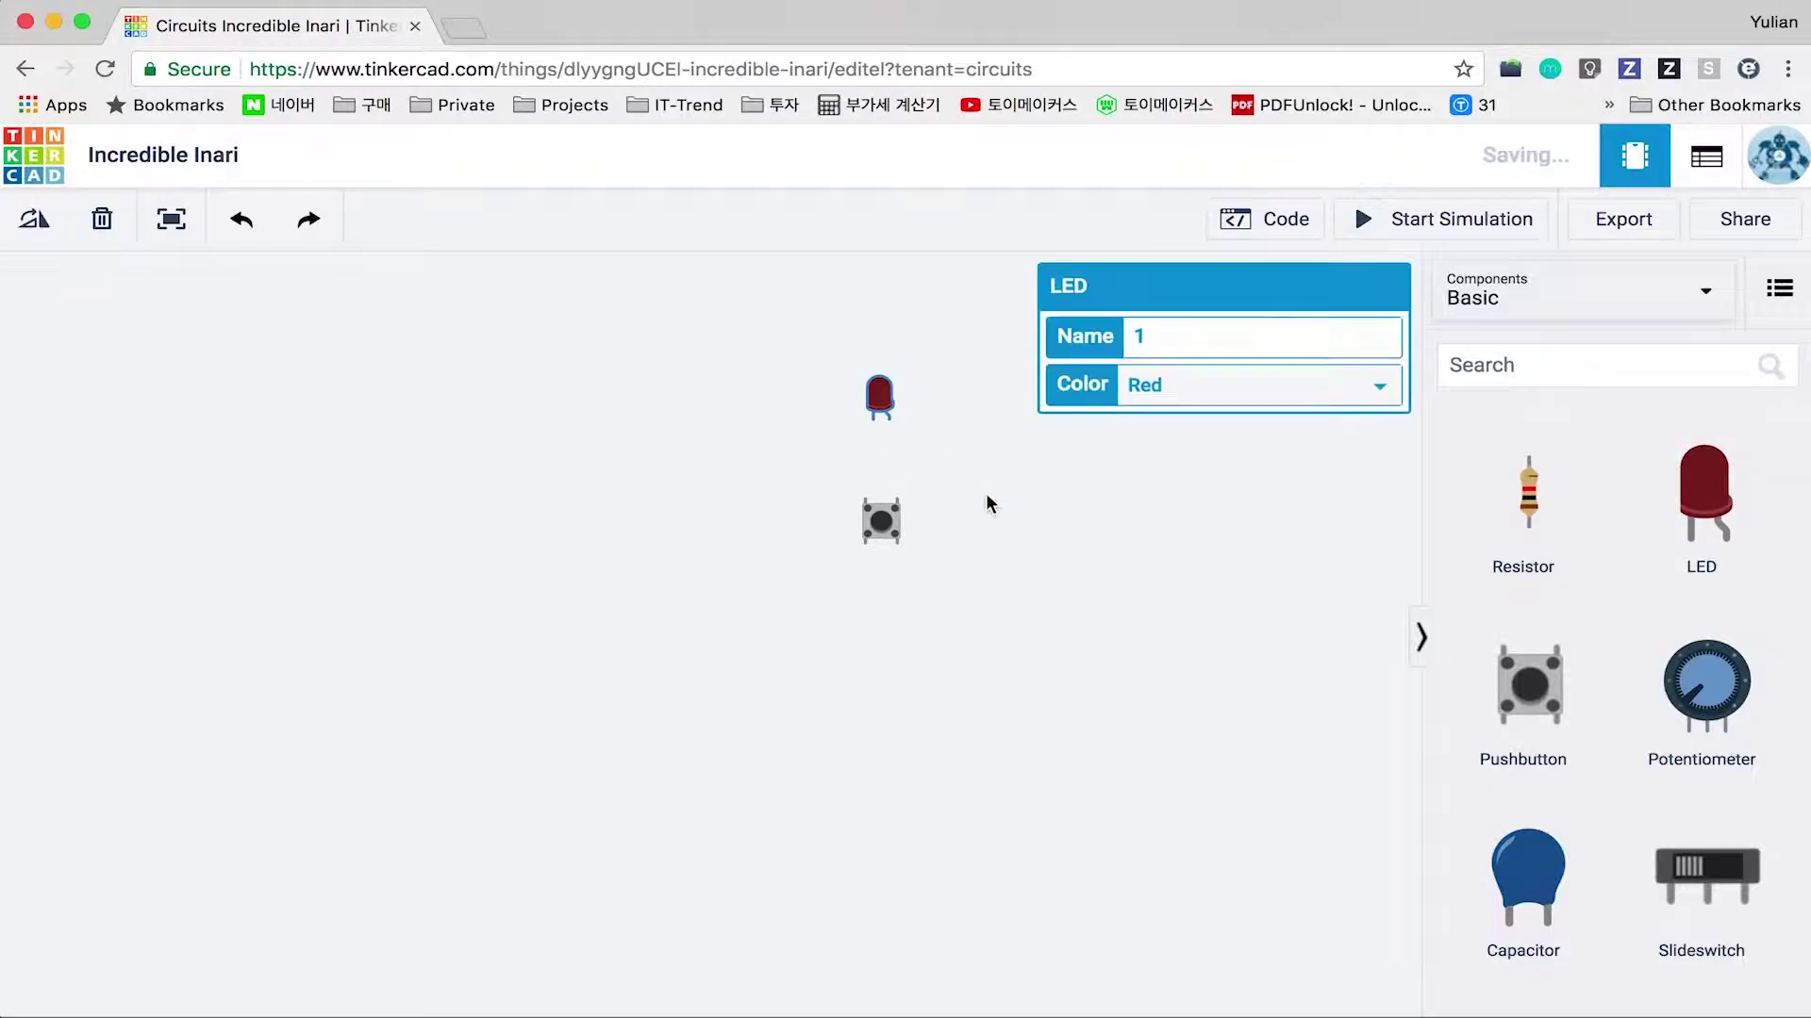
Switch to the push-button slide and mark terminals 1 to 4 of the circuit diagram with red pen check marks.
key(ctrl+Right)
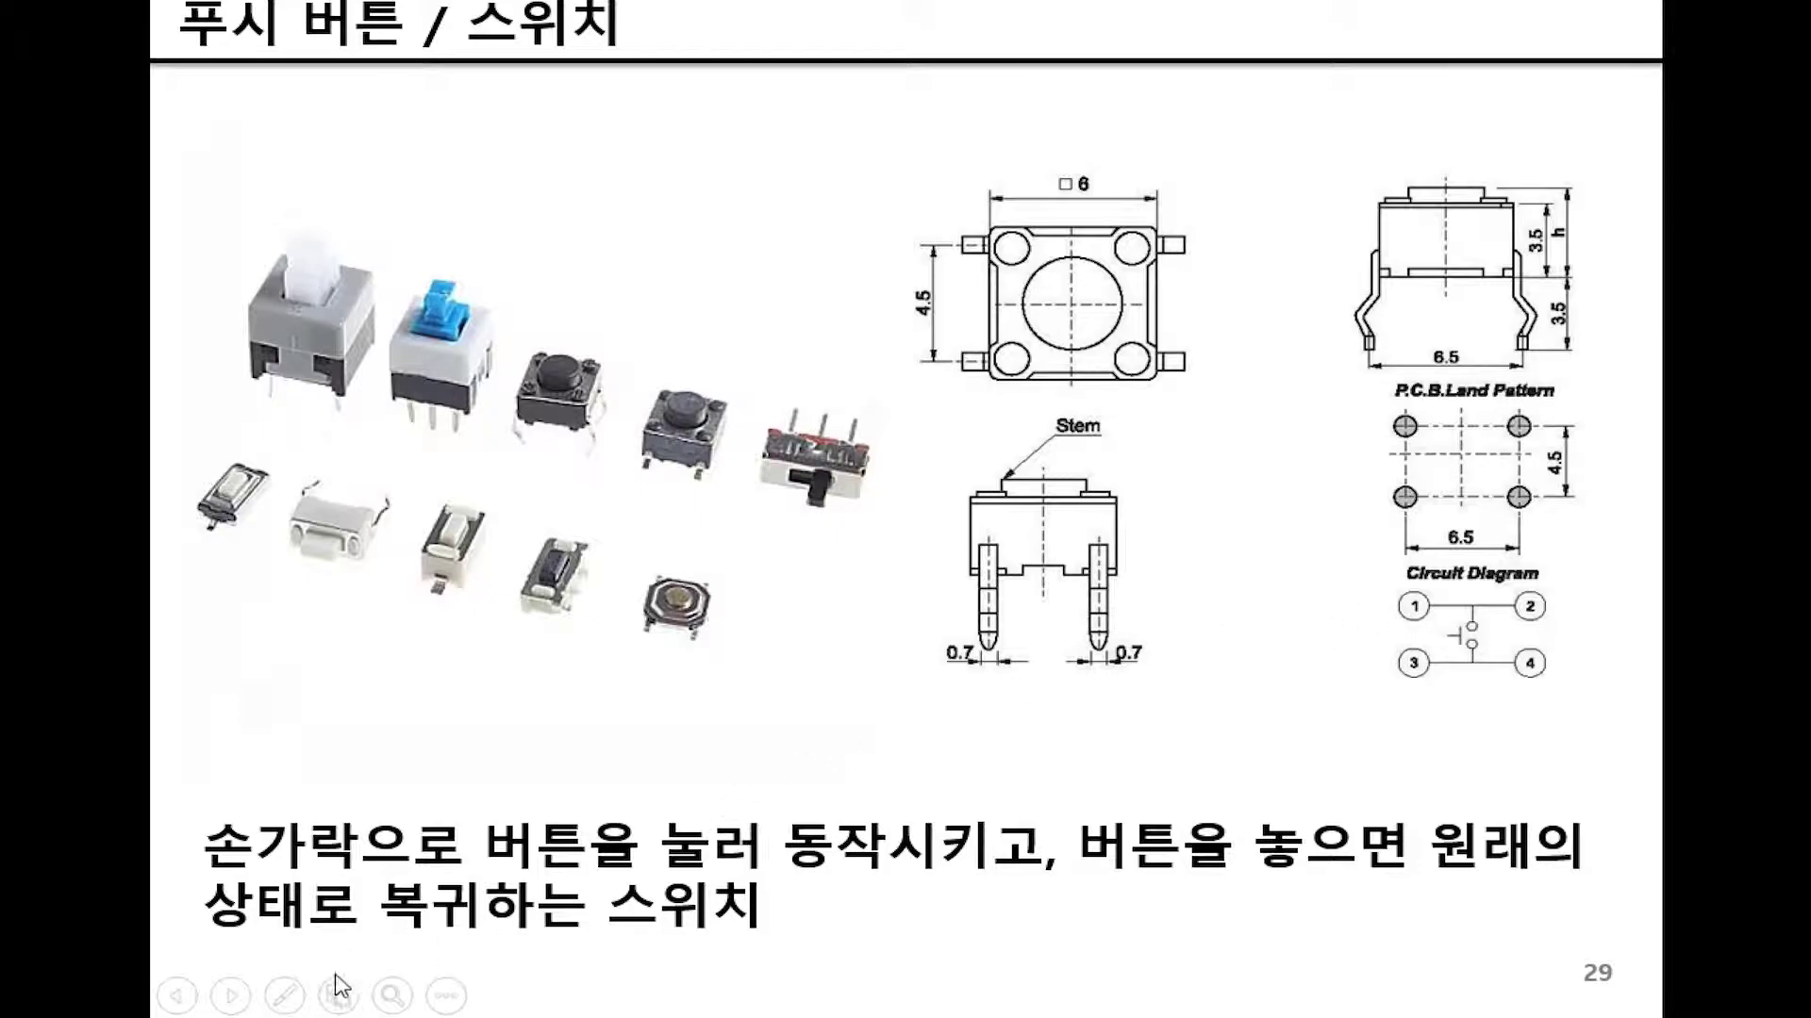
click(285, 997)
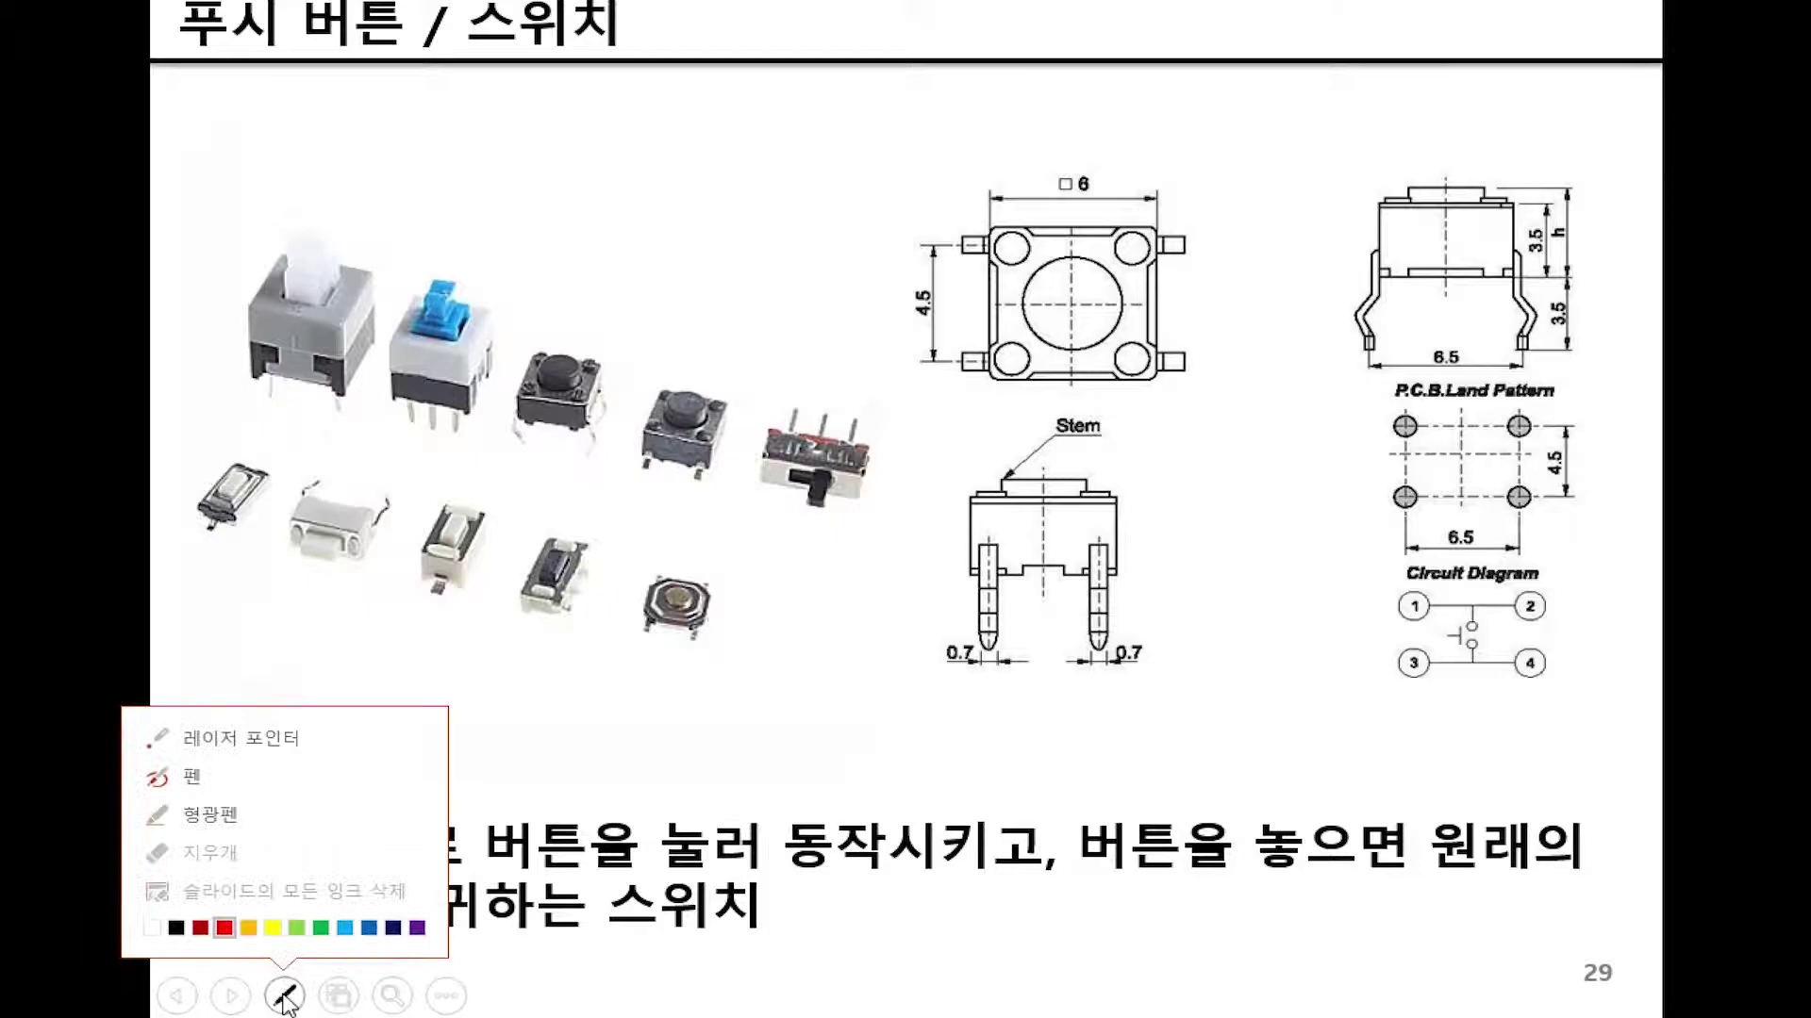
click(193, 783)
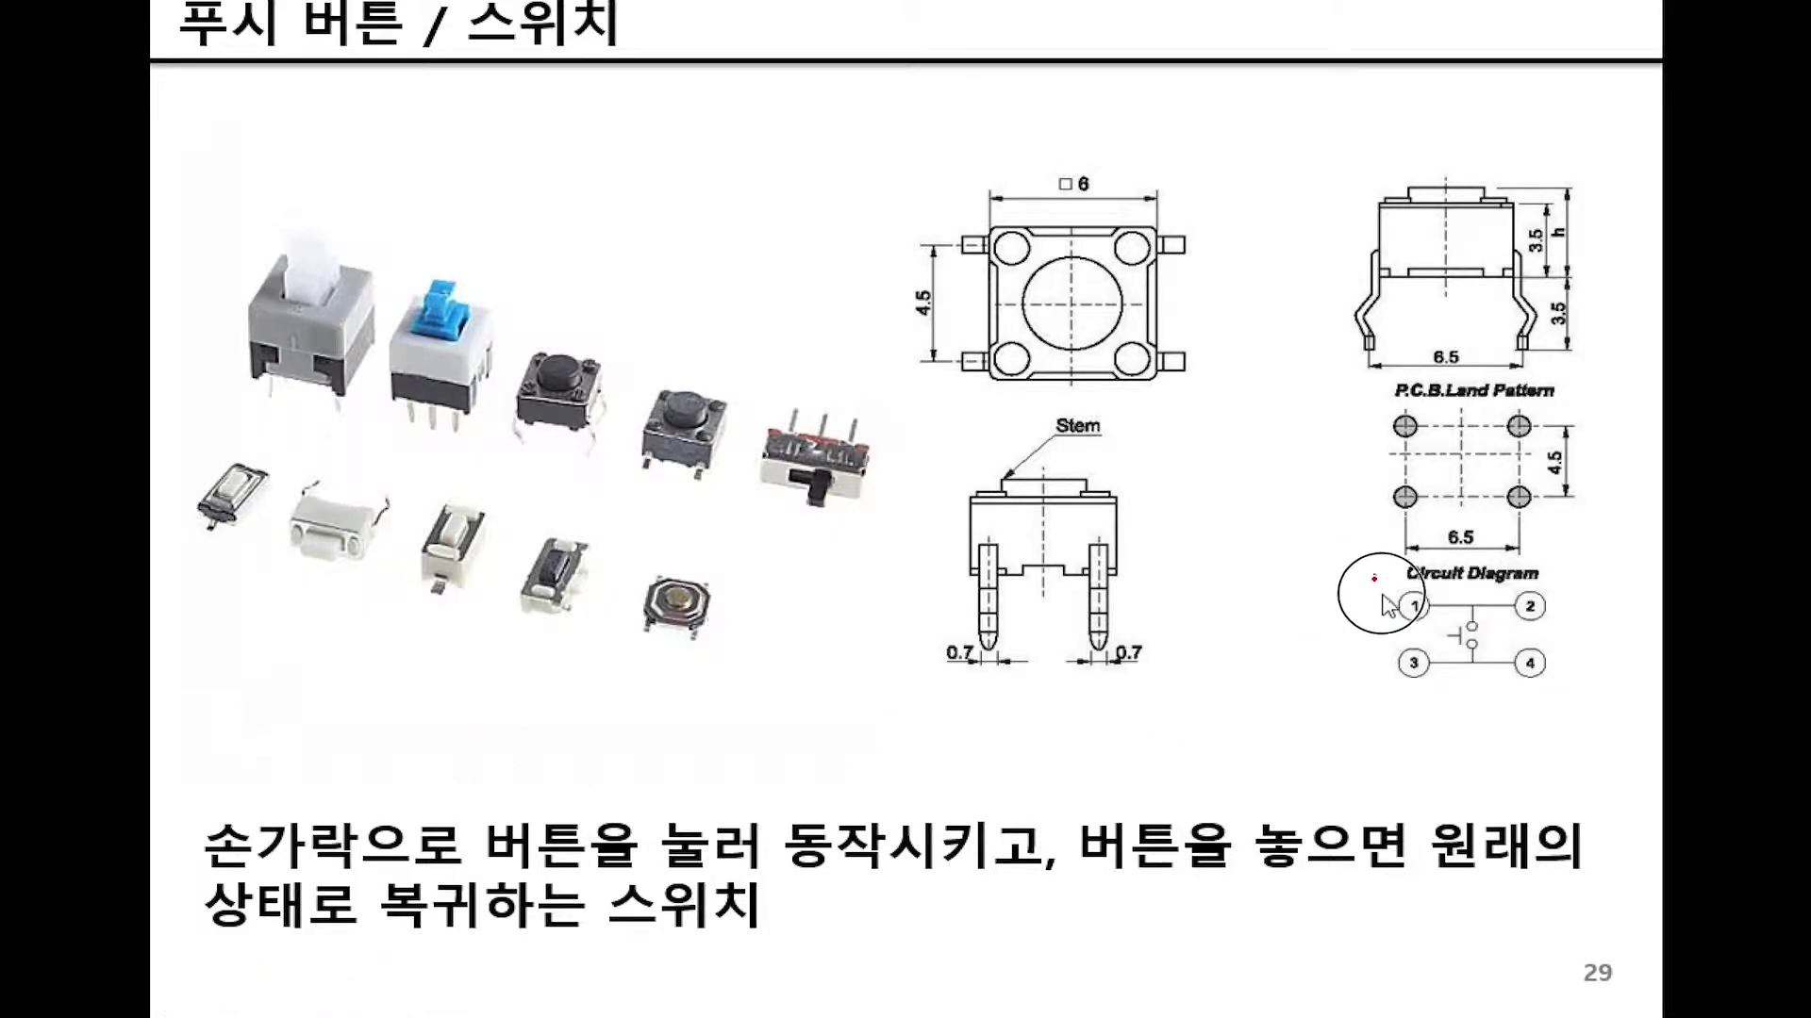
mouse_move(1375, 576)
mouse_down()
mouse_move(1390, 601)
mouse_move(1408, 577)
mouse_up()
click(1552, 601)
drag(1552, 583, 1587, 585)
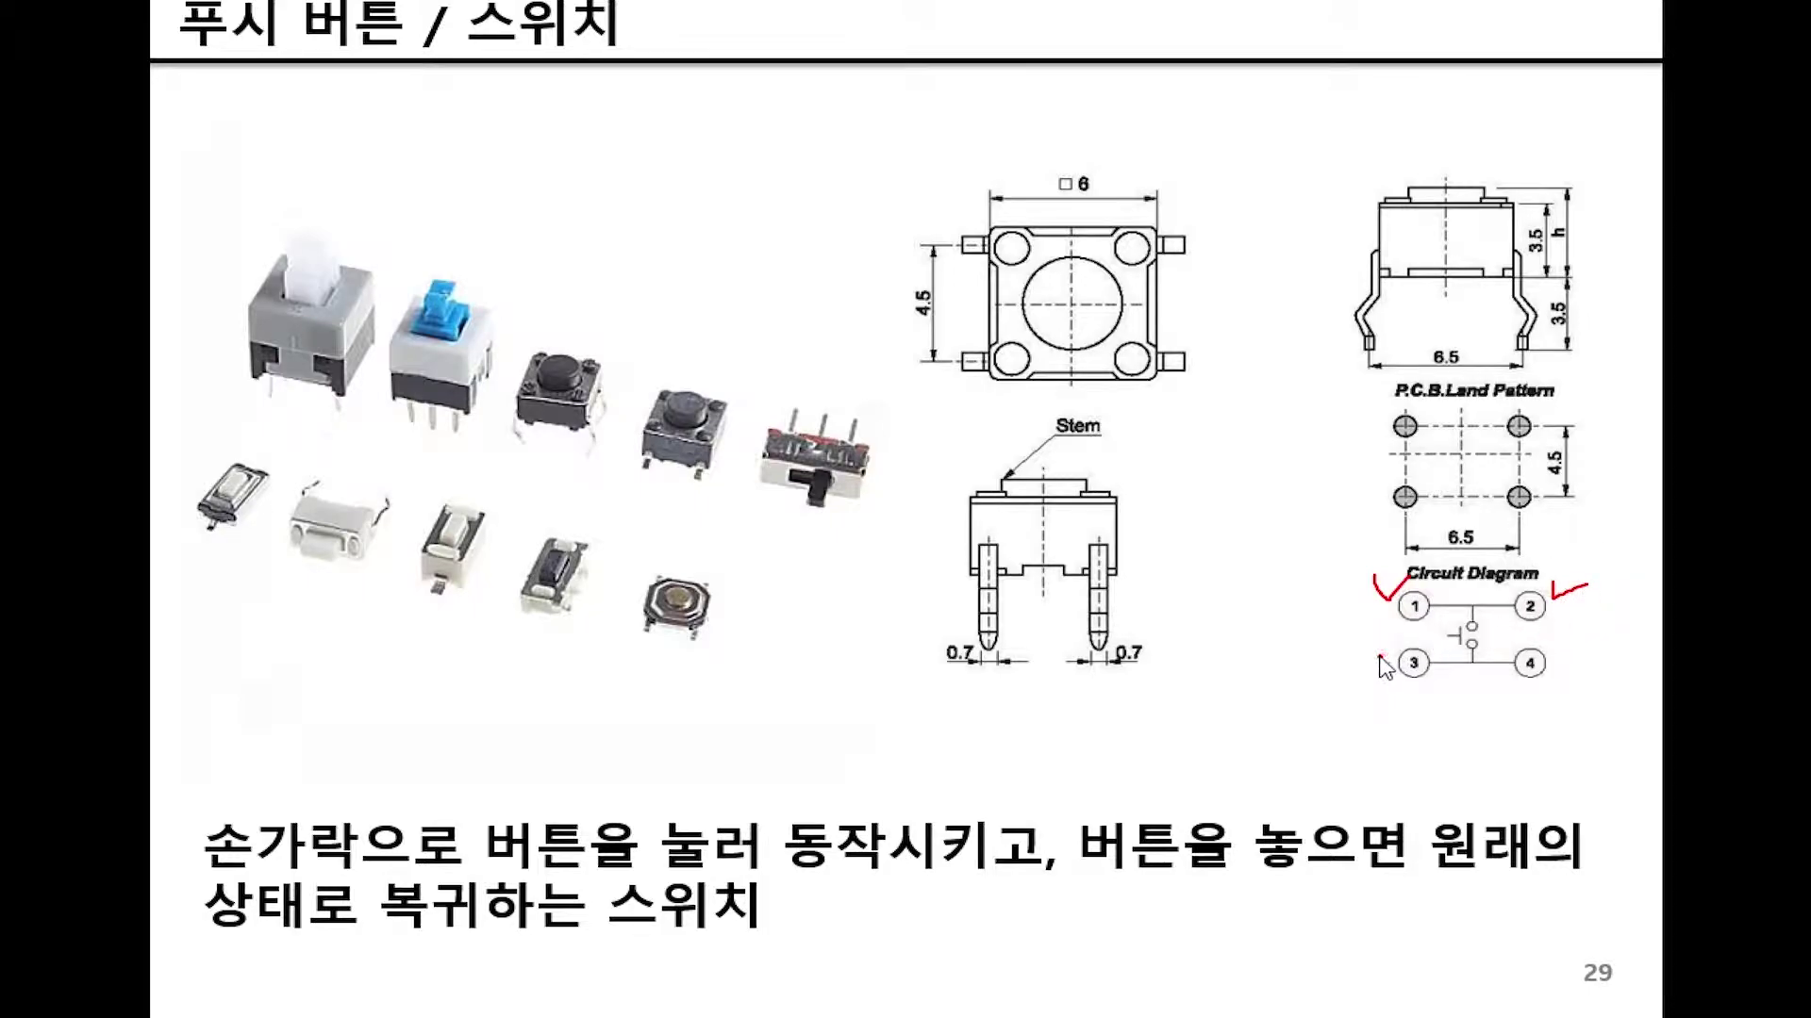
drag(1378, 639, 1407, 644)
click(1553, 644)
drag(1555, 651, 1593, 655)
Switch back to Tinkercad and move the pushbutton and the LED closer together on the workplane.
key(ctrl+Left)
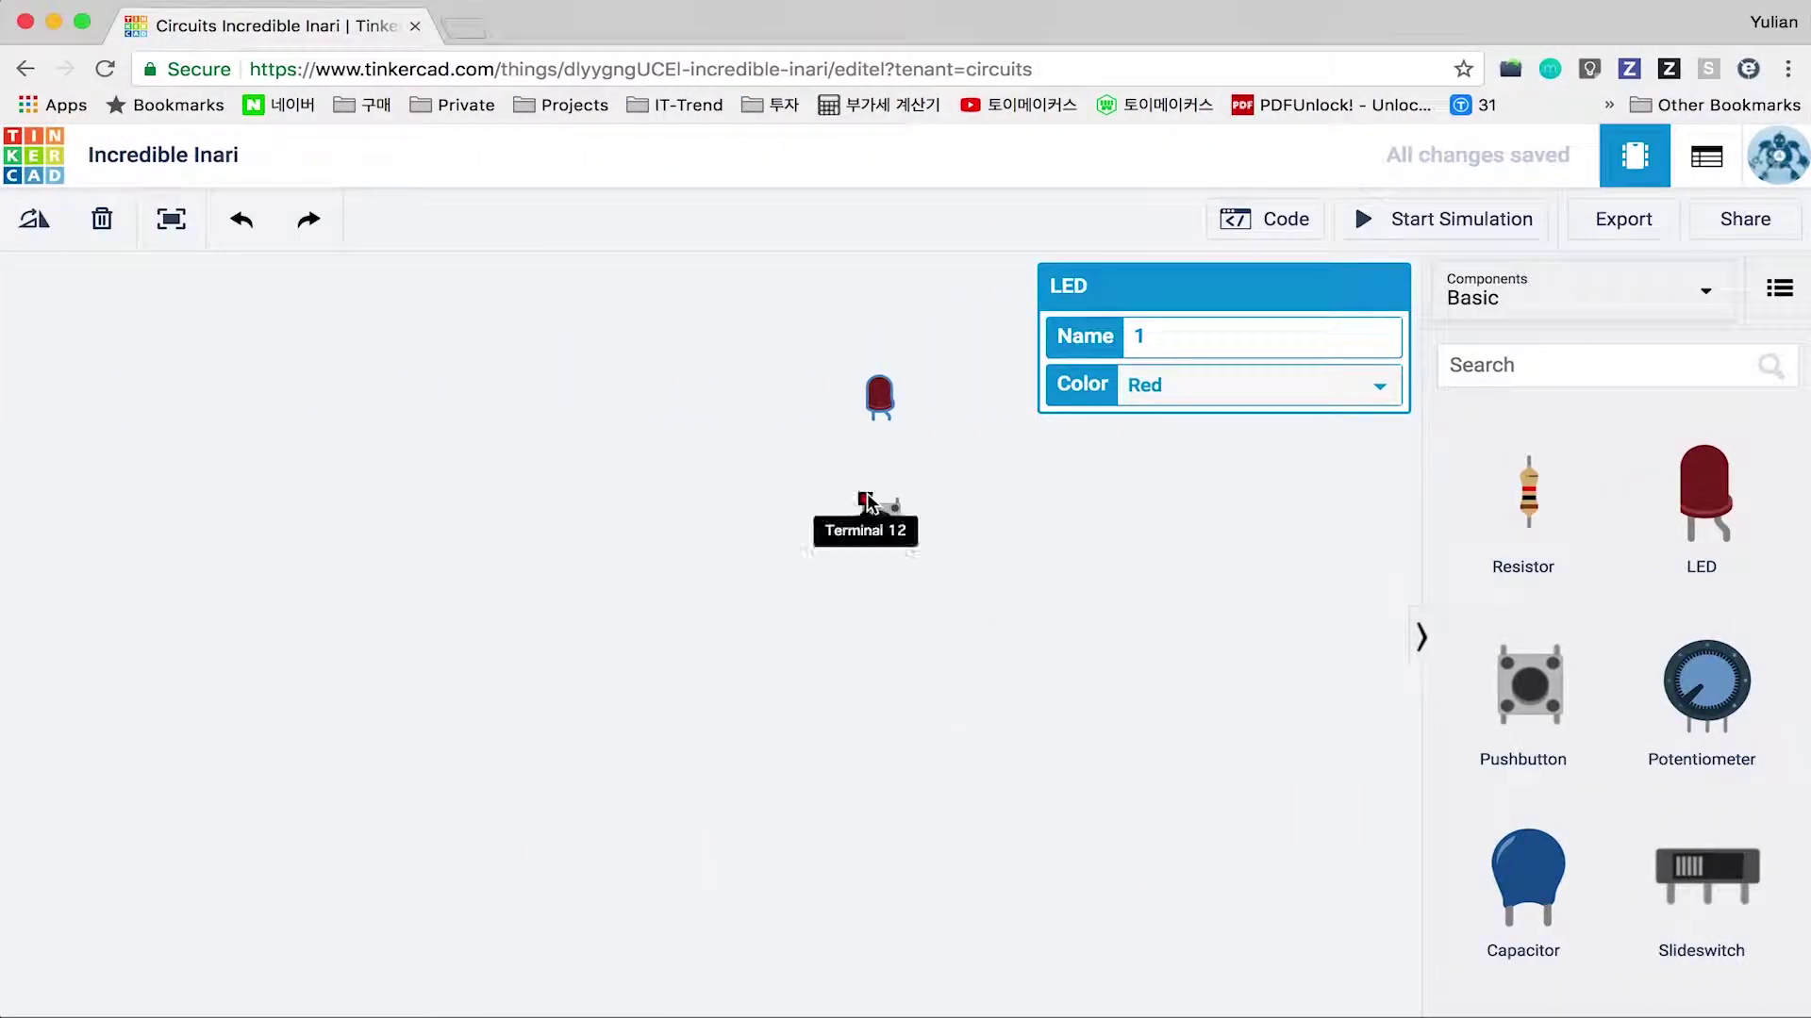
click(995, 487)
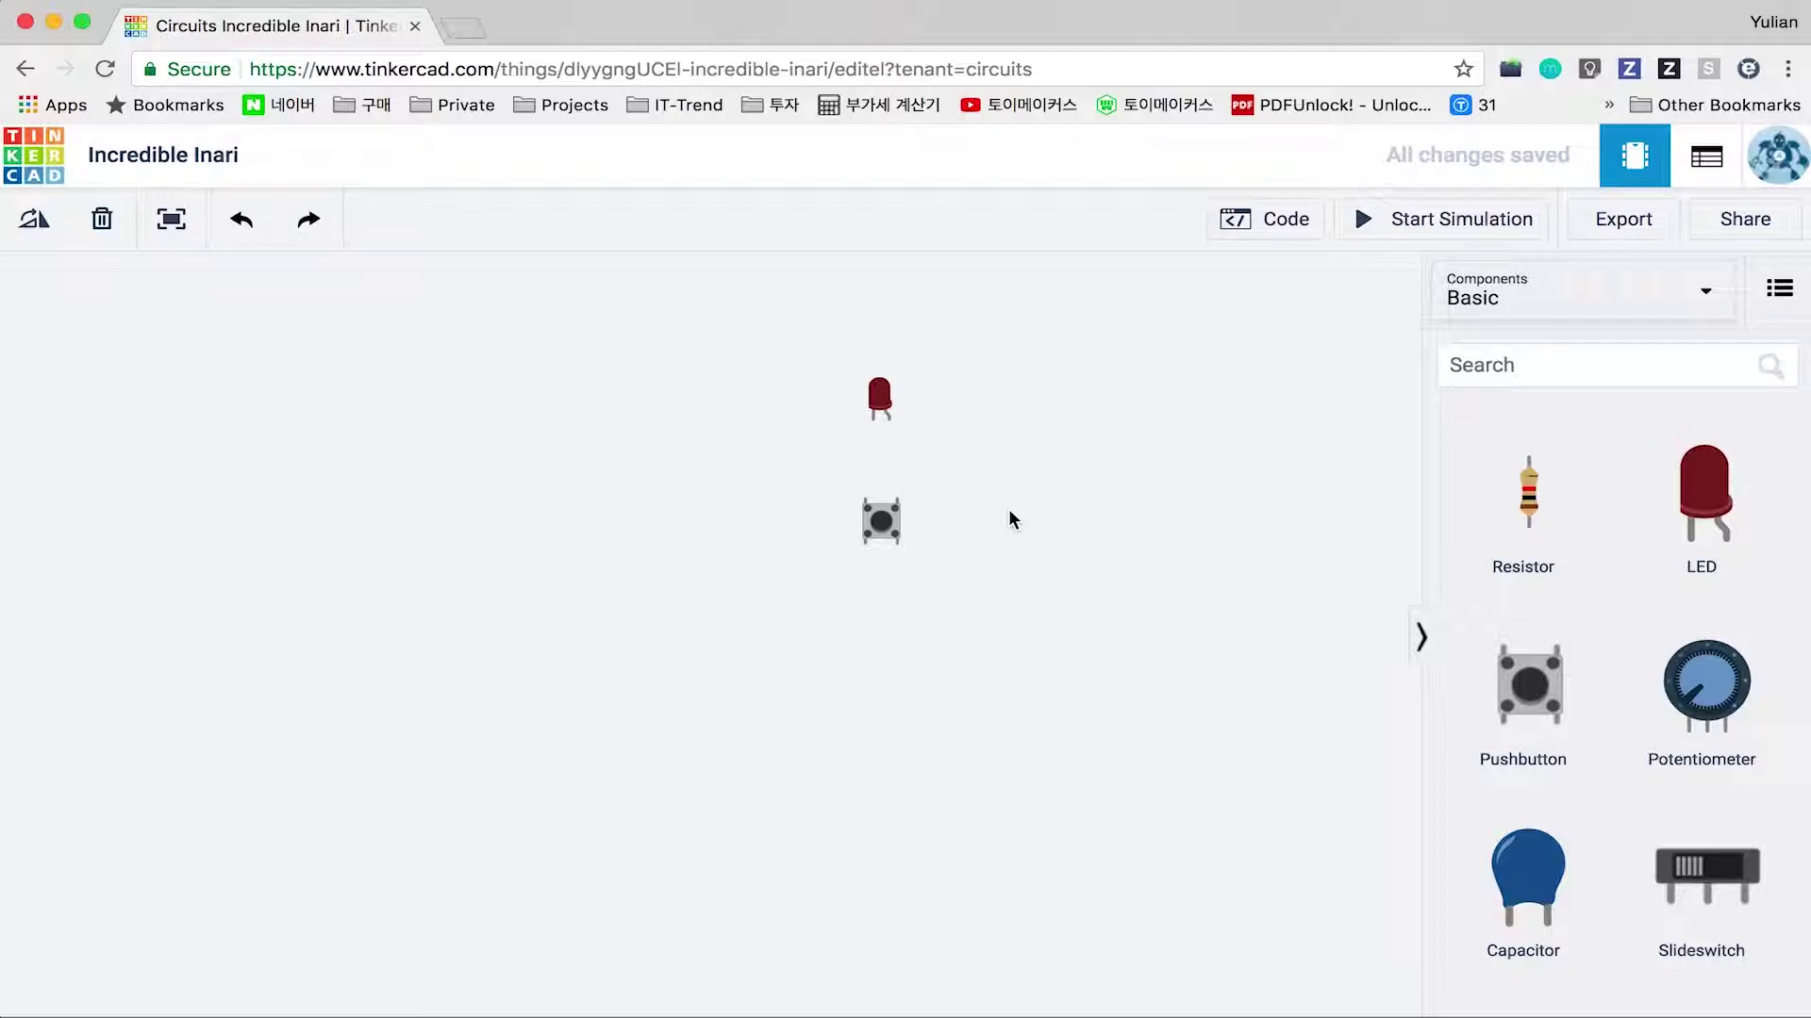
drag(889, 521, 929, 525)
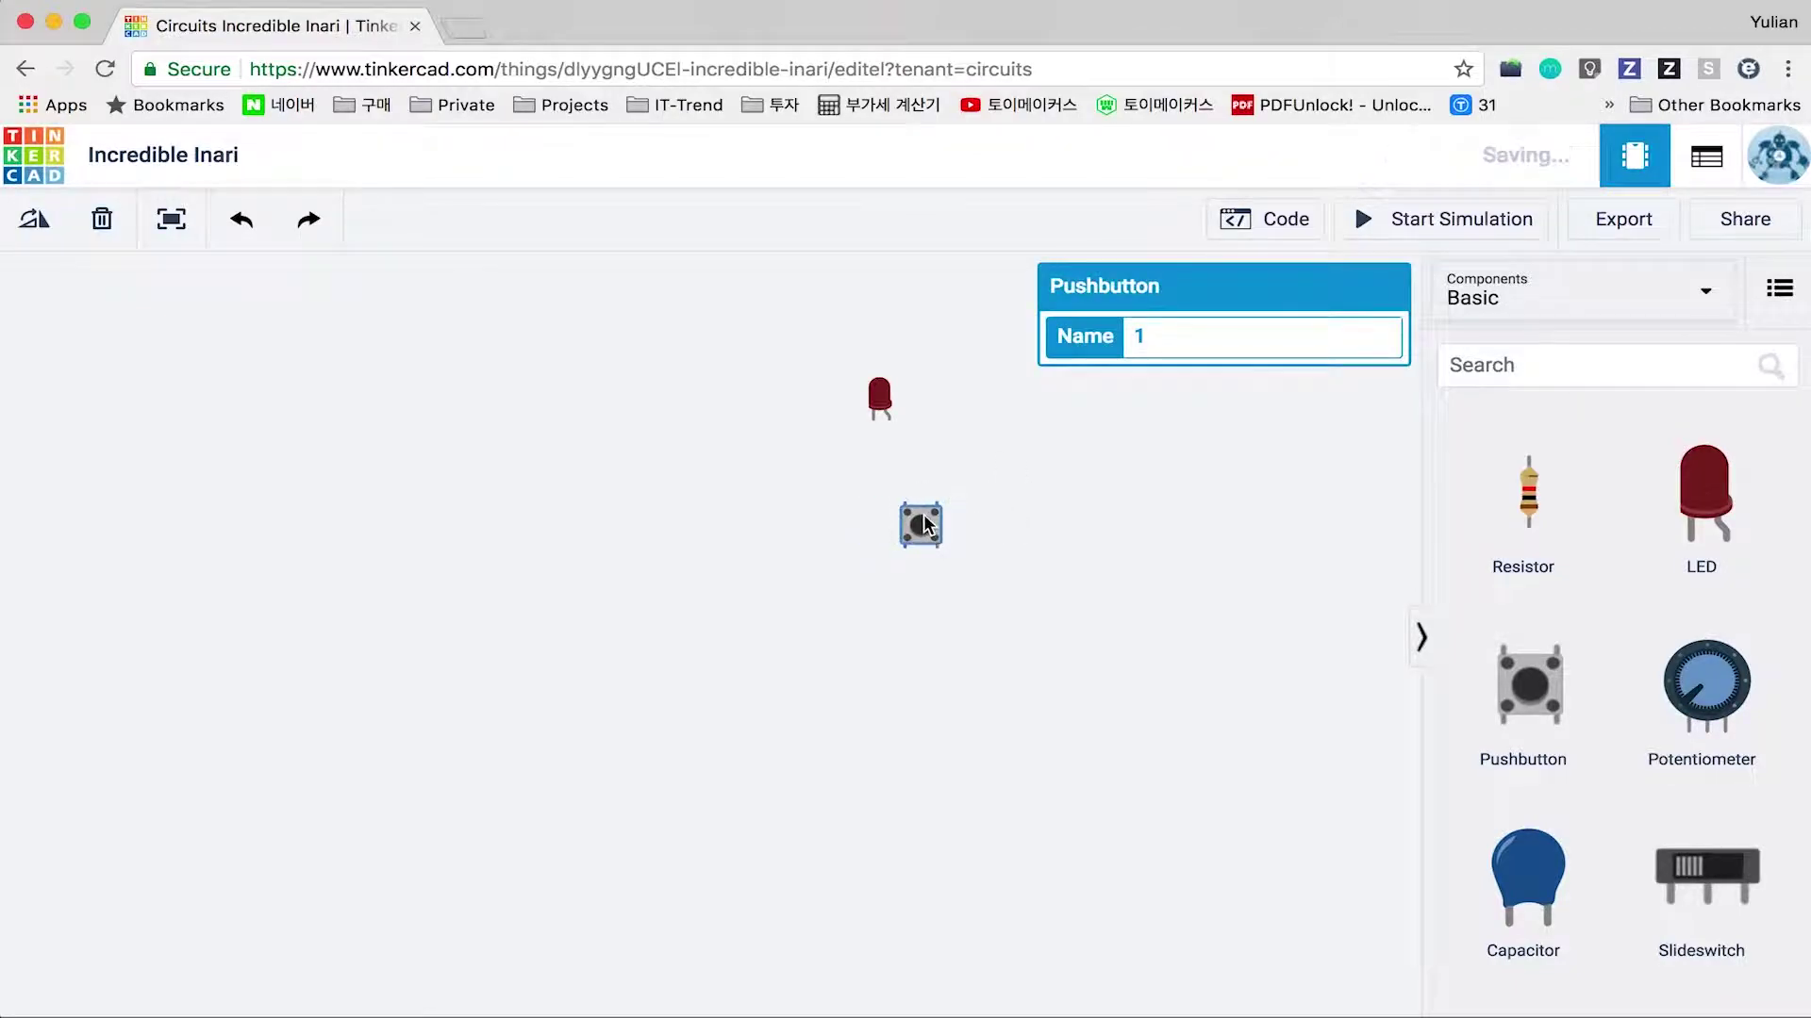
drag(885, 416, 955, 448)
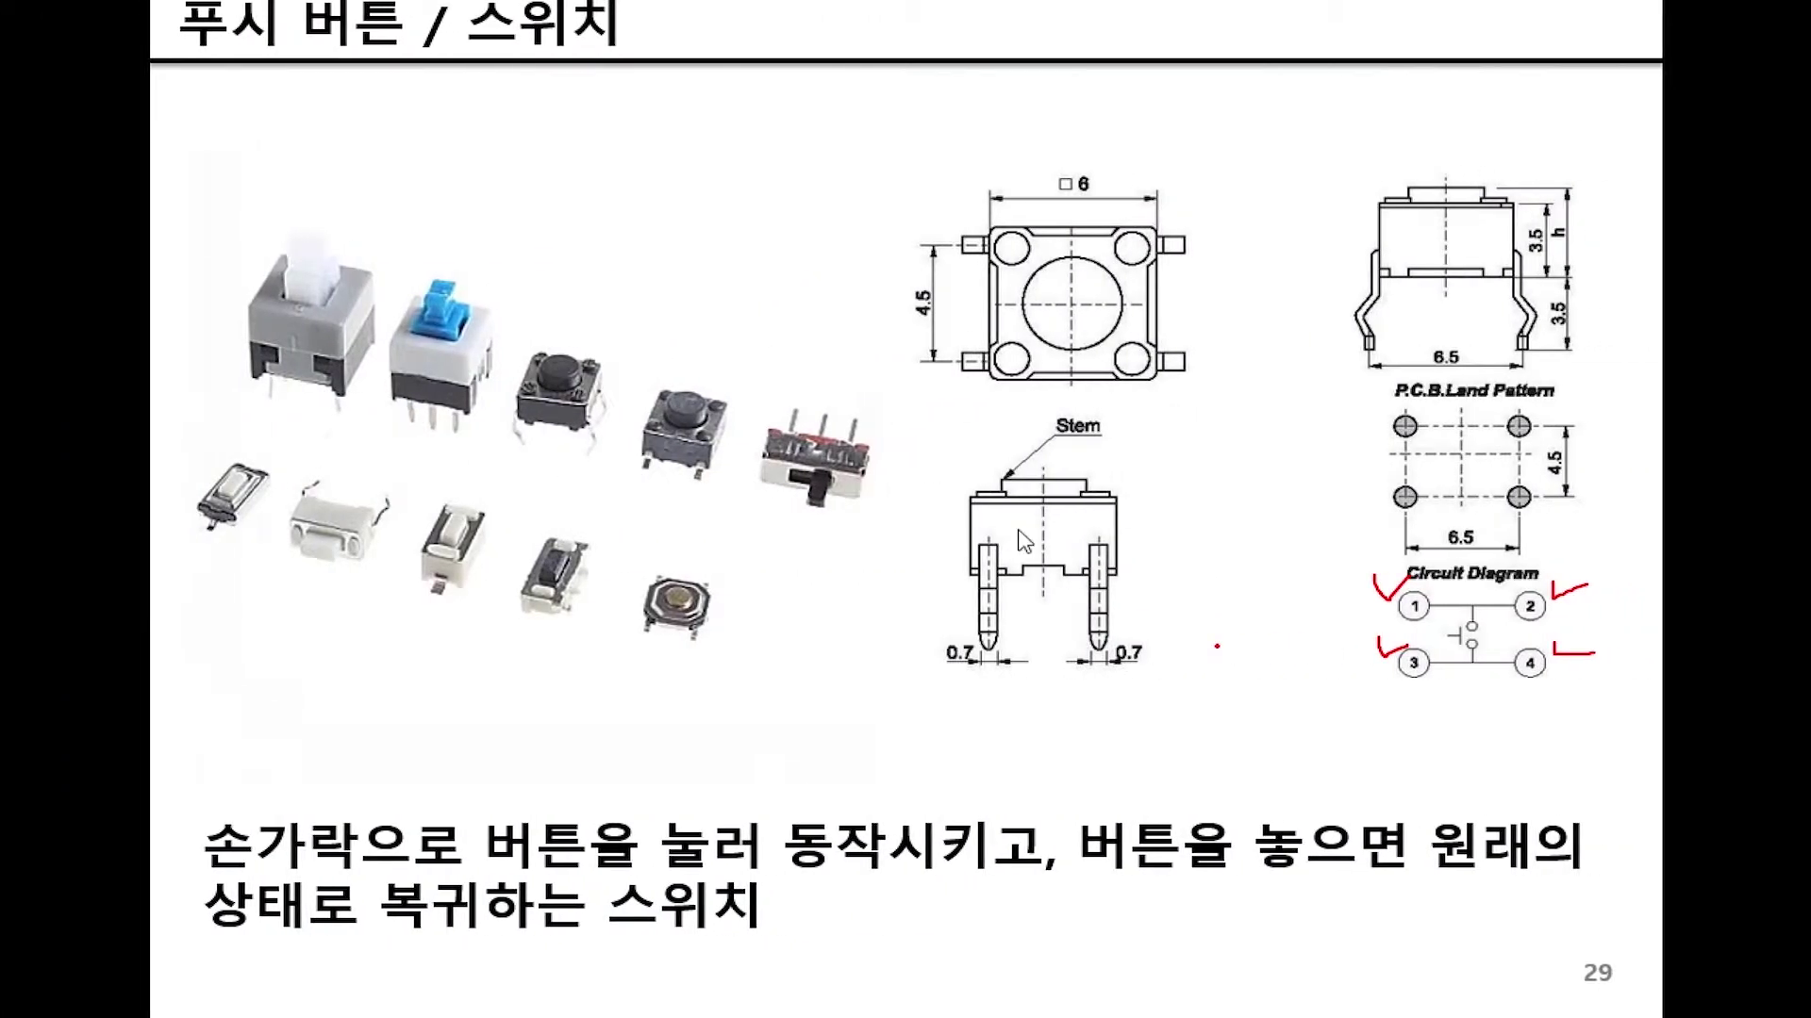
Consult the breadboard wiring slide in the slideshow, and in Tinkercad add an Arduino Uno R3 beside the LED and pushbutton.
key(Right)
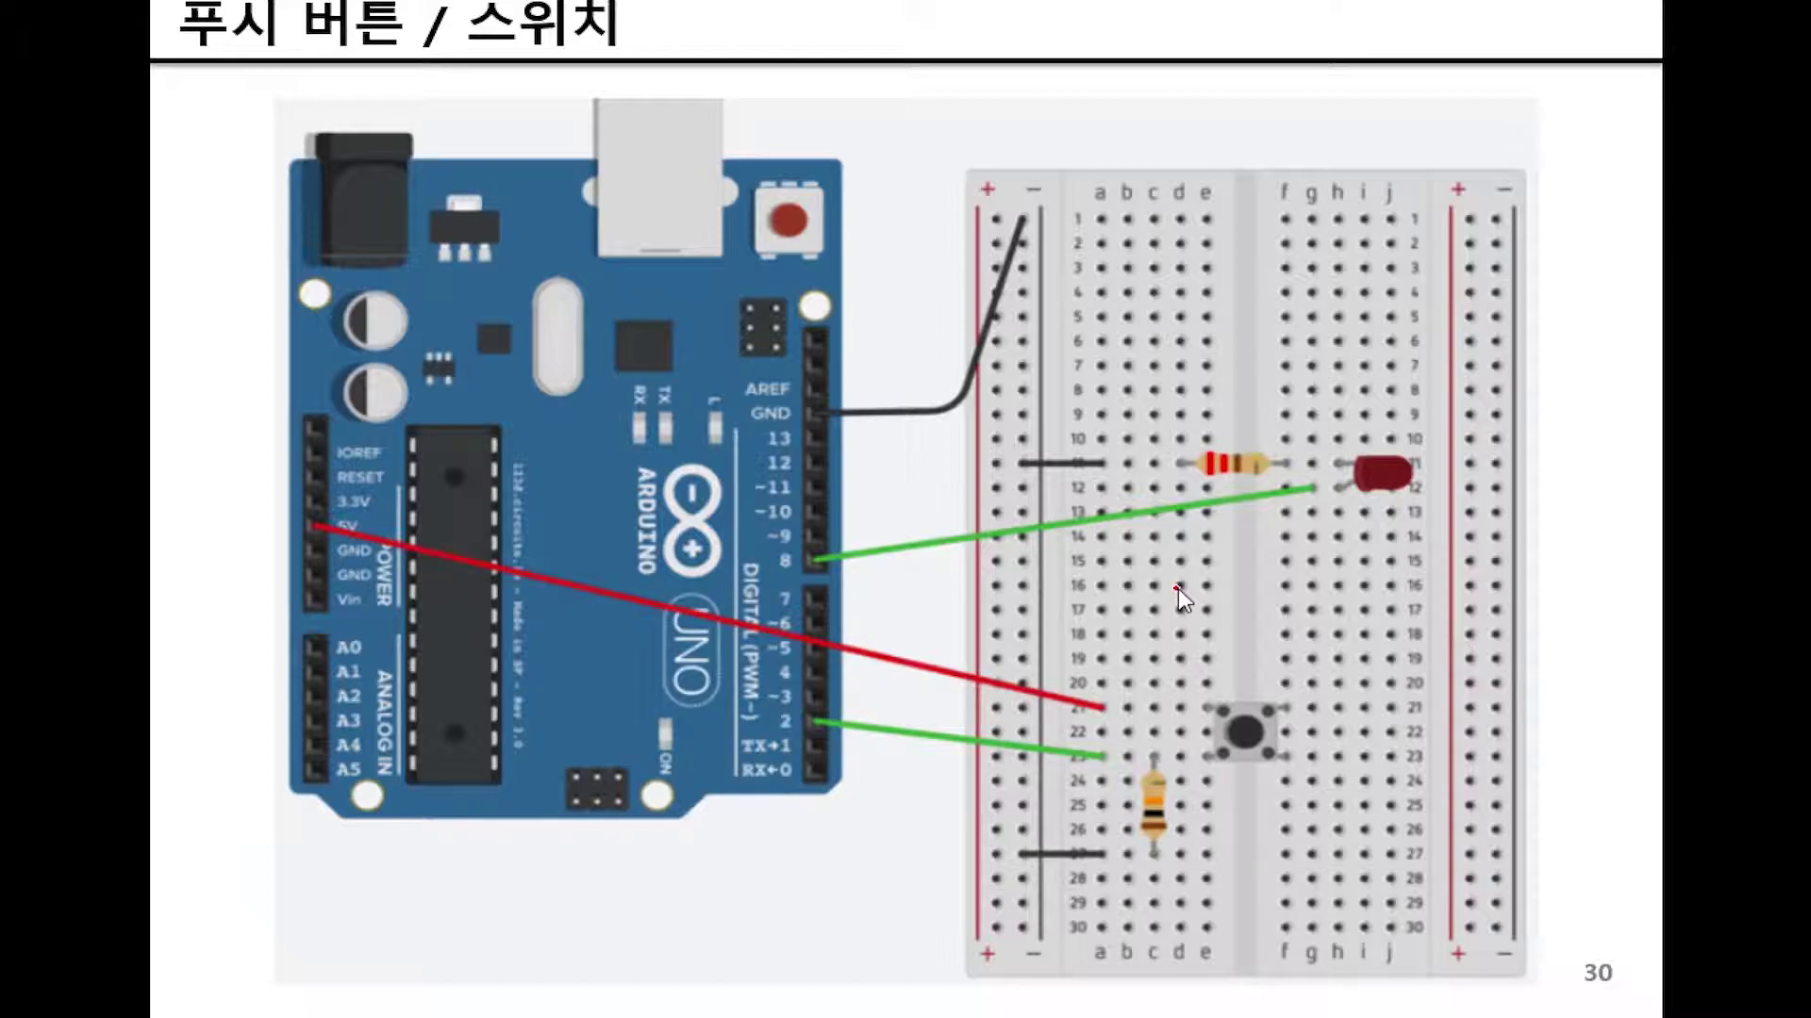
key(ctrl+Left)
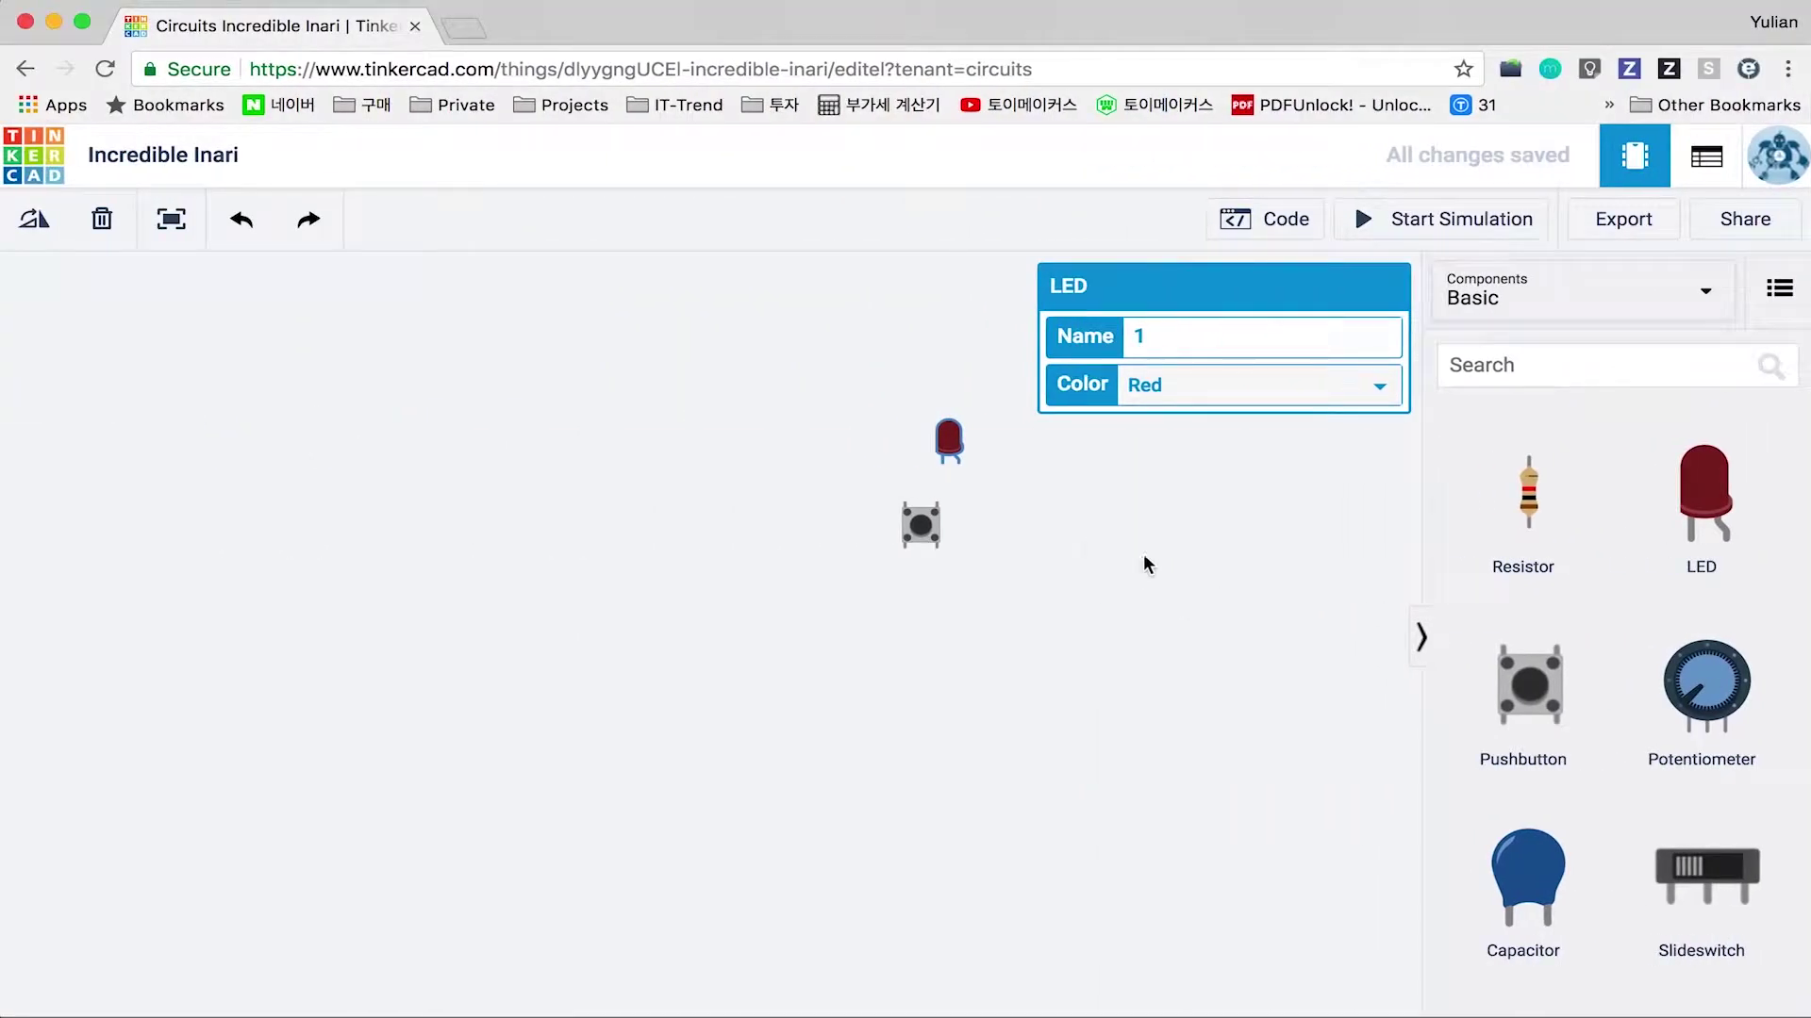
click(1571, 369)
text(ardu)
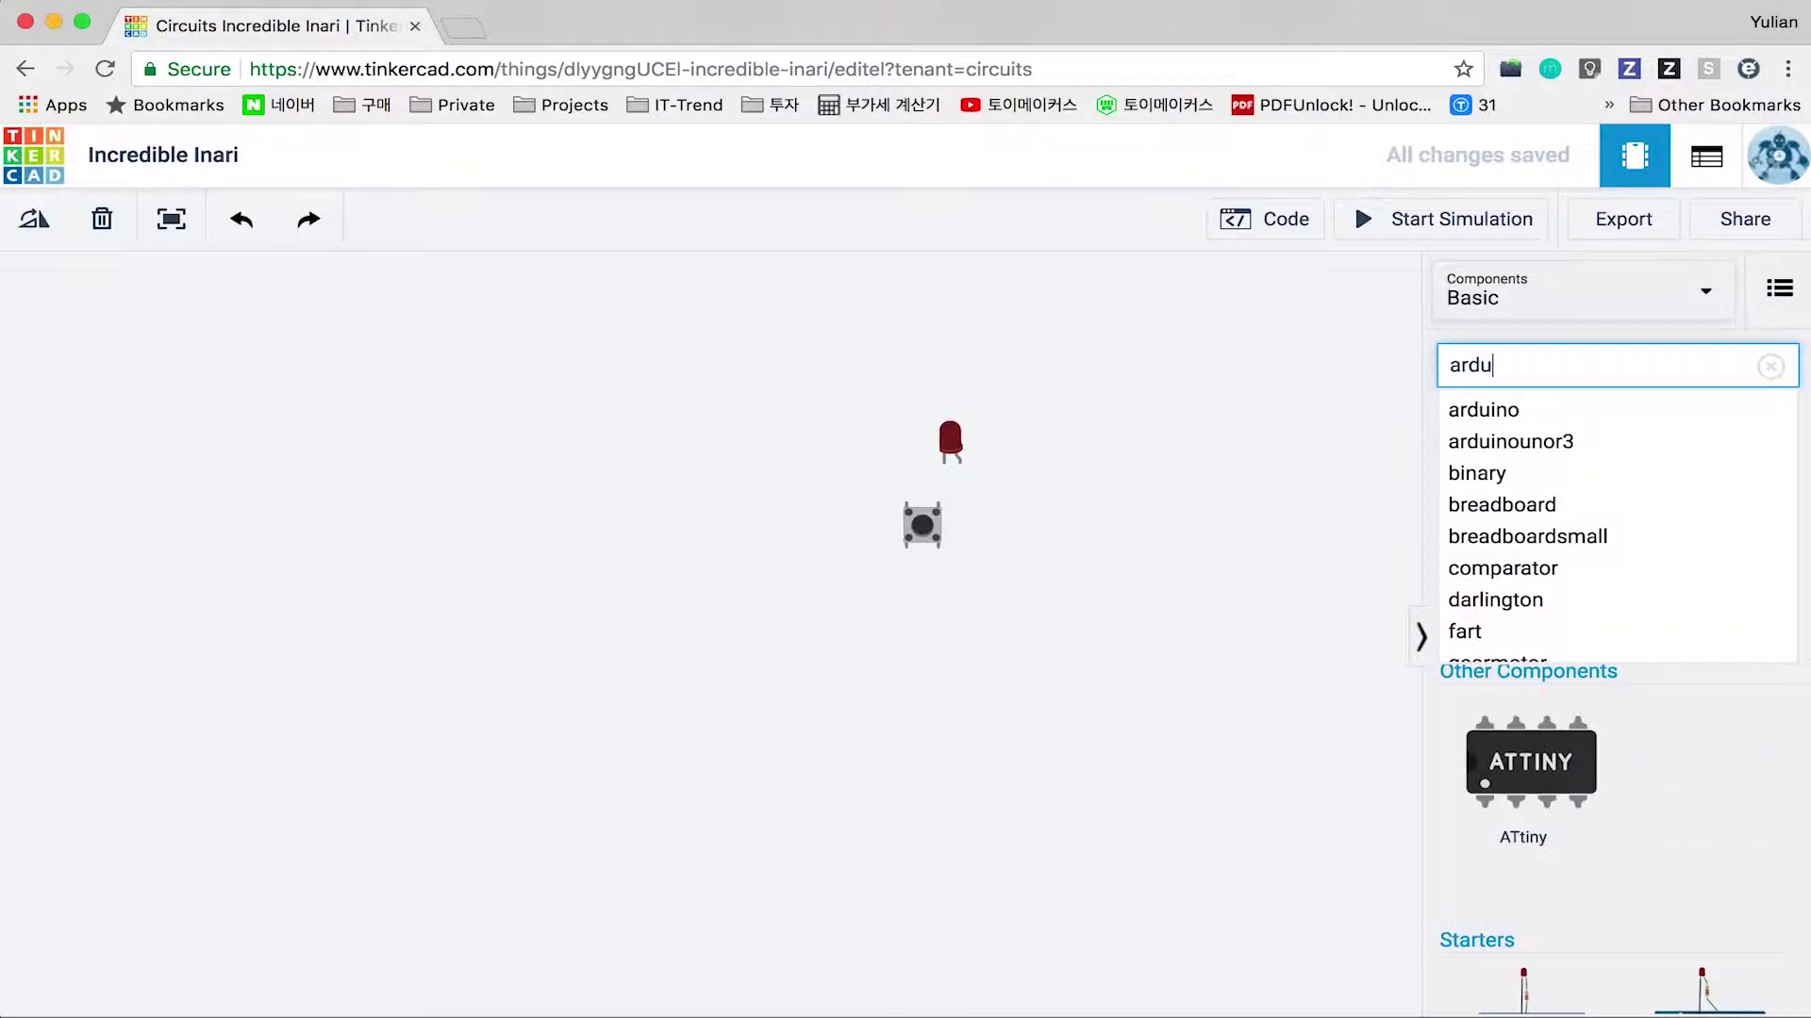
drag(1487, 536, 626, 603)
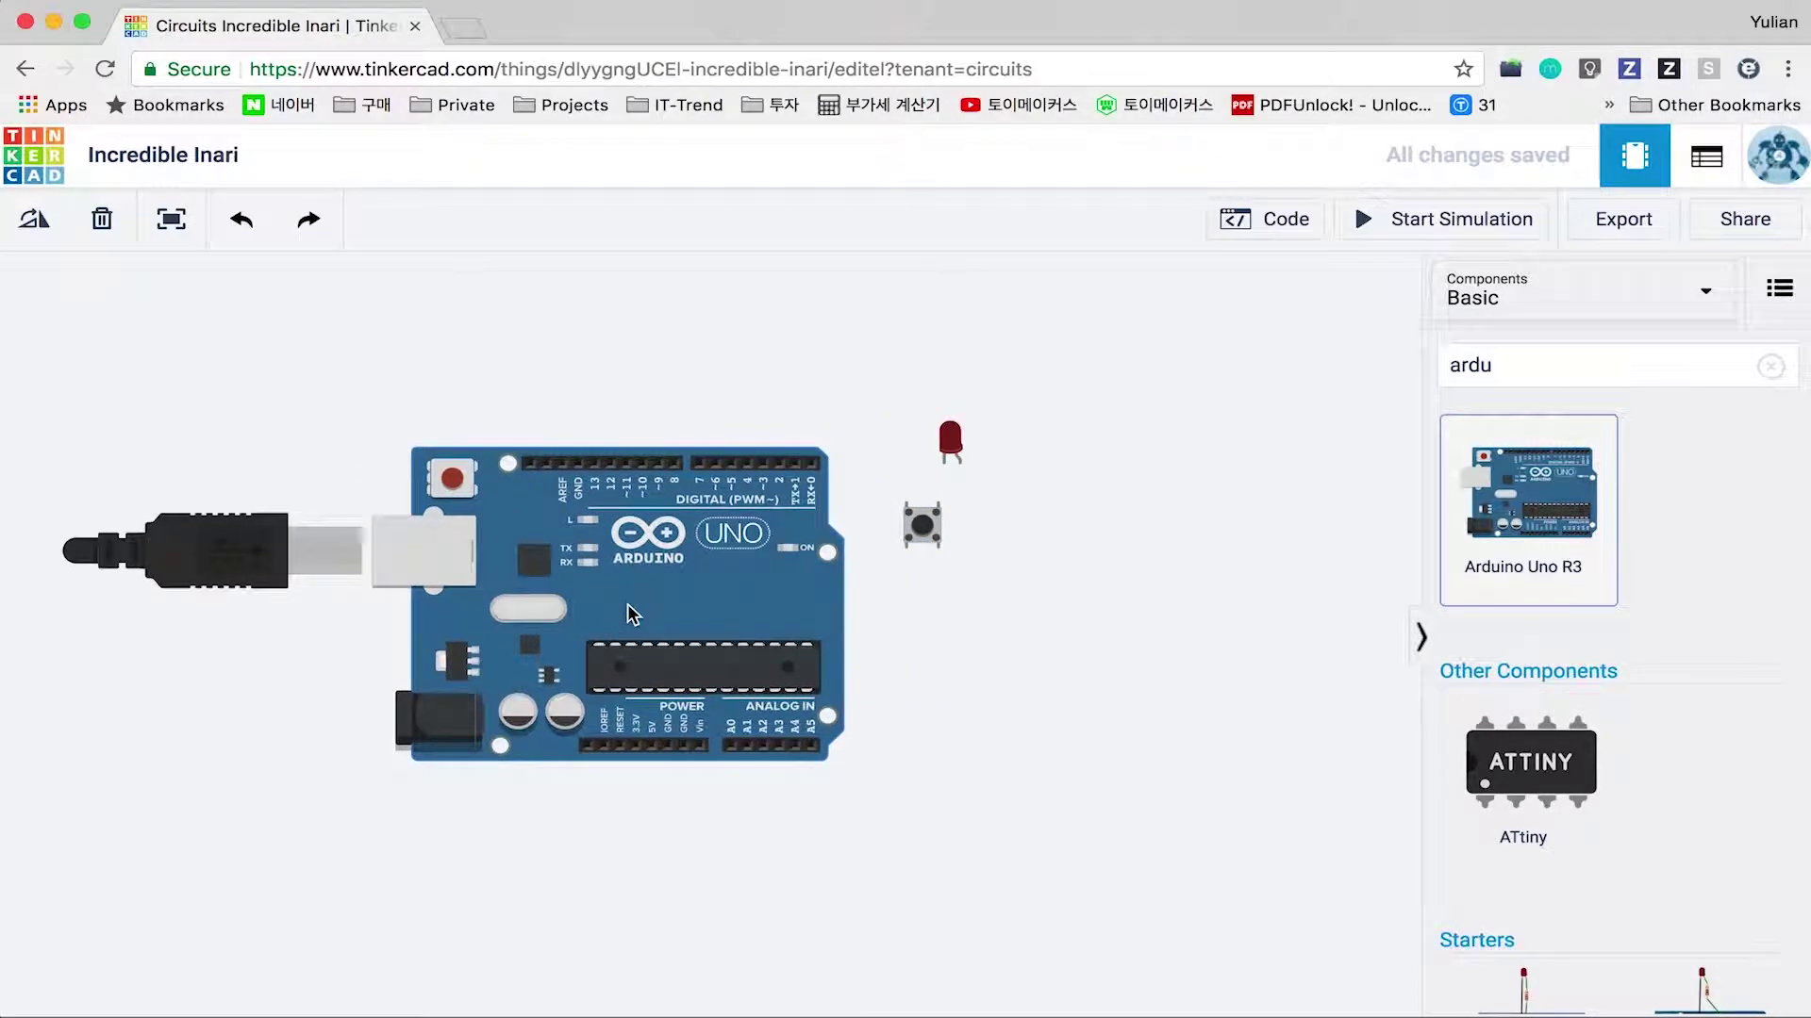
Rotate the Arduino Uno upright so its USB connector points up, and reposition it beside the LED and pushbutton.
click(428, 547)
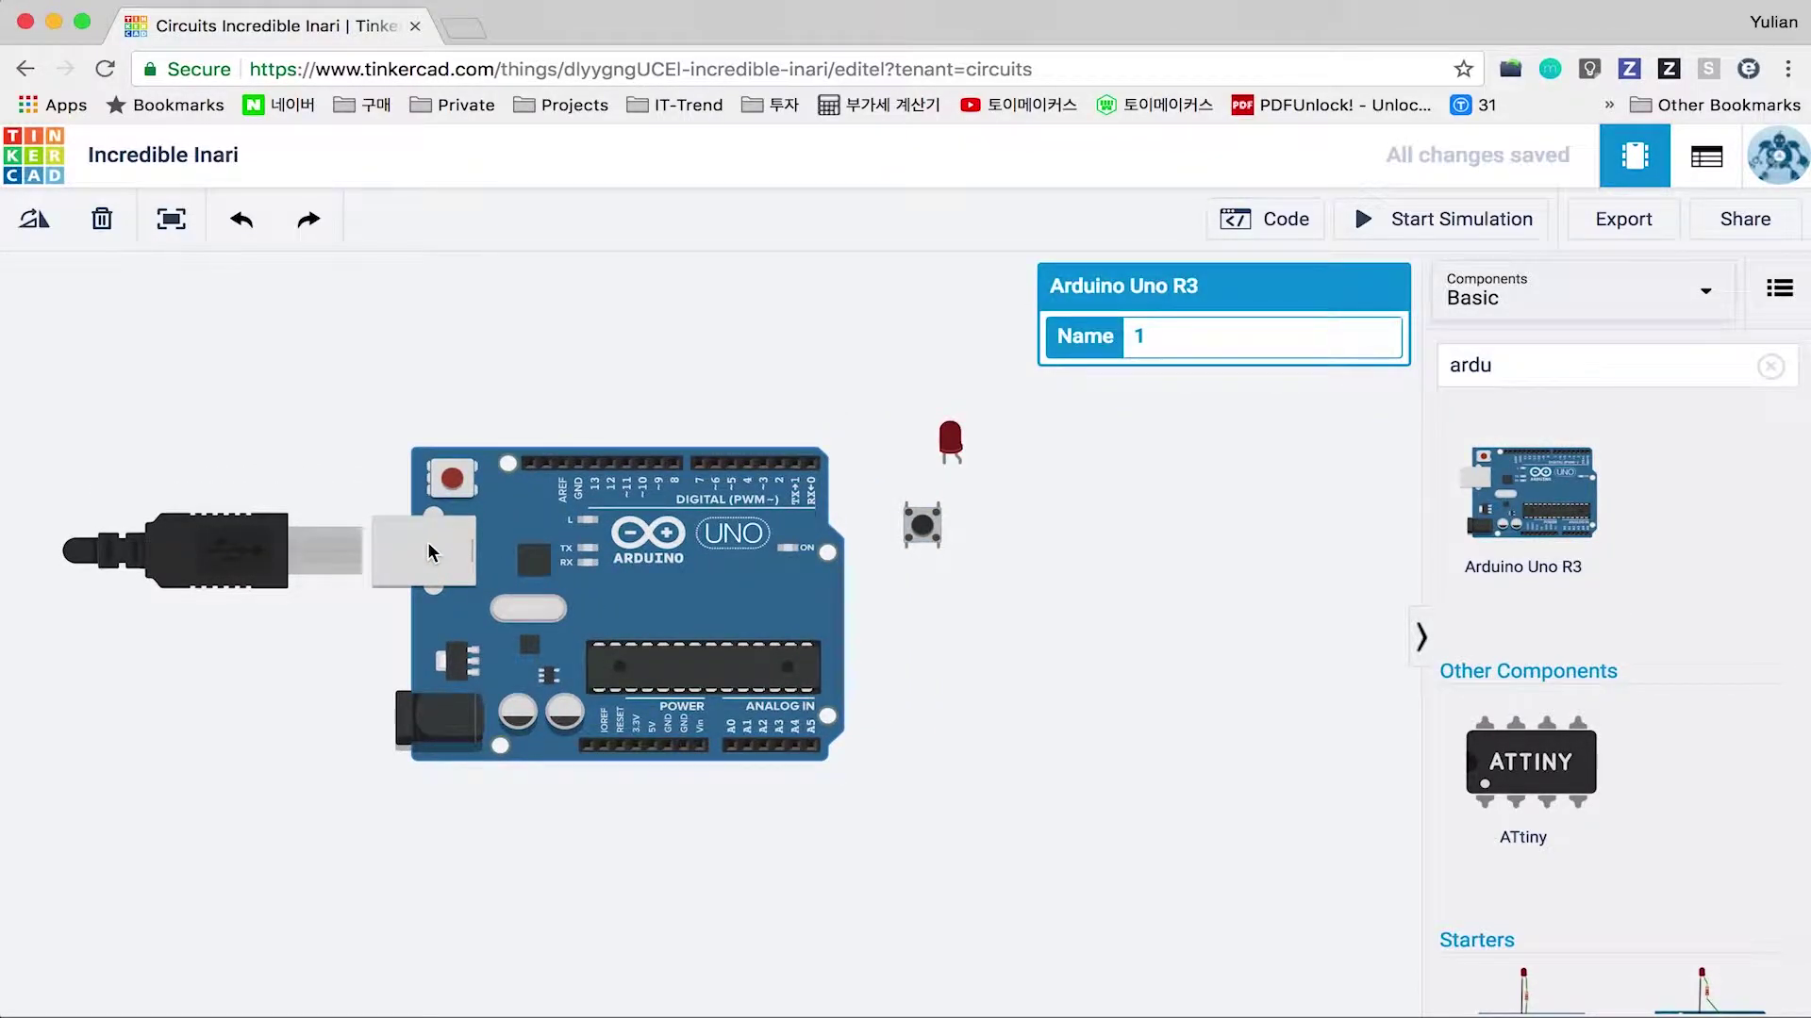
click(34, 219)
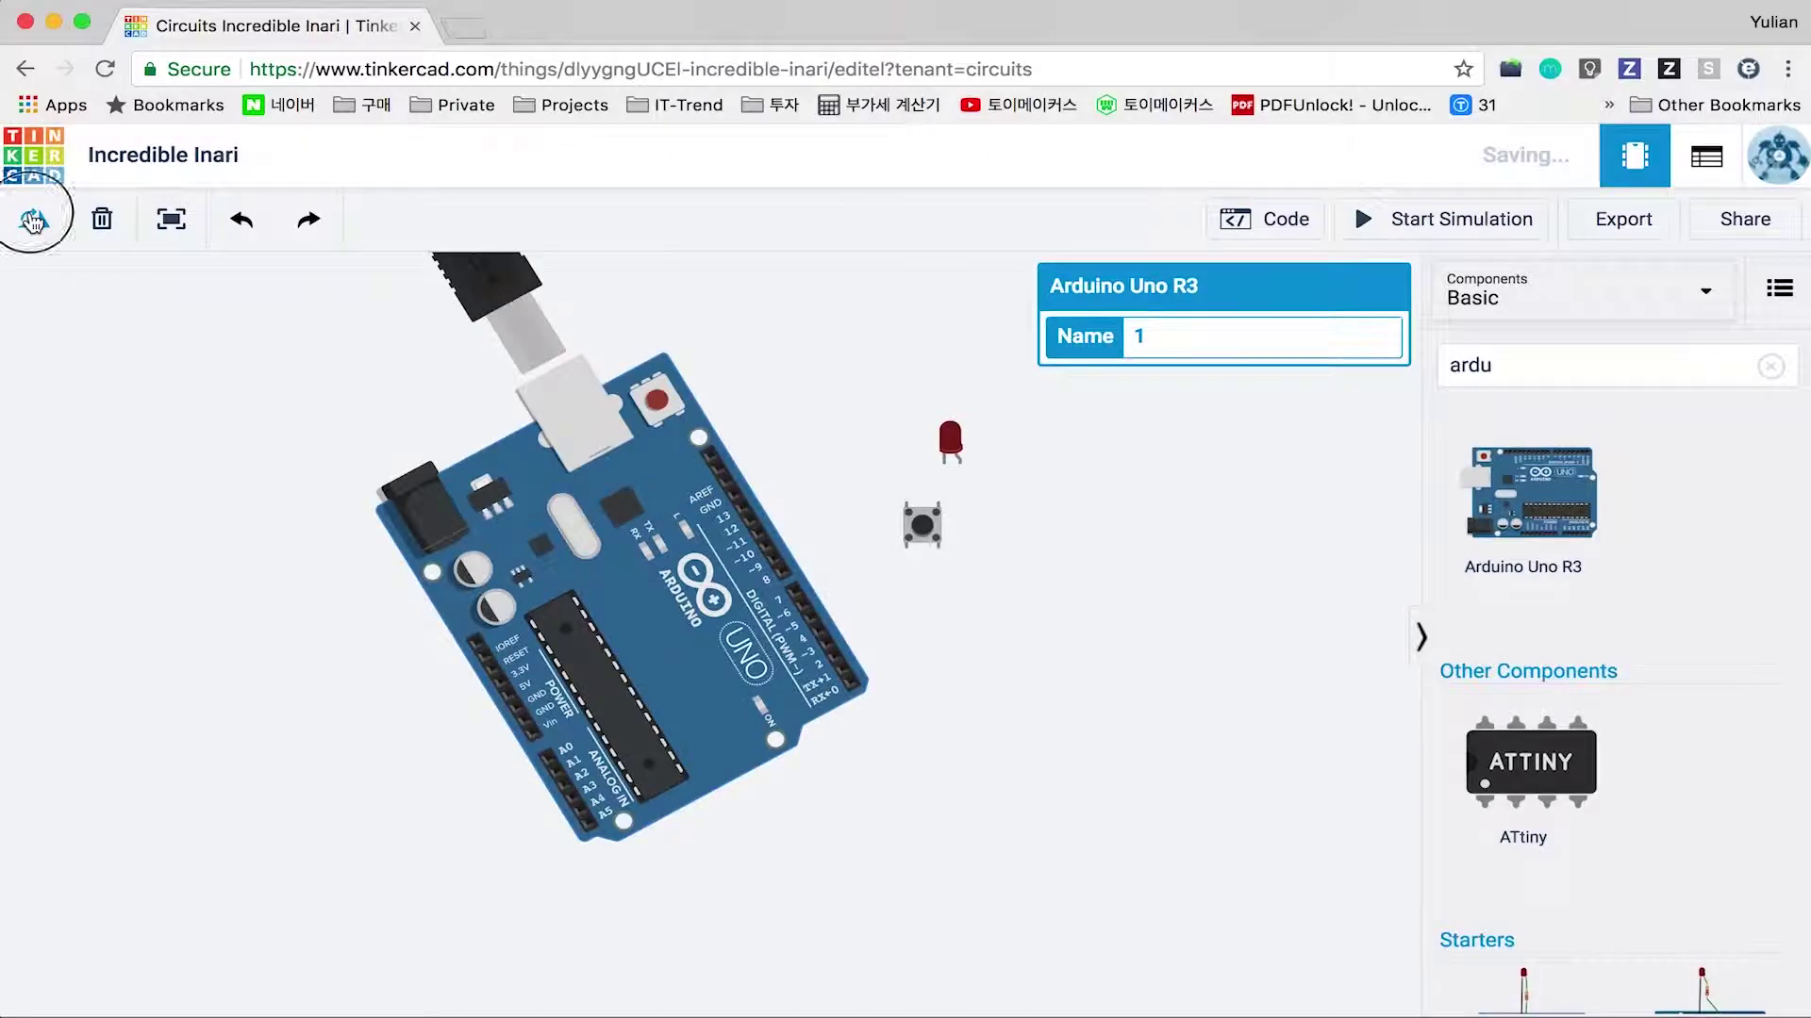
drag(700, 446, 603, 431)
Search the components for "bread", place a Breadboard Small beside the Arduino's digital pins and rotate it to stand vertically.
click(1508, 375)
key(BackSpace)
key(BackSpace)
key(BackSpace)
key(BackSpace)
text(bread)
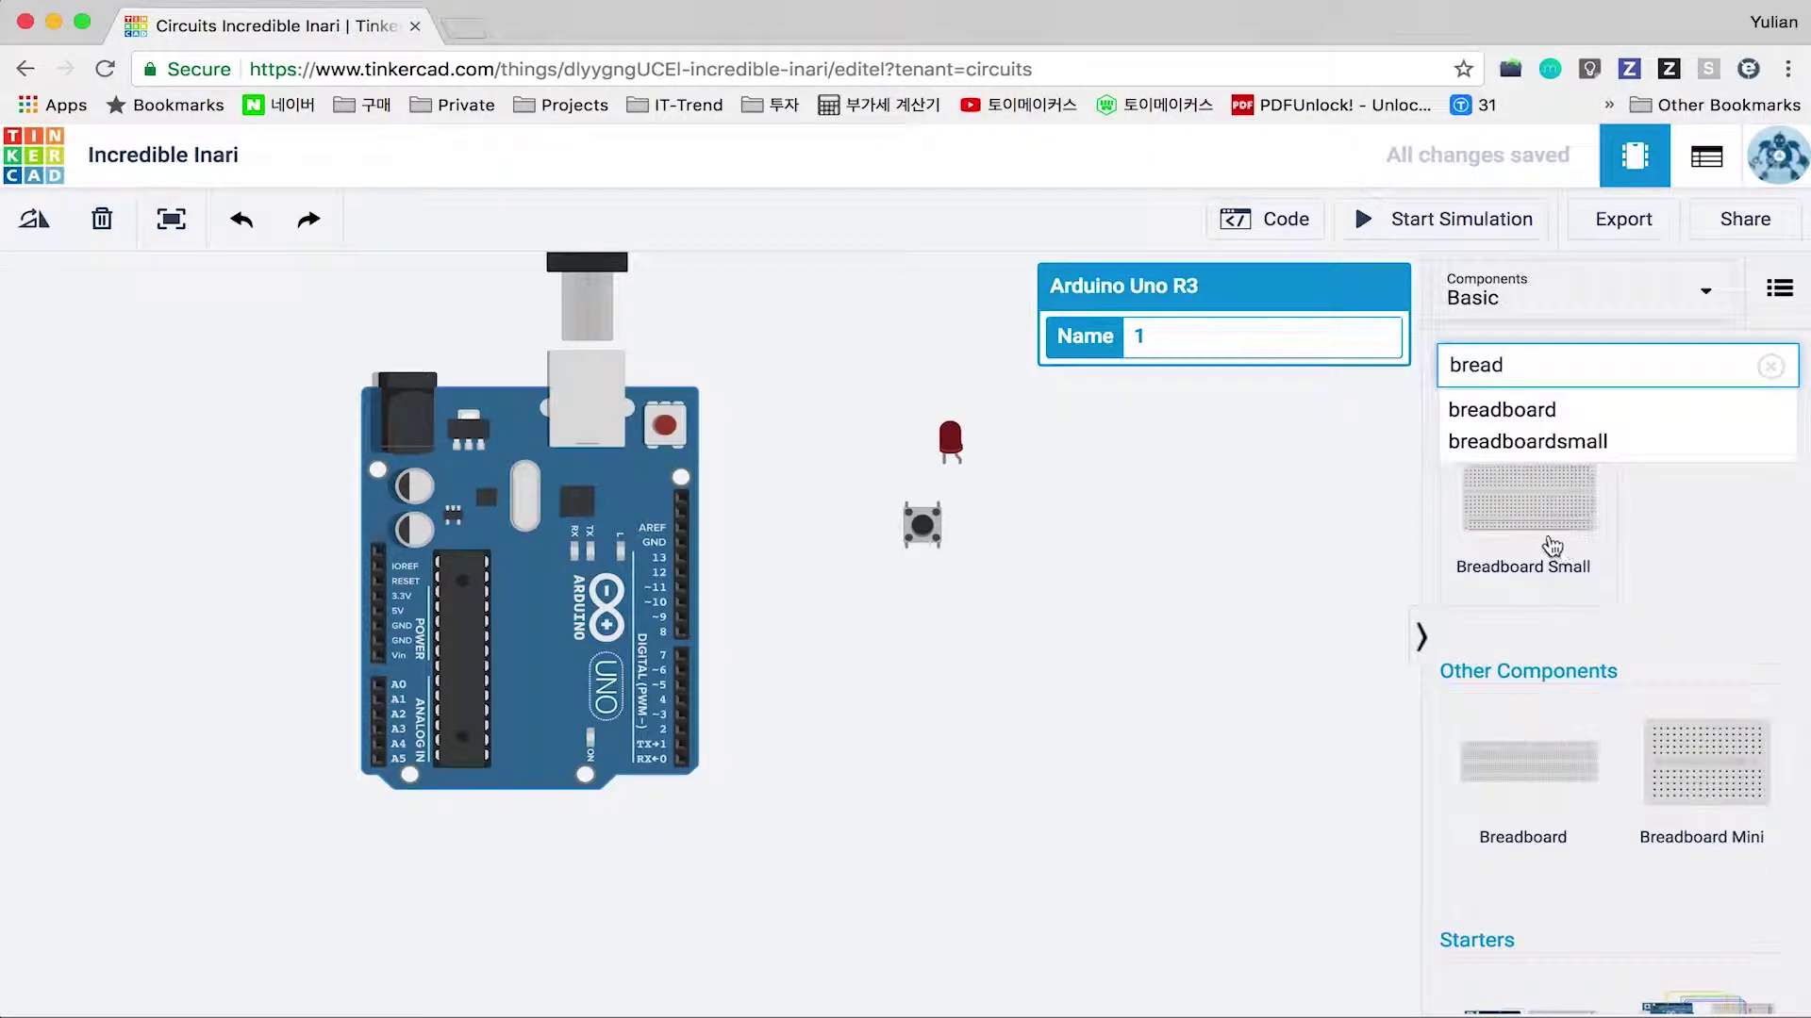
drag(1551, 545, 1062, 615)
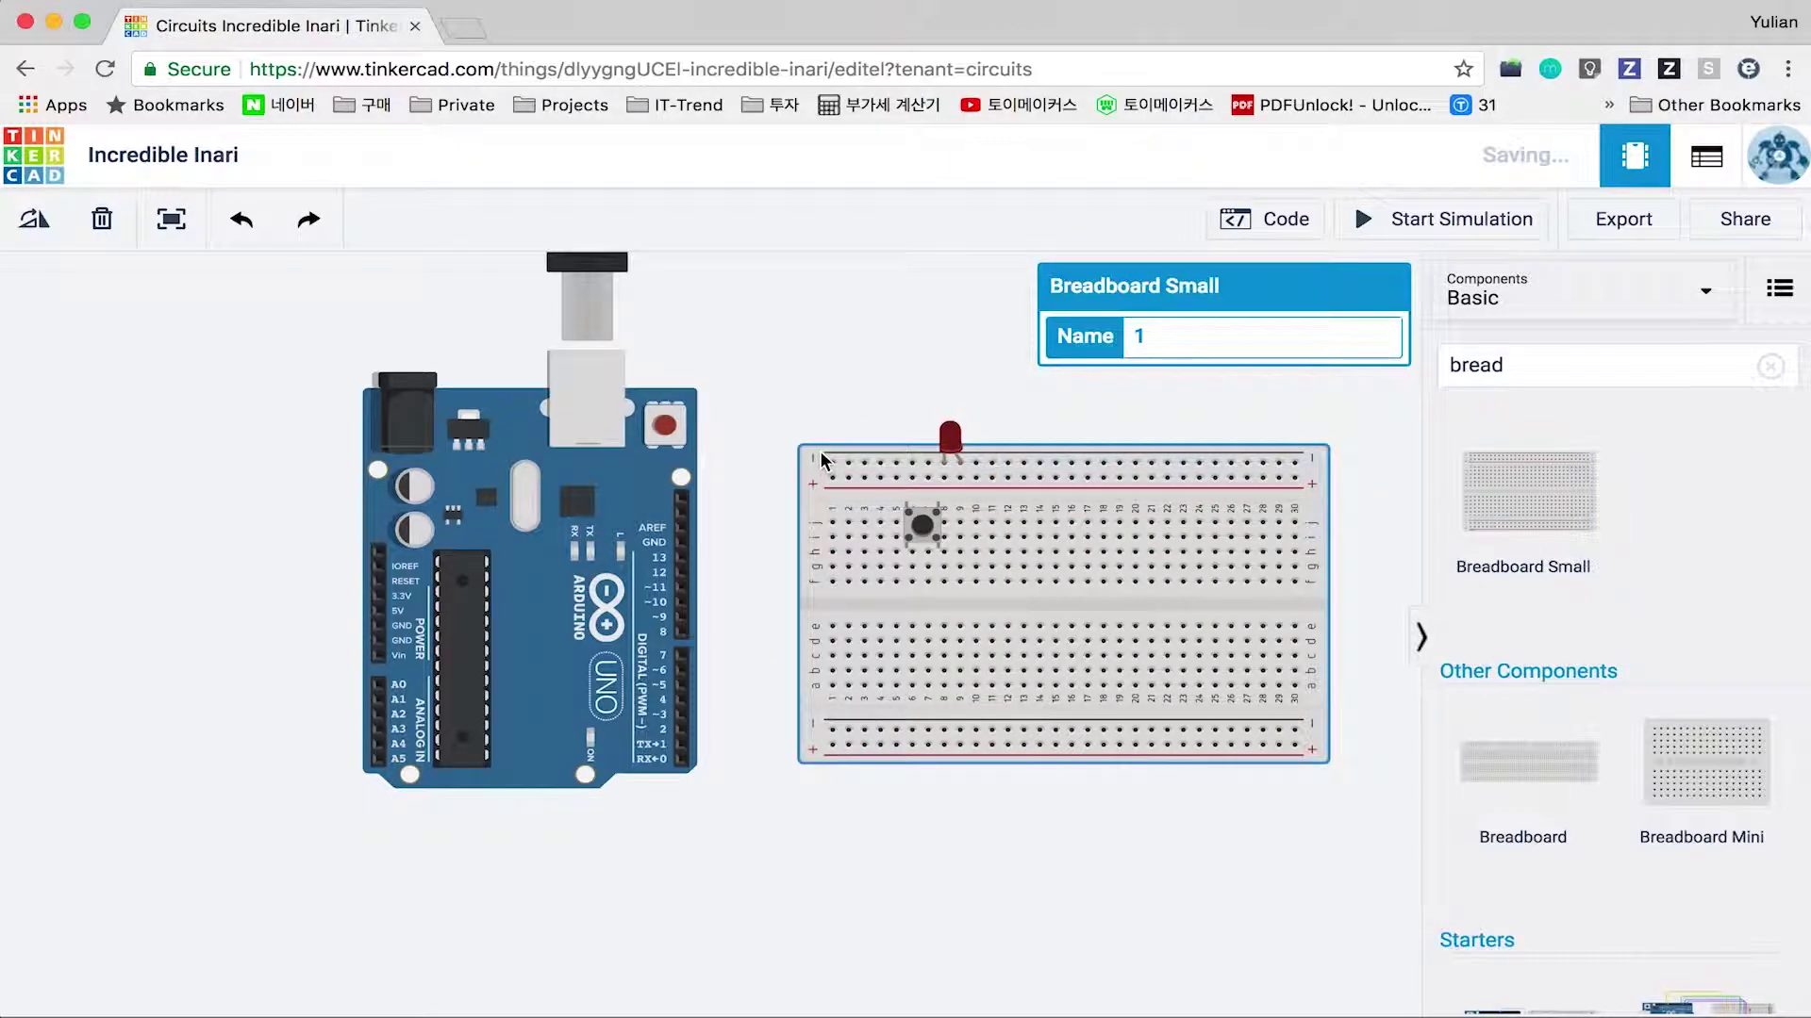
click(34, 226)
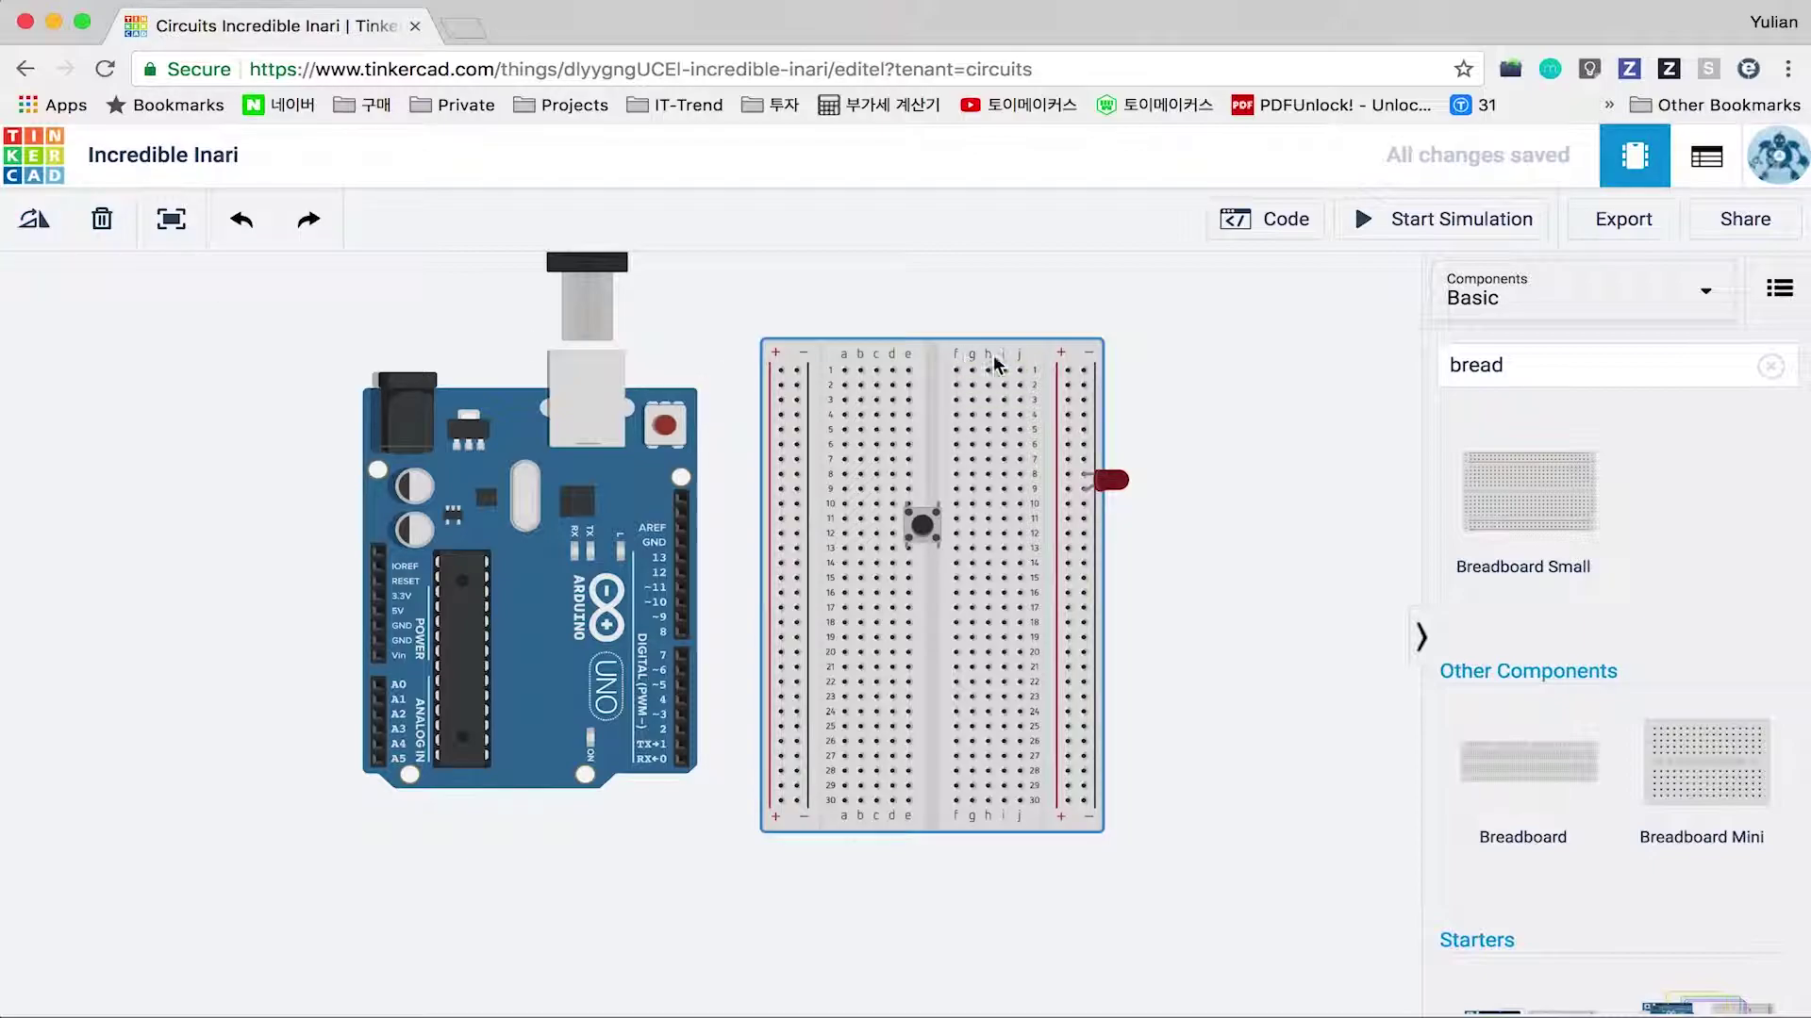
Place the LED near rows 3–4 and the pushbutton near rows 15–16 of the breadboard, and shift the Arduino slightly upward.
click(1110, 480)
drag(1110, 480, 924, 413)
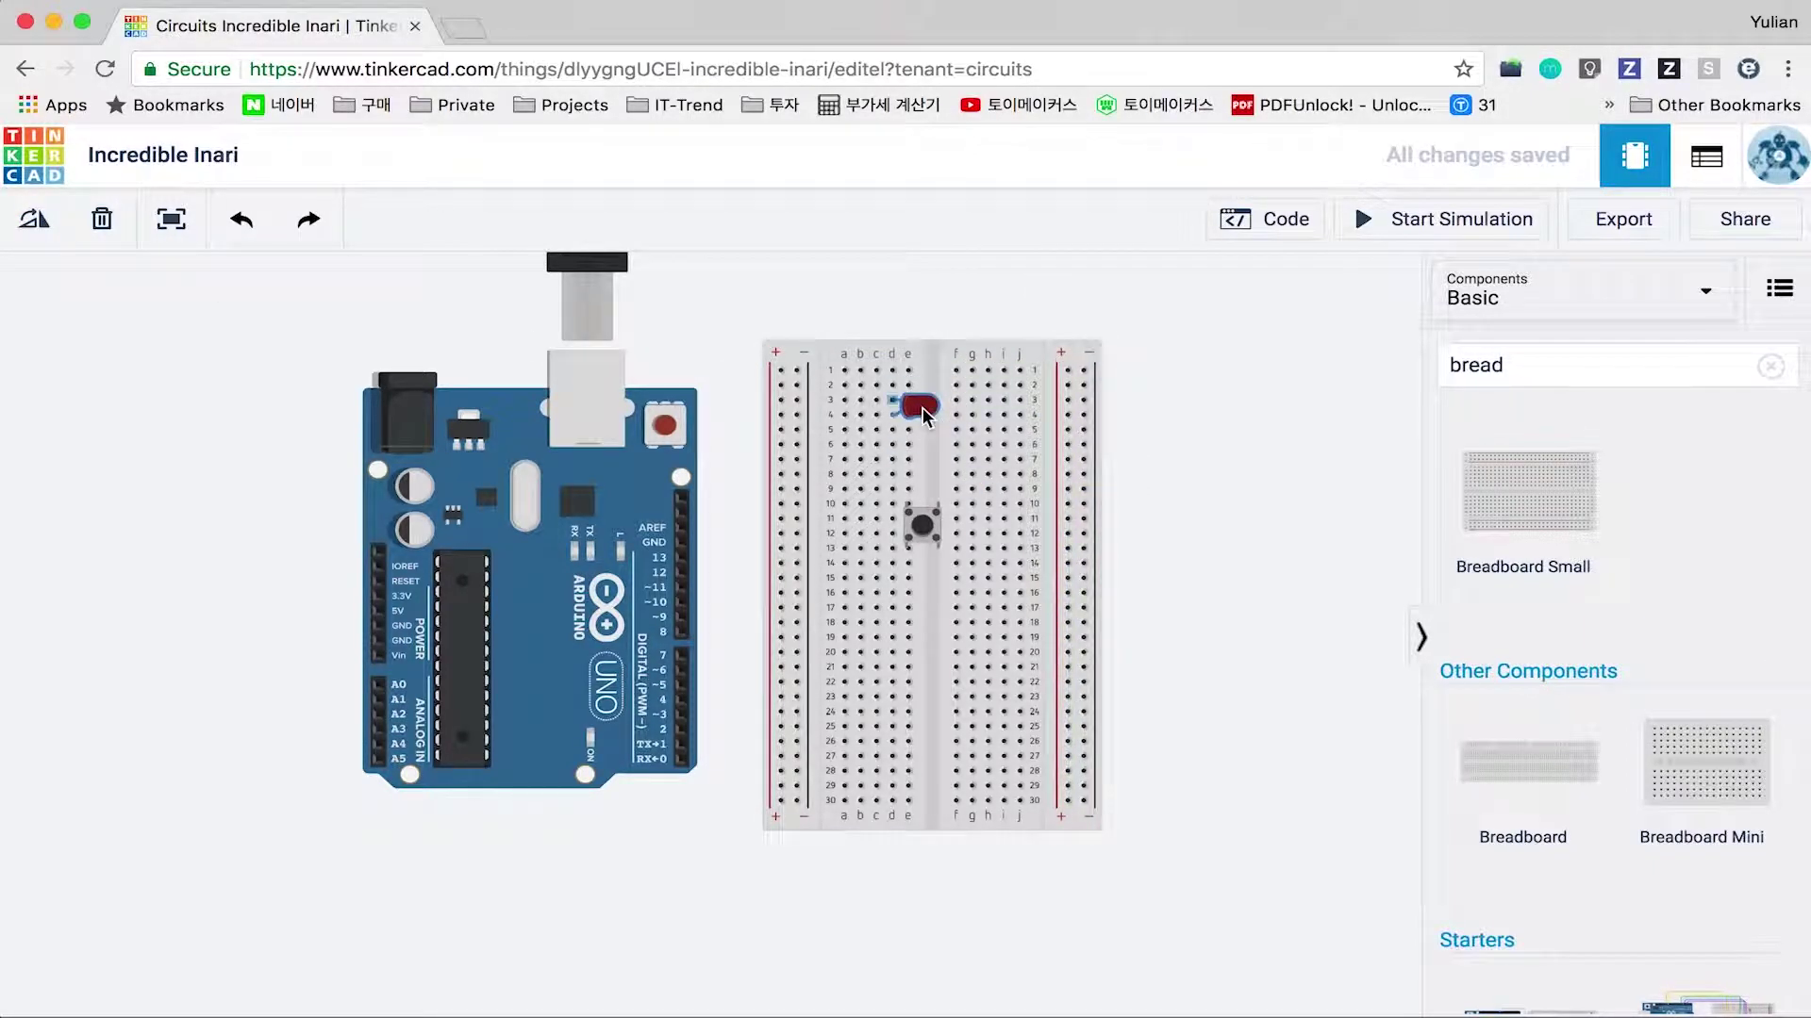
drag(924, 528, 894, 589)
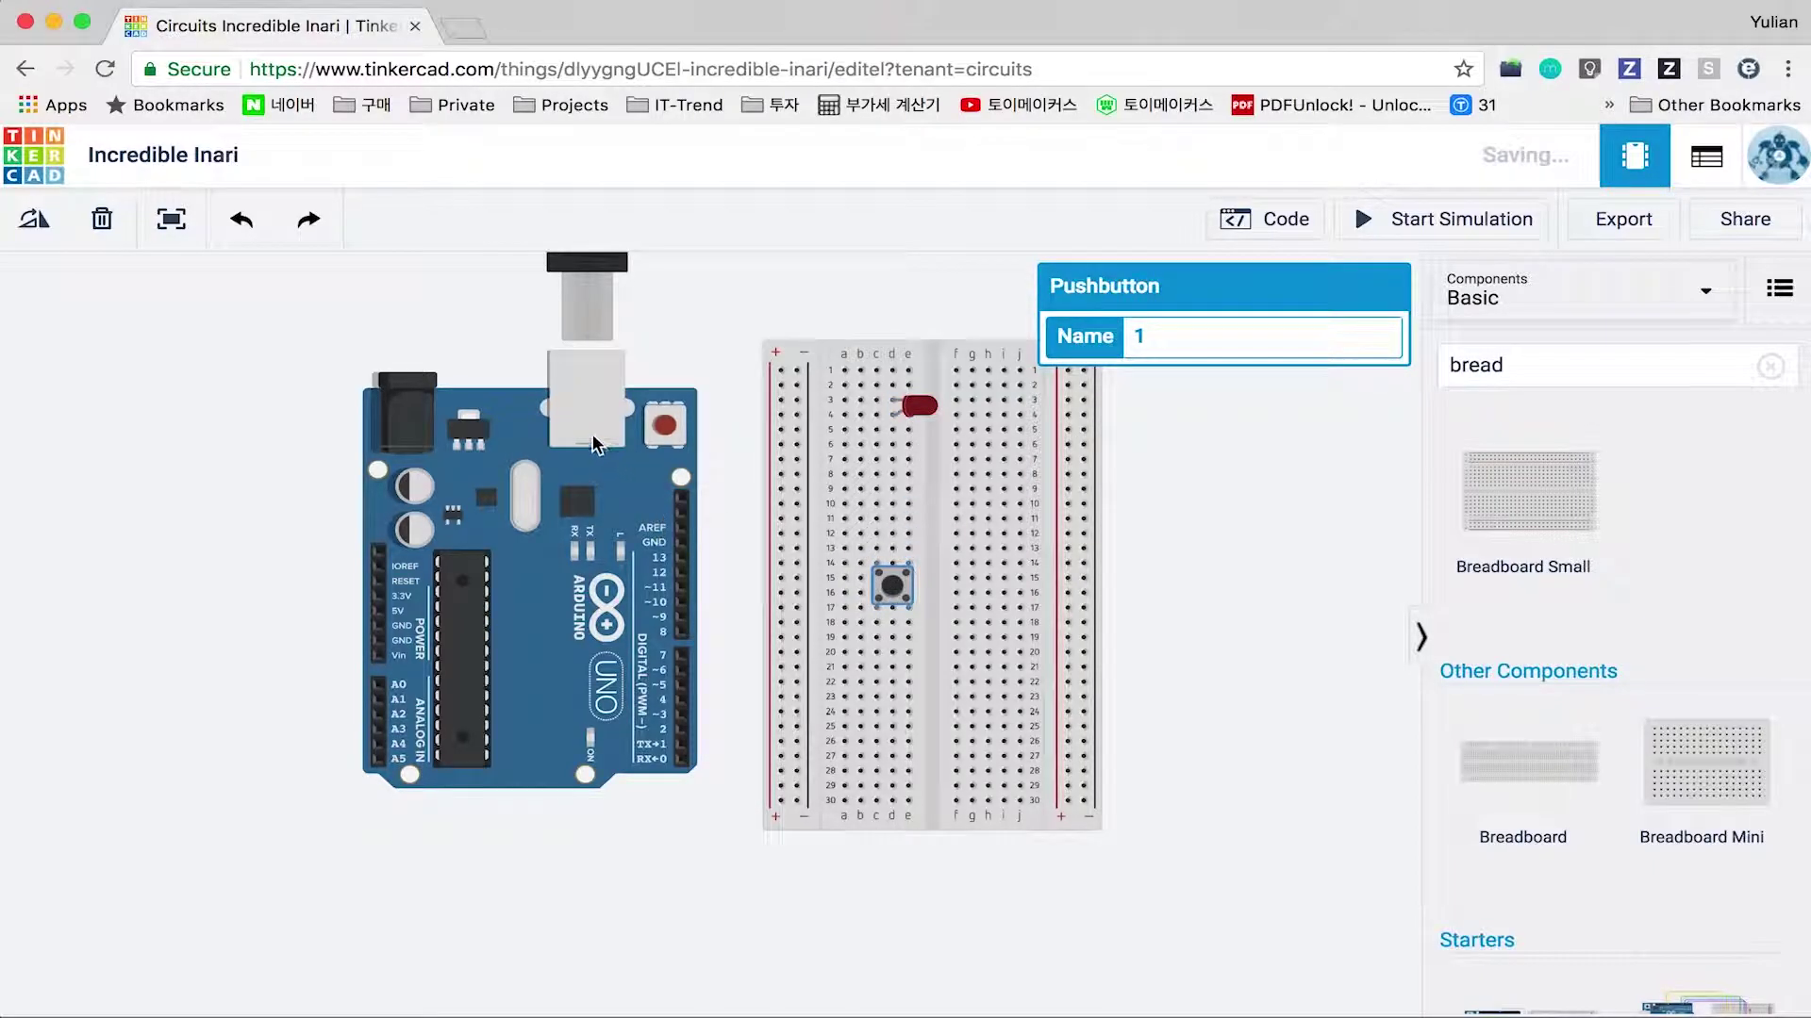
drag(592, 441, 591, 422)
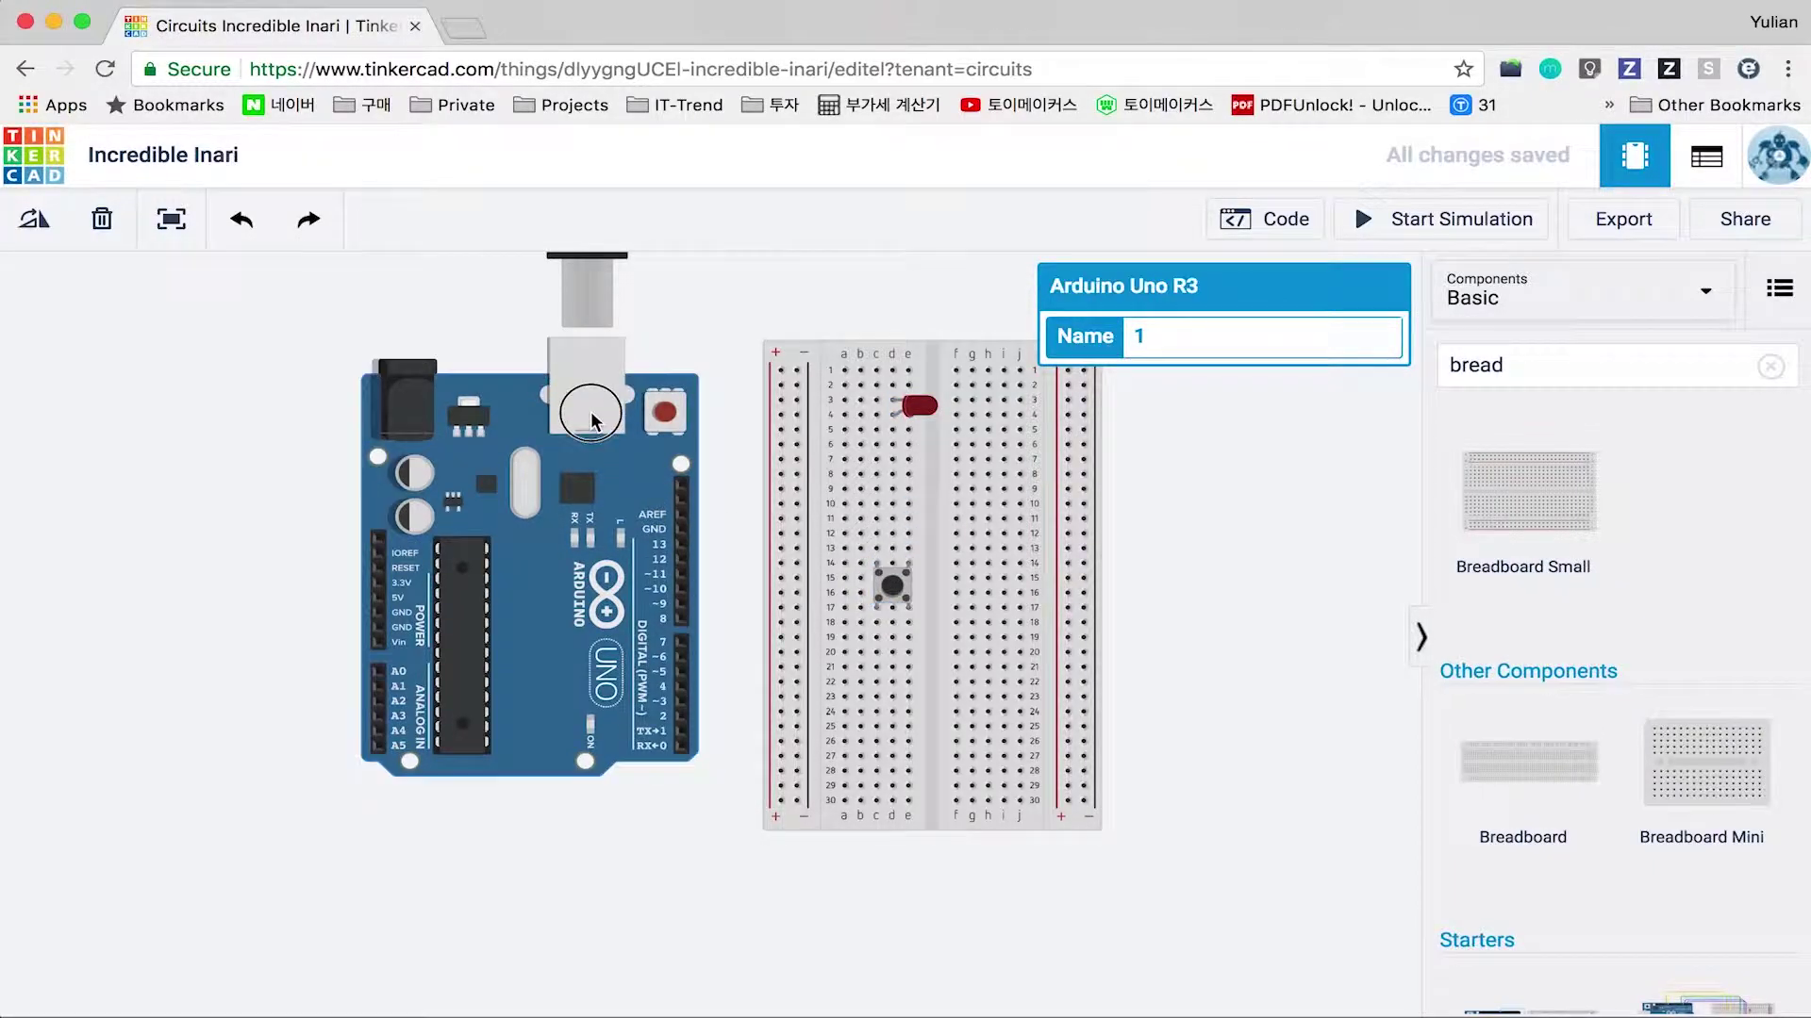
click(683, 525)
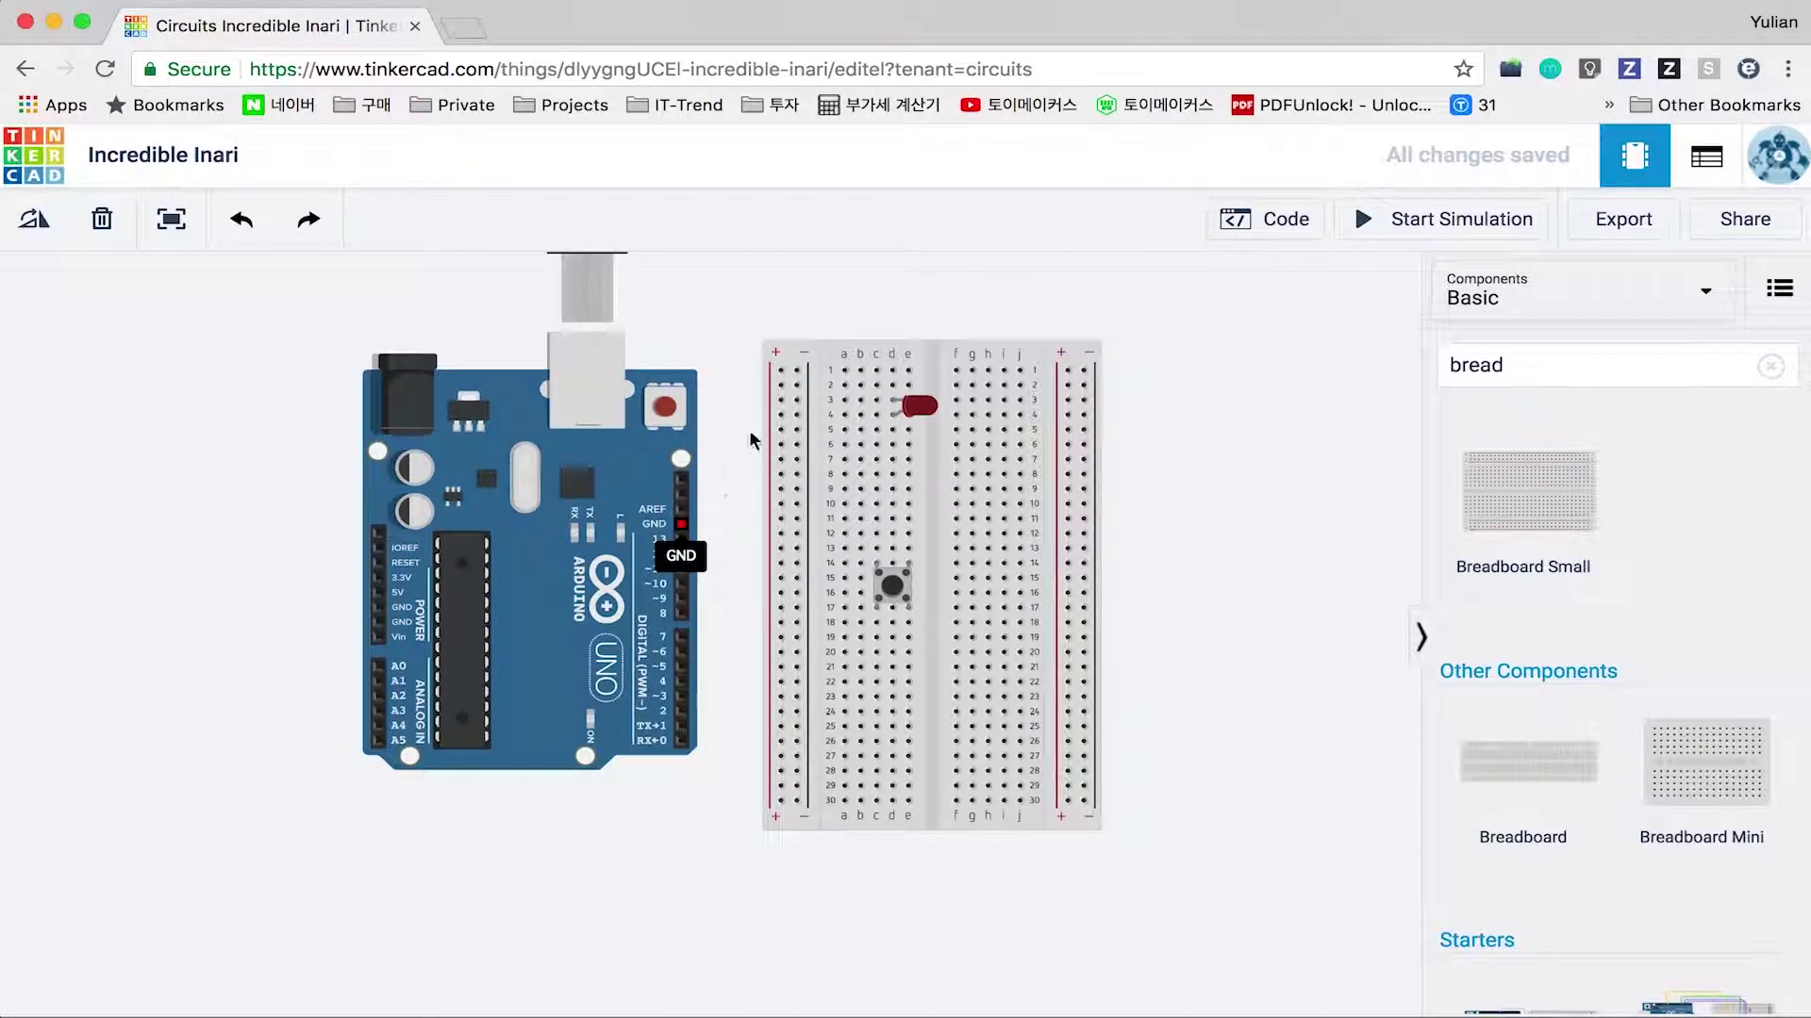
click(796, 372)
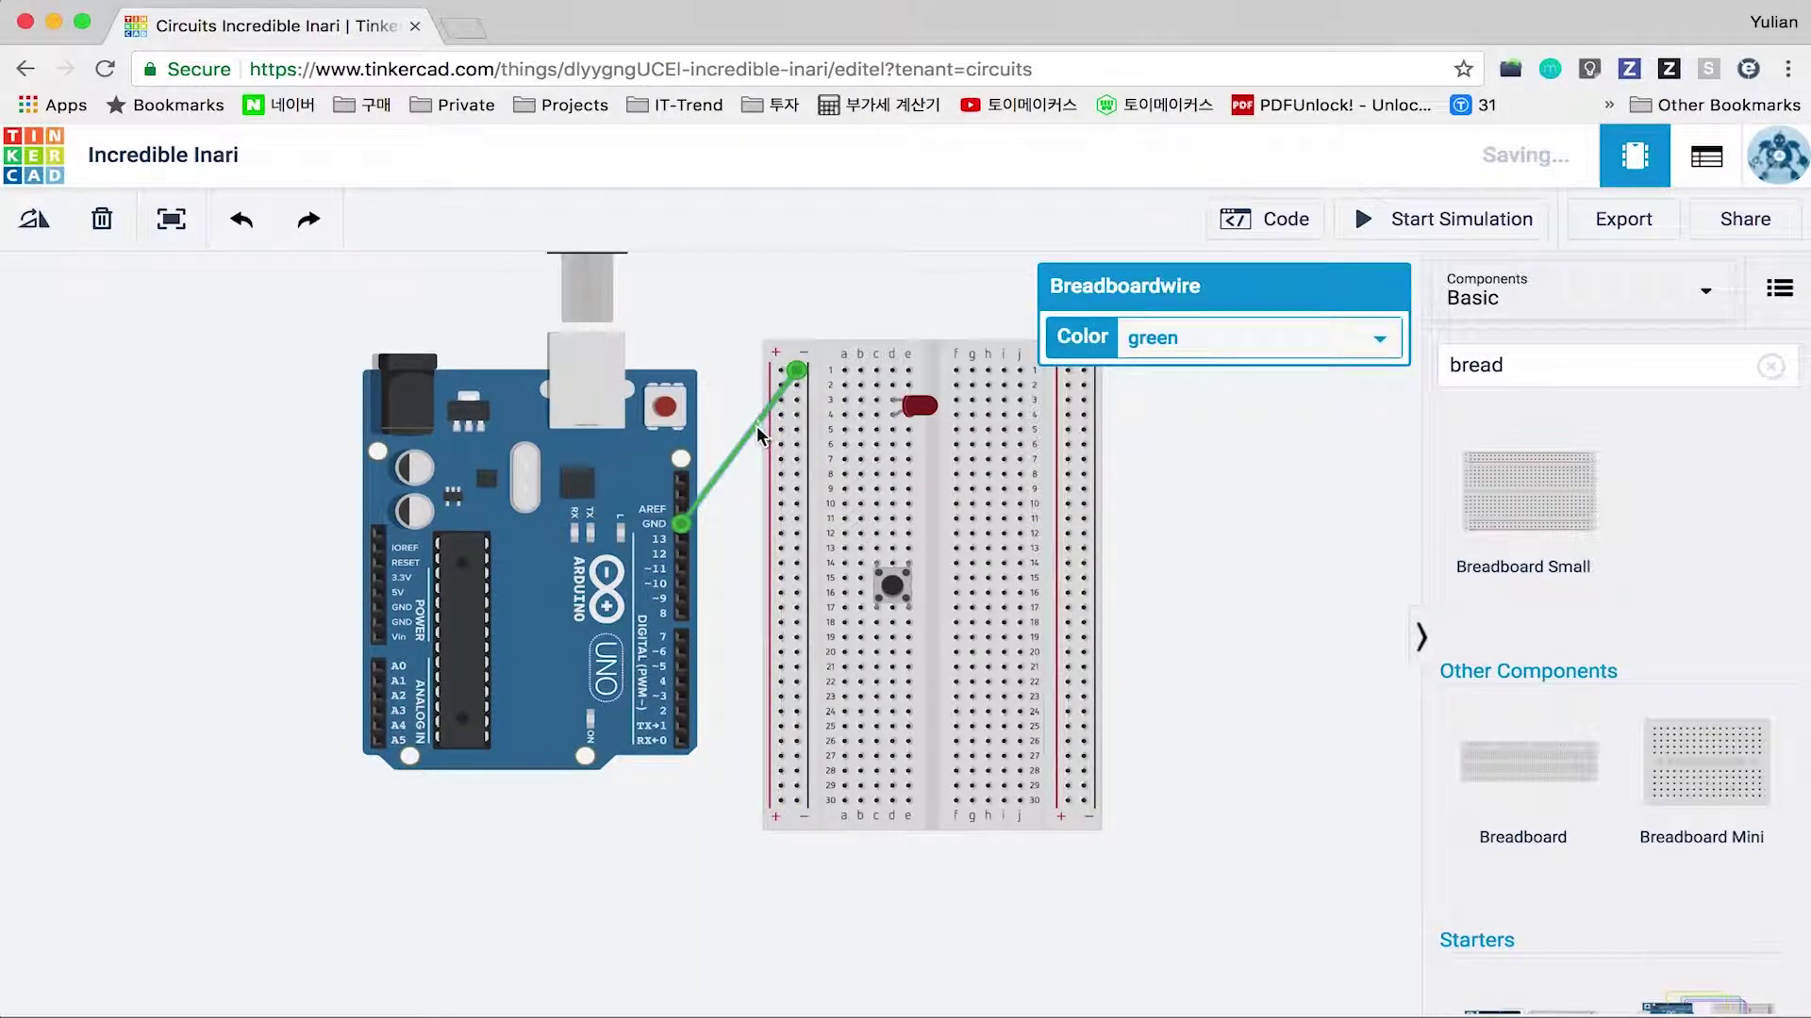
click(1208, 336)
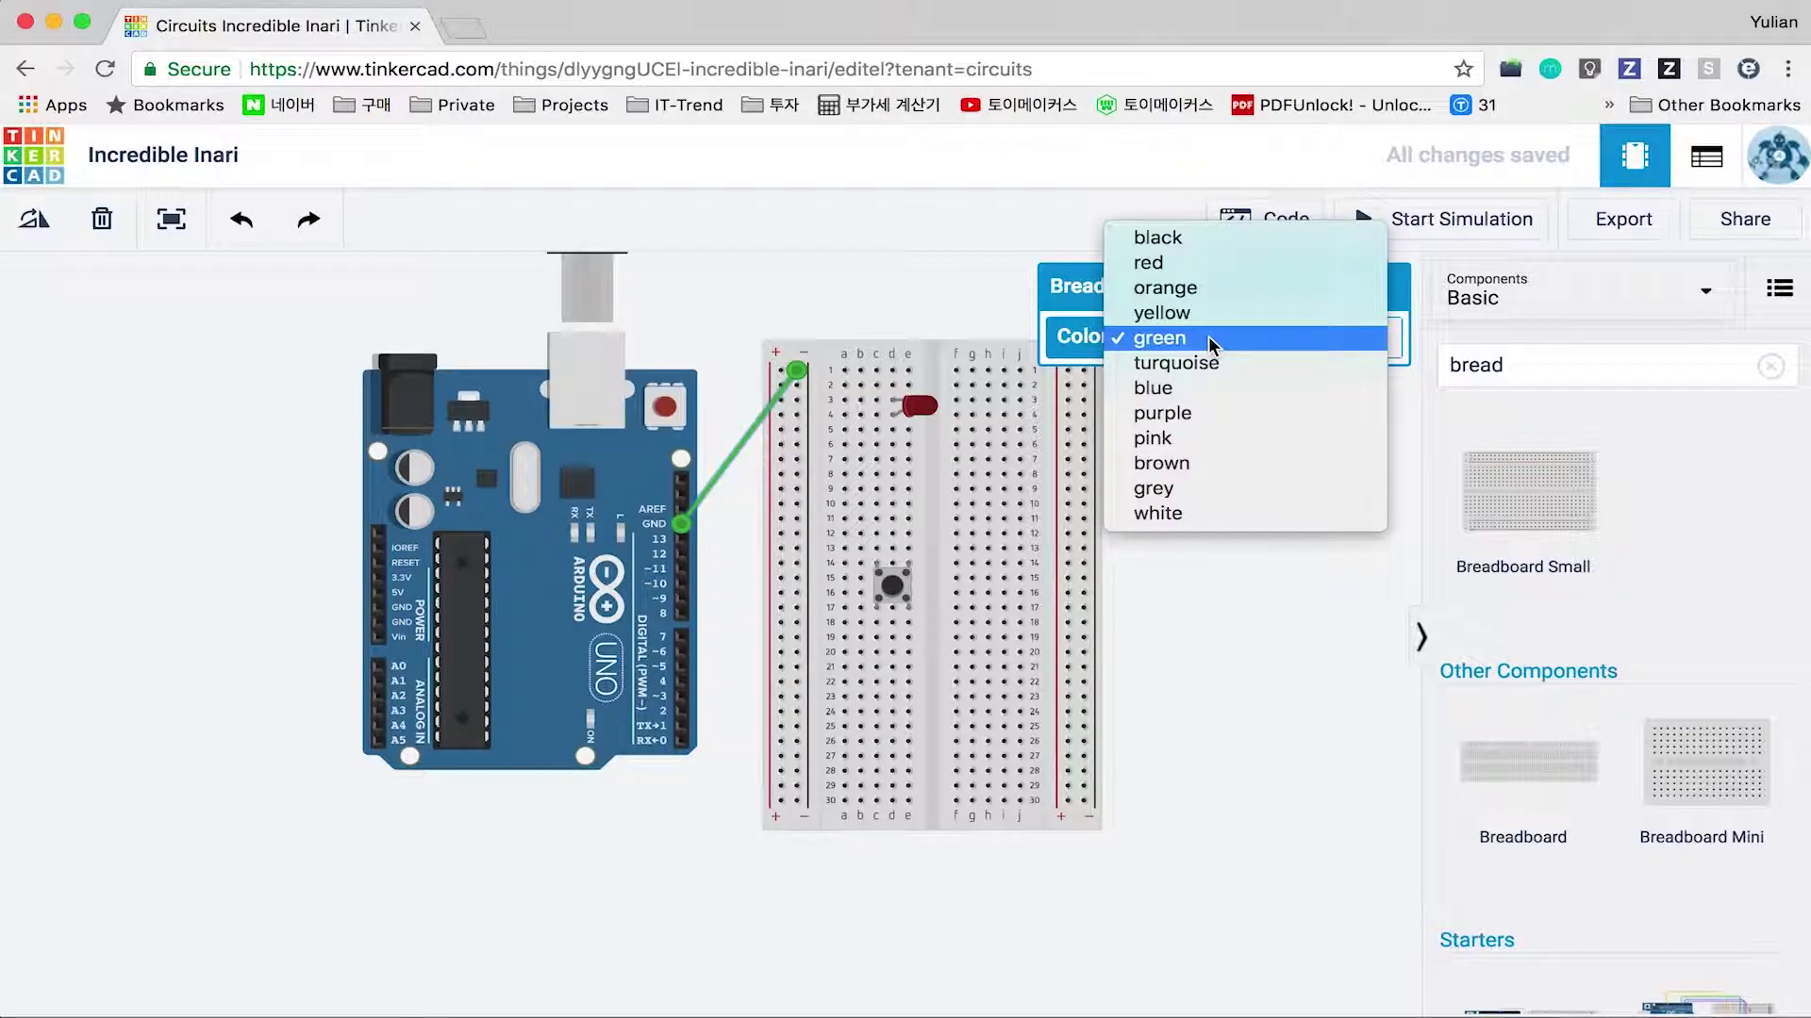
click(1206, 238)
click(791, 314)
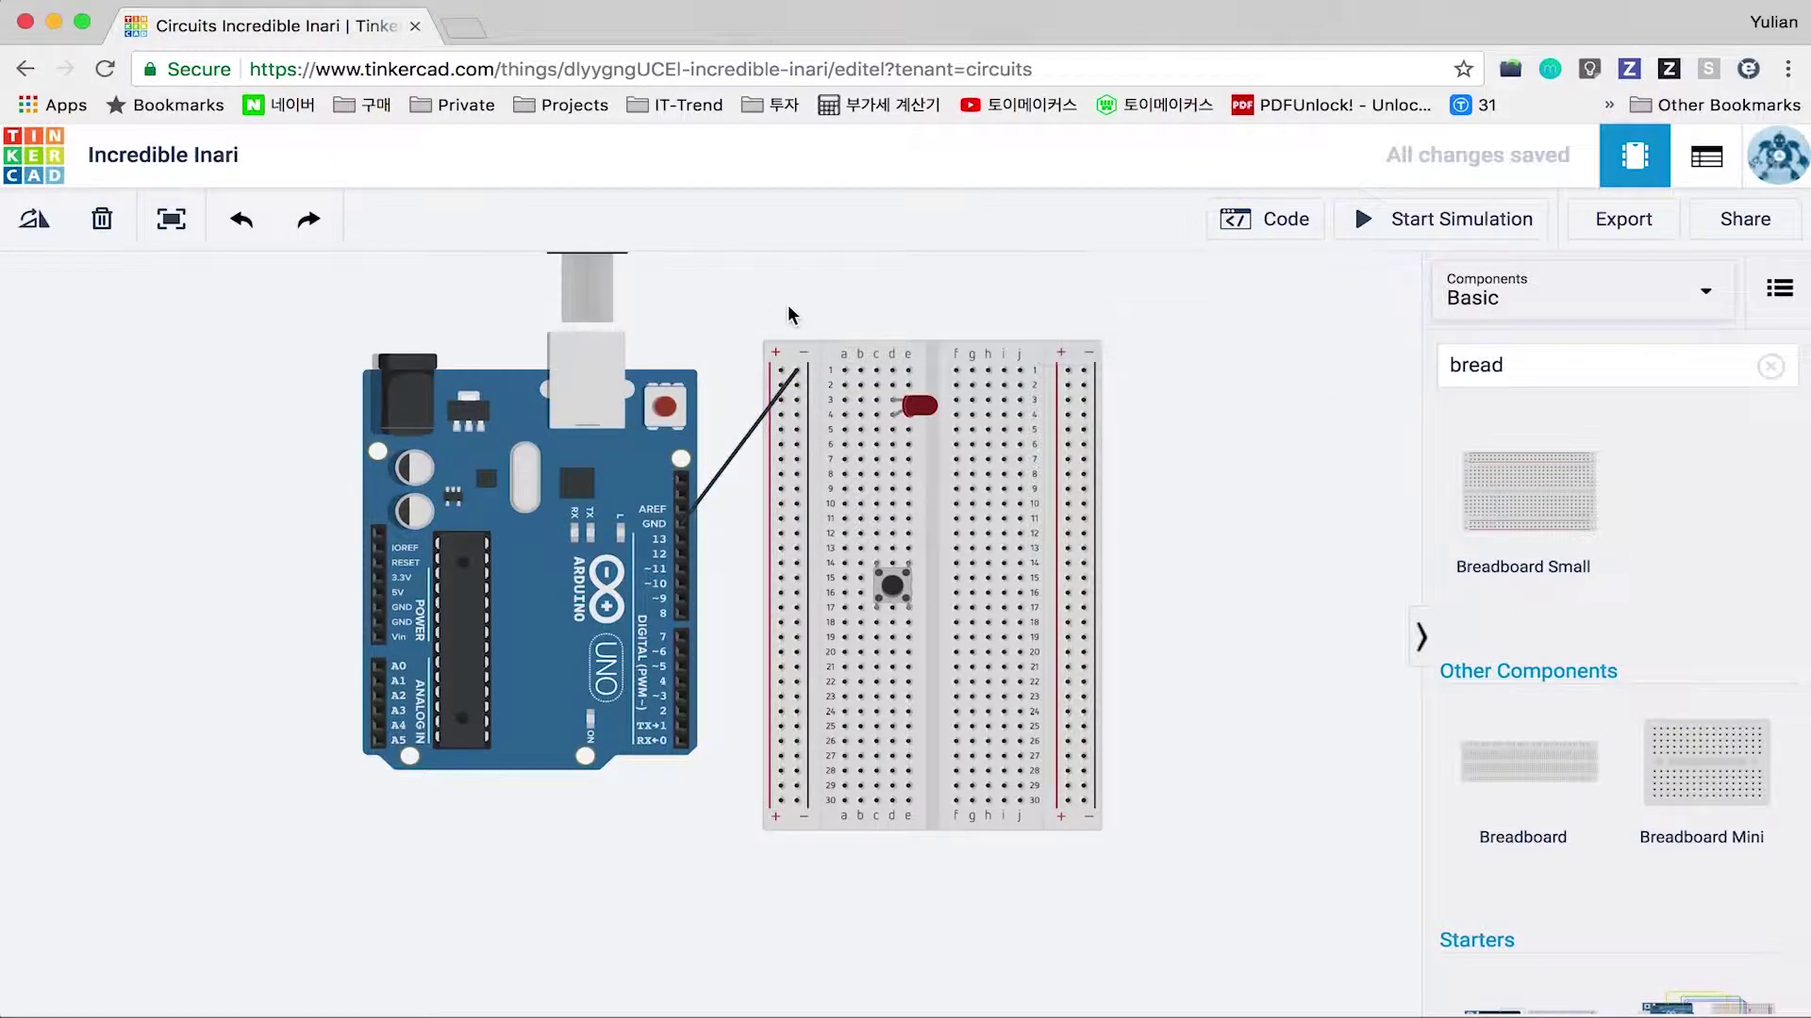
click(749, 433)
key(Delete)
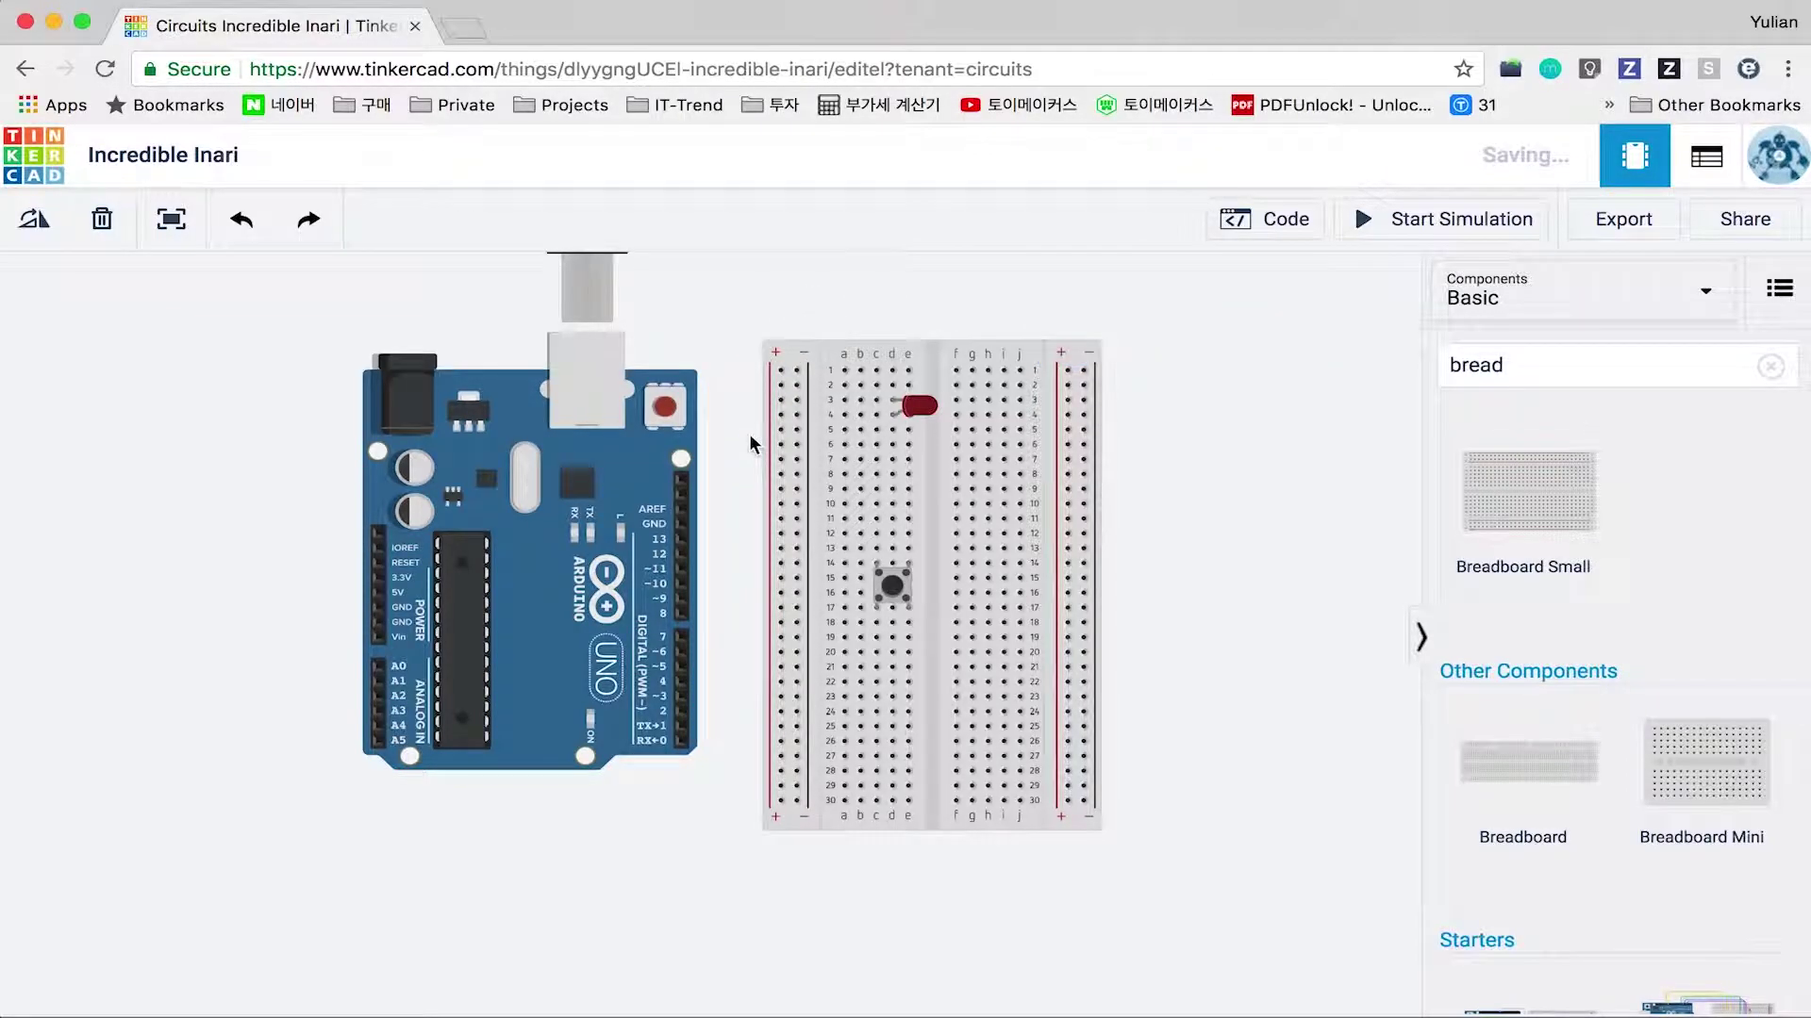
Connect the Arduino's GND pin to the first hole of the breadboard's negative rail with a black wire bent around above the board.
click(683, 525)
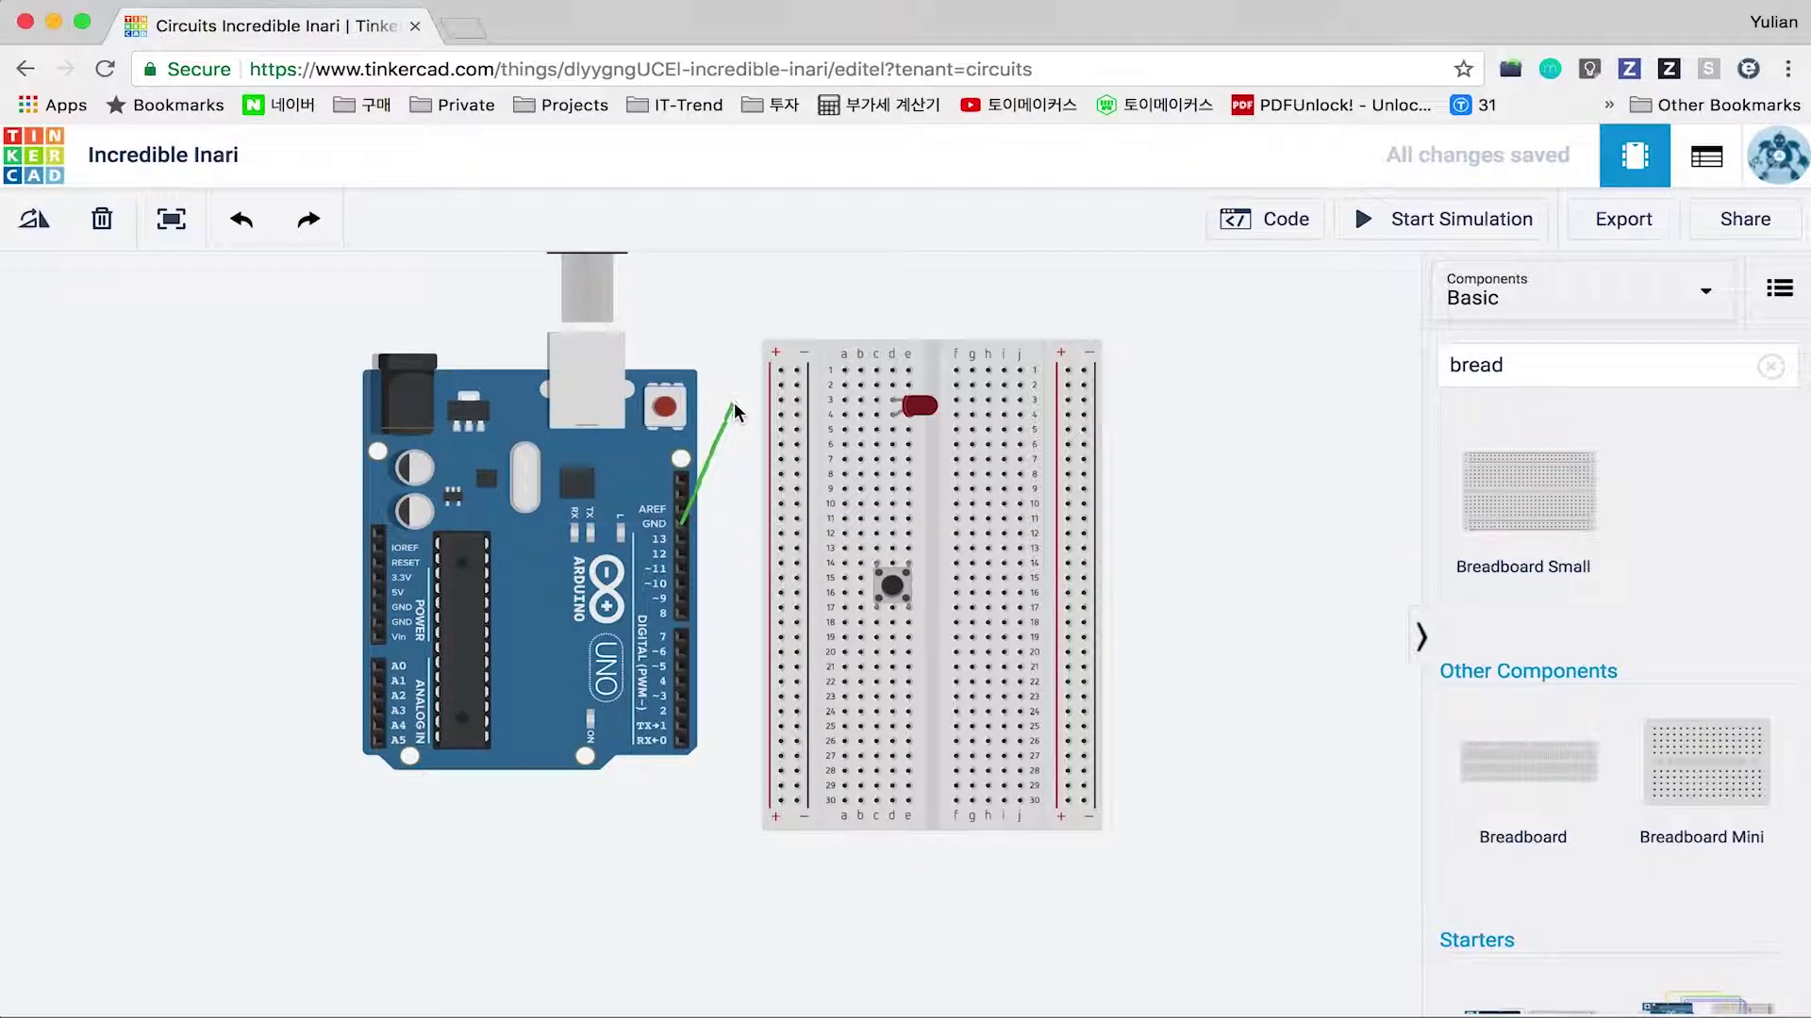
click(735, 412)
click(736, 281)
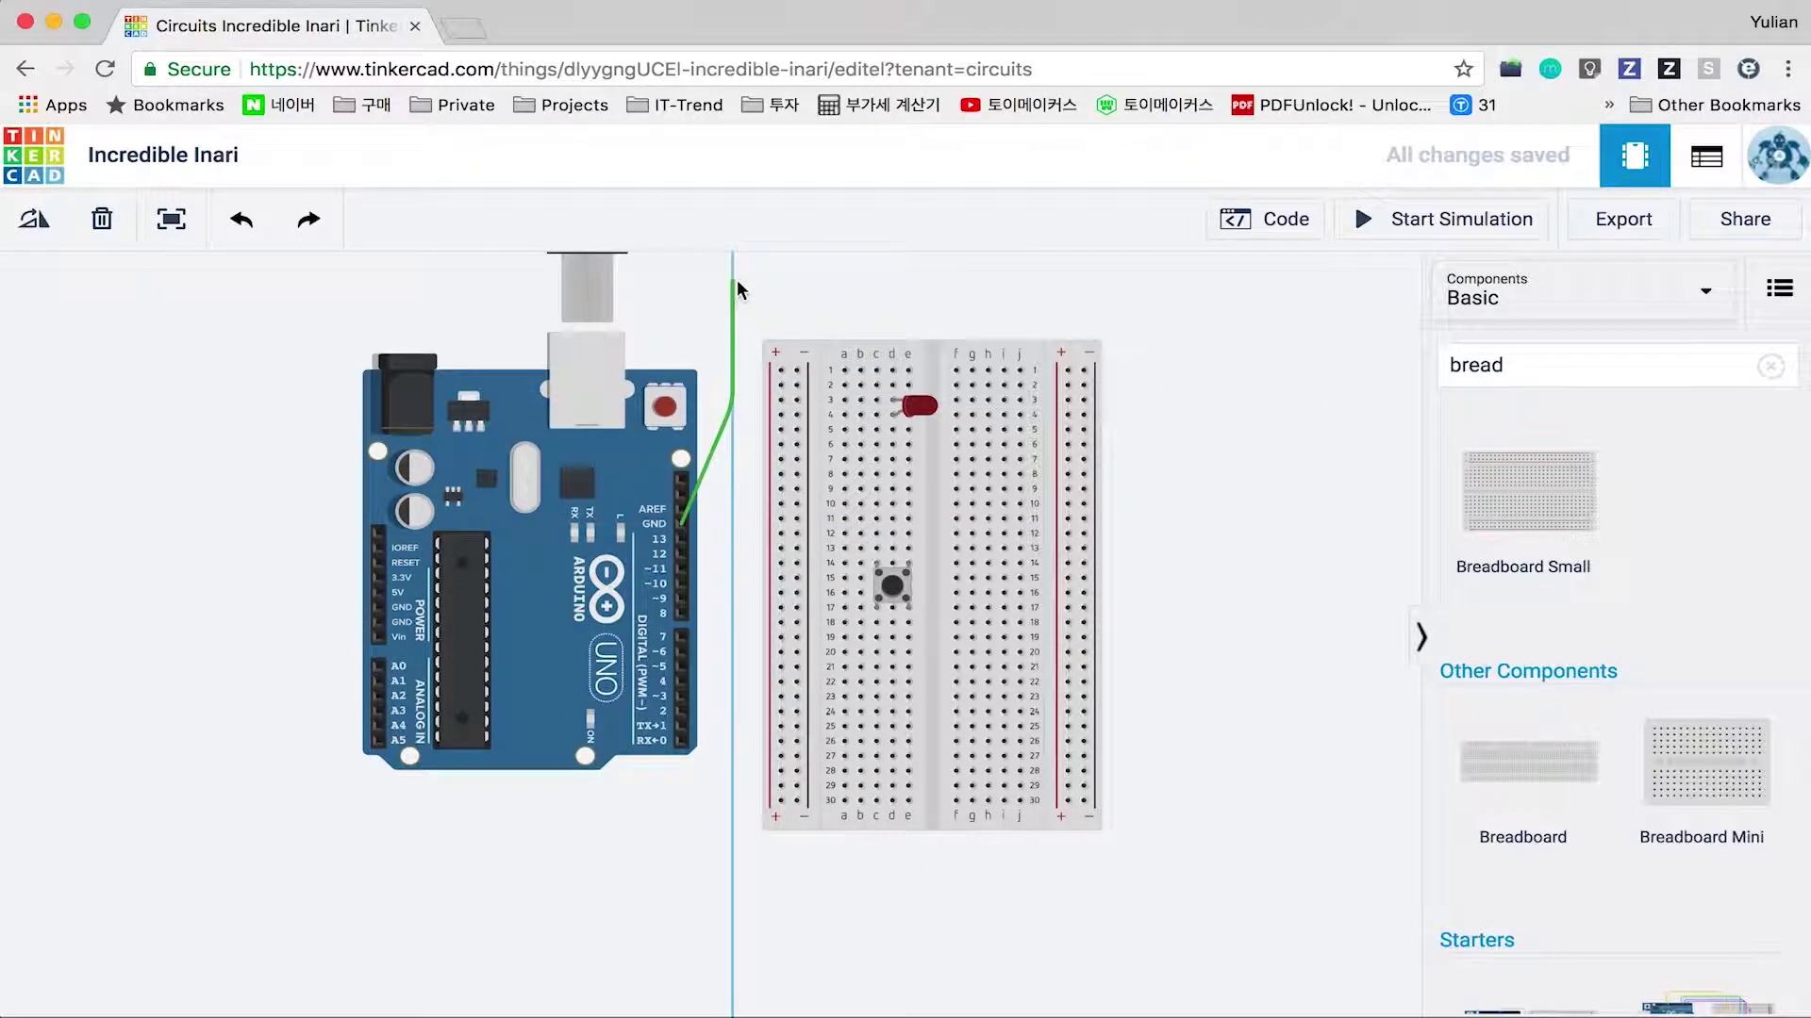
click(806, 281)
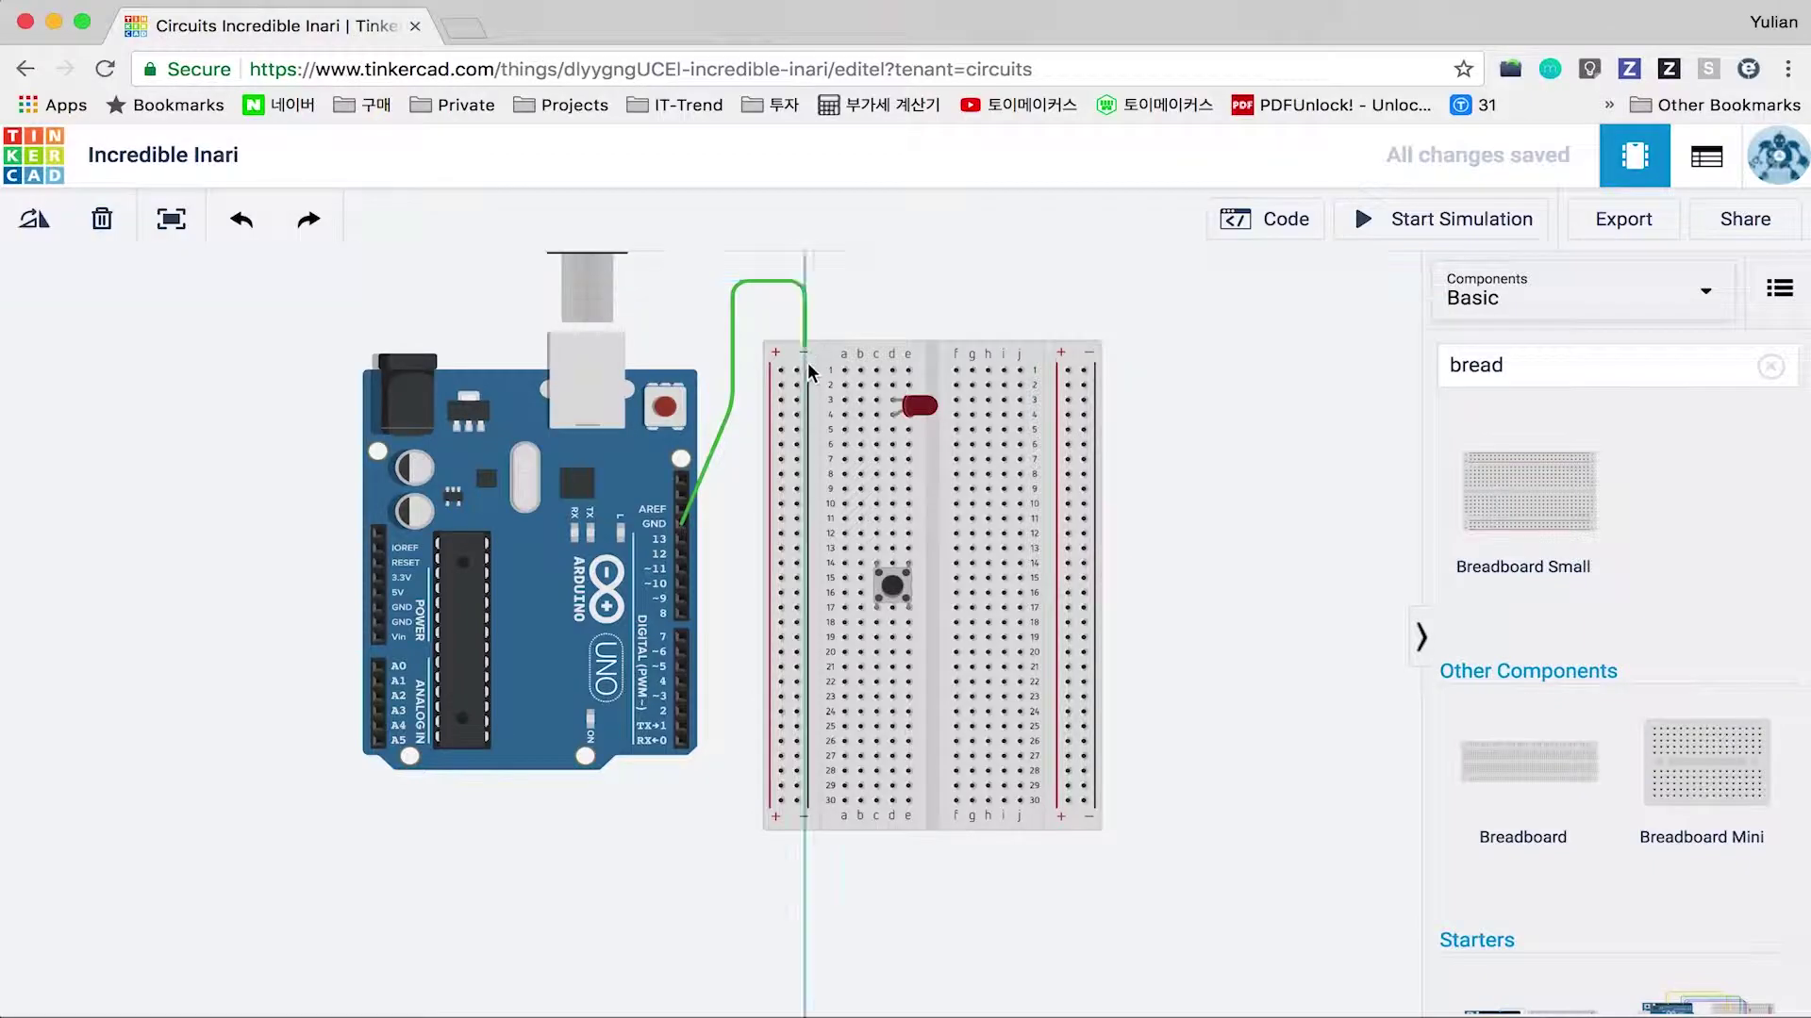
click(800, 371)
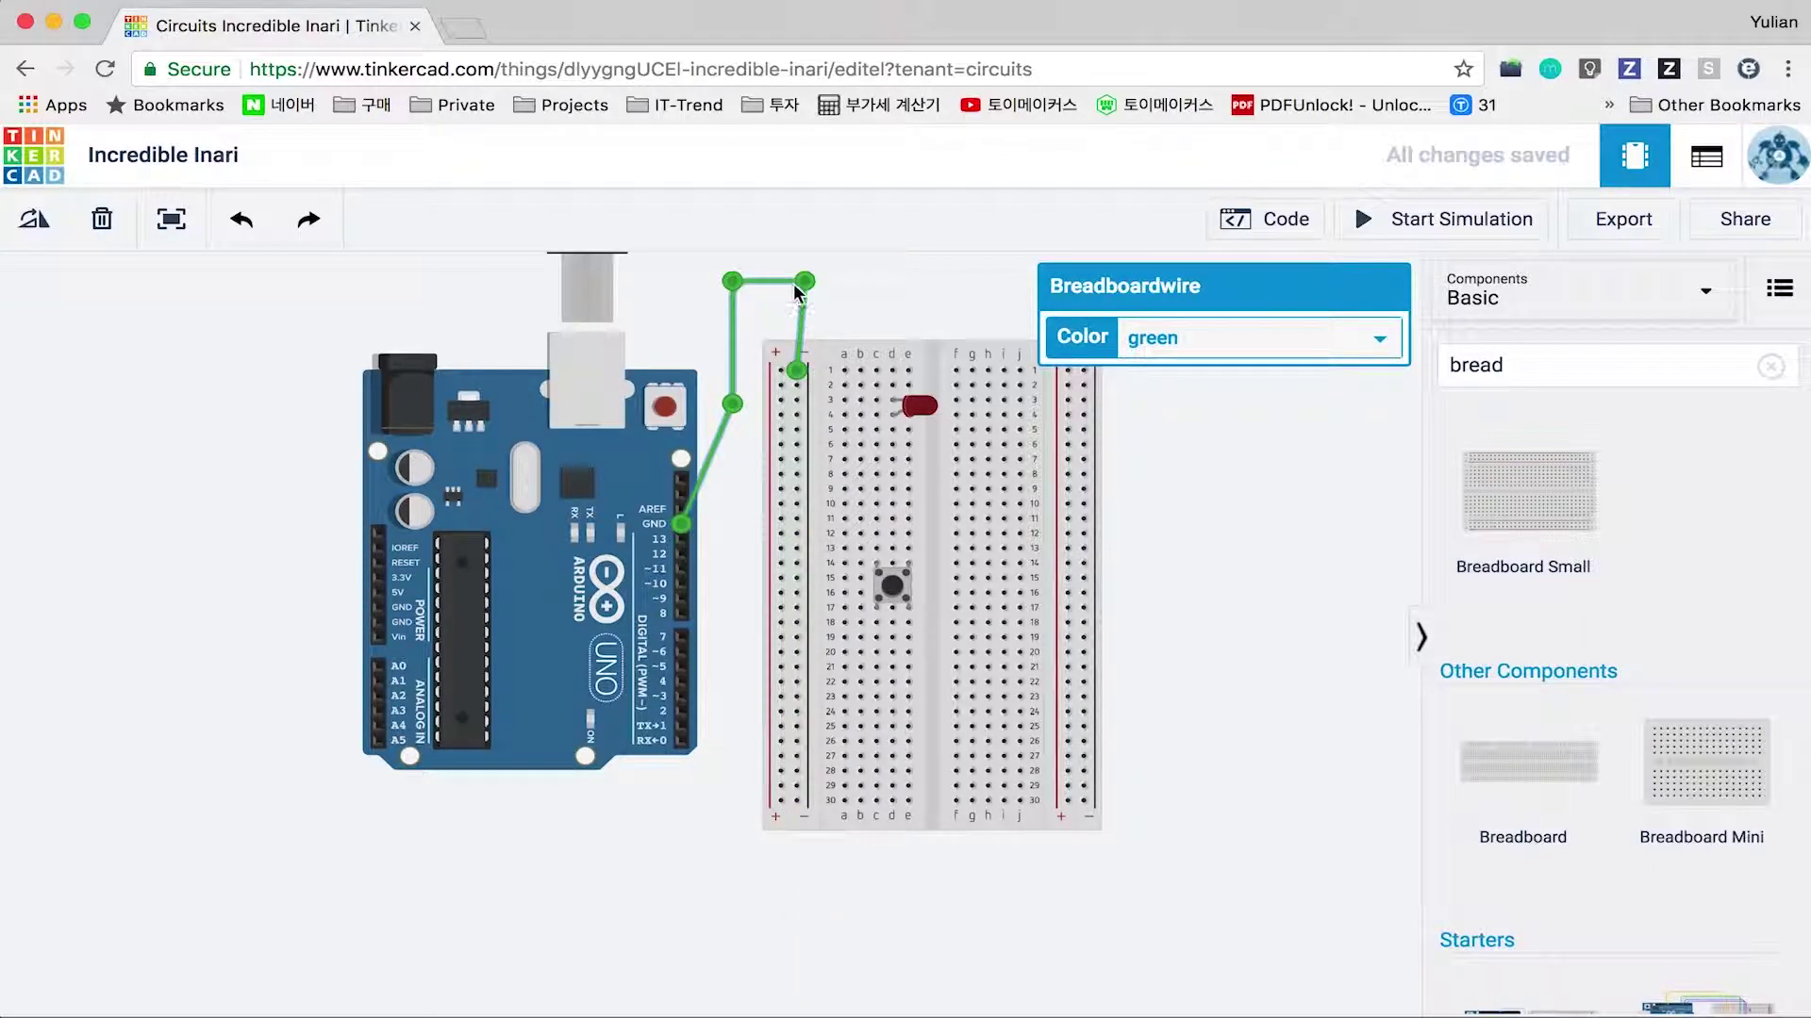
drag(805, 281, 797, 283)
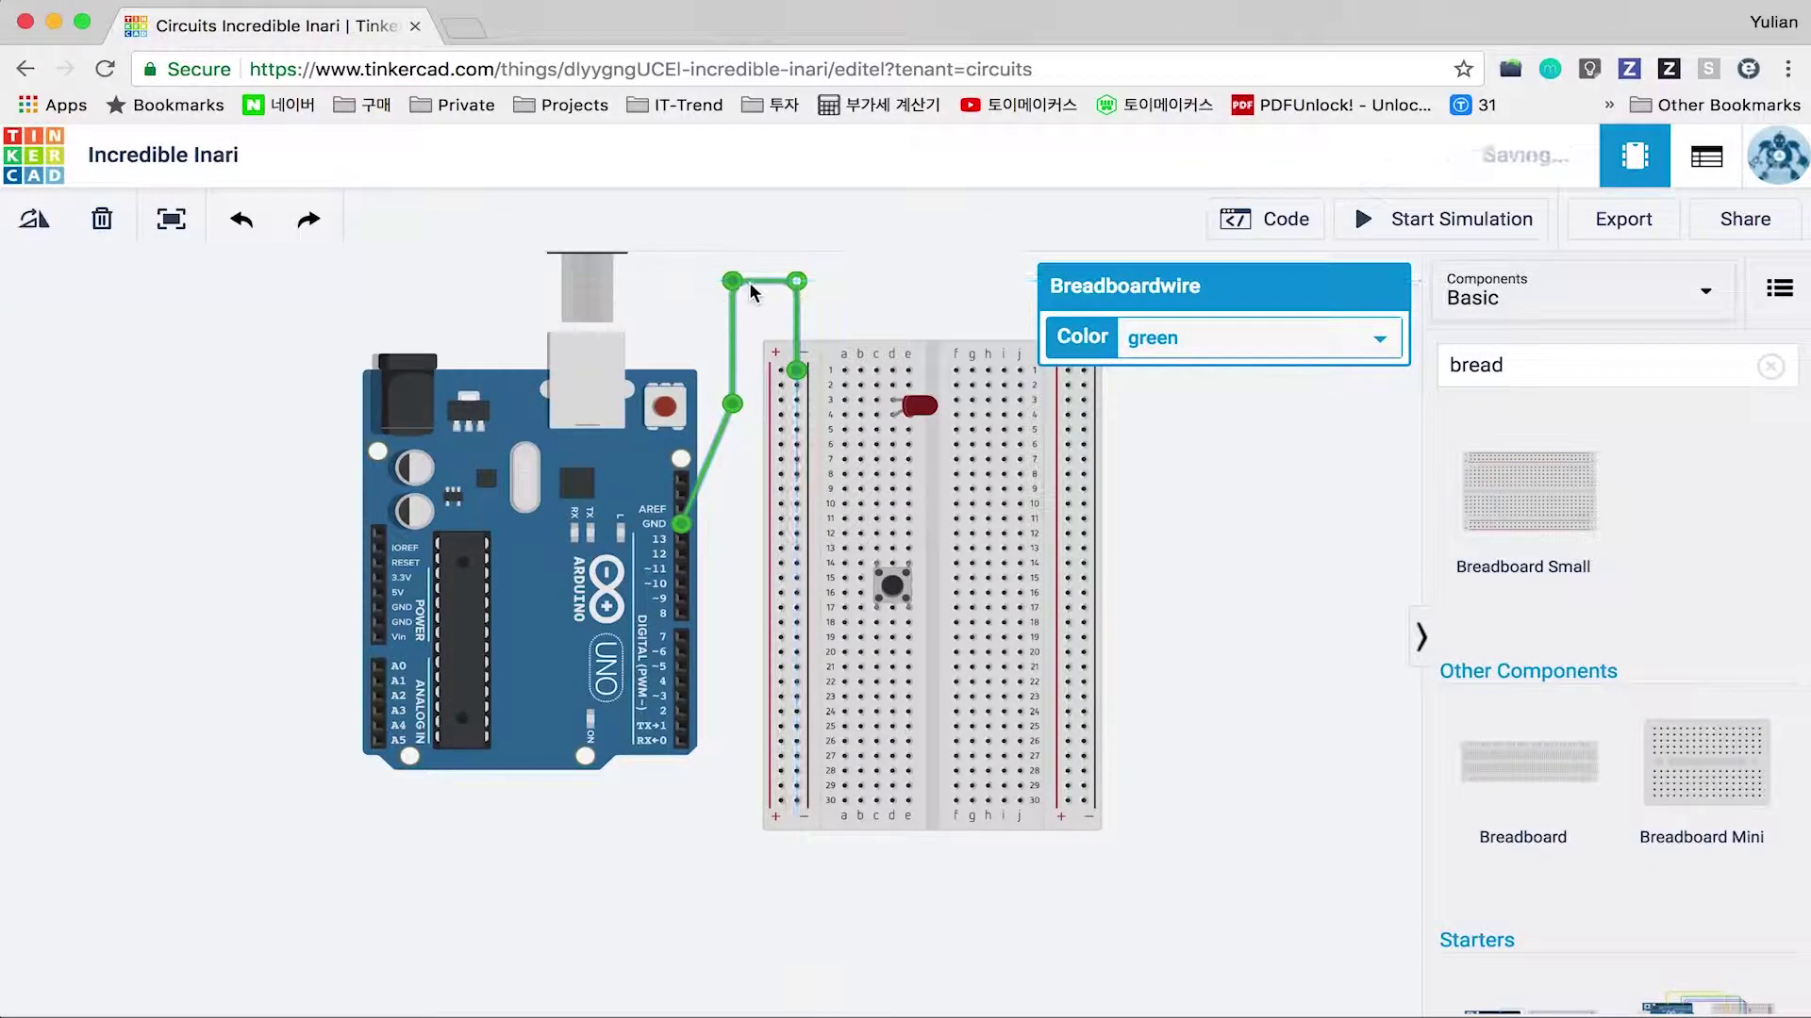
click(1178, 338)
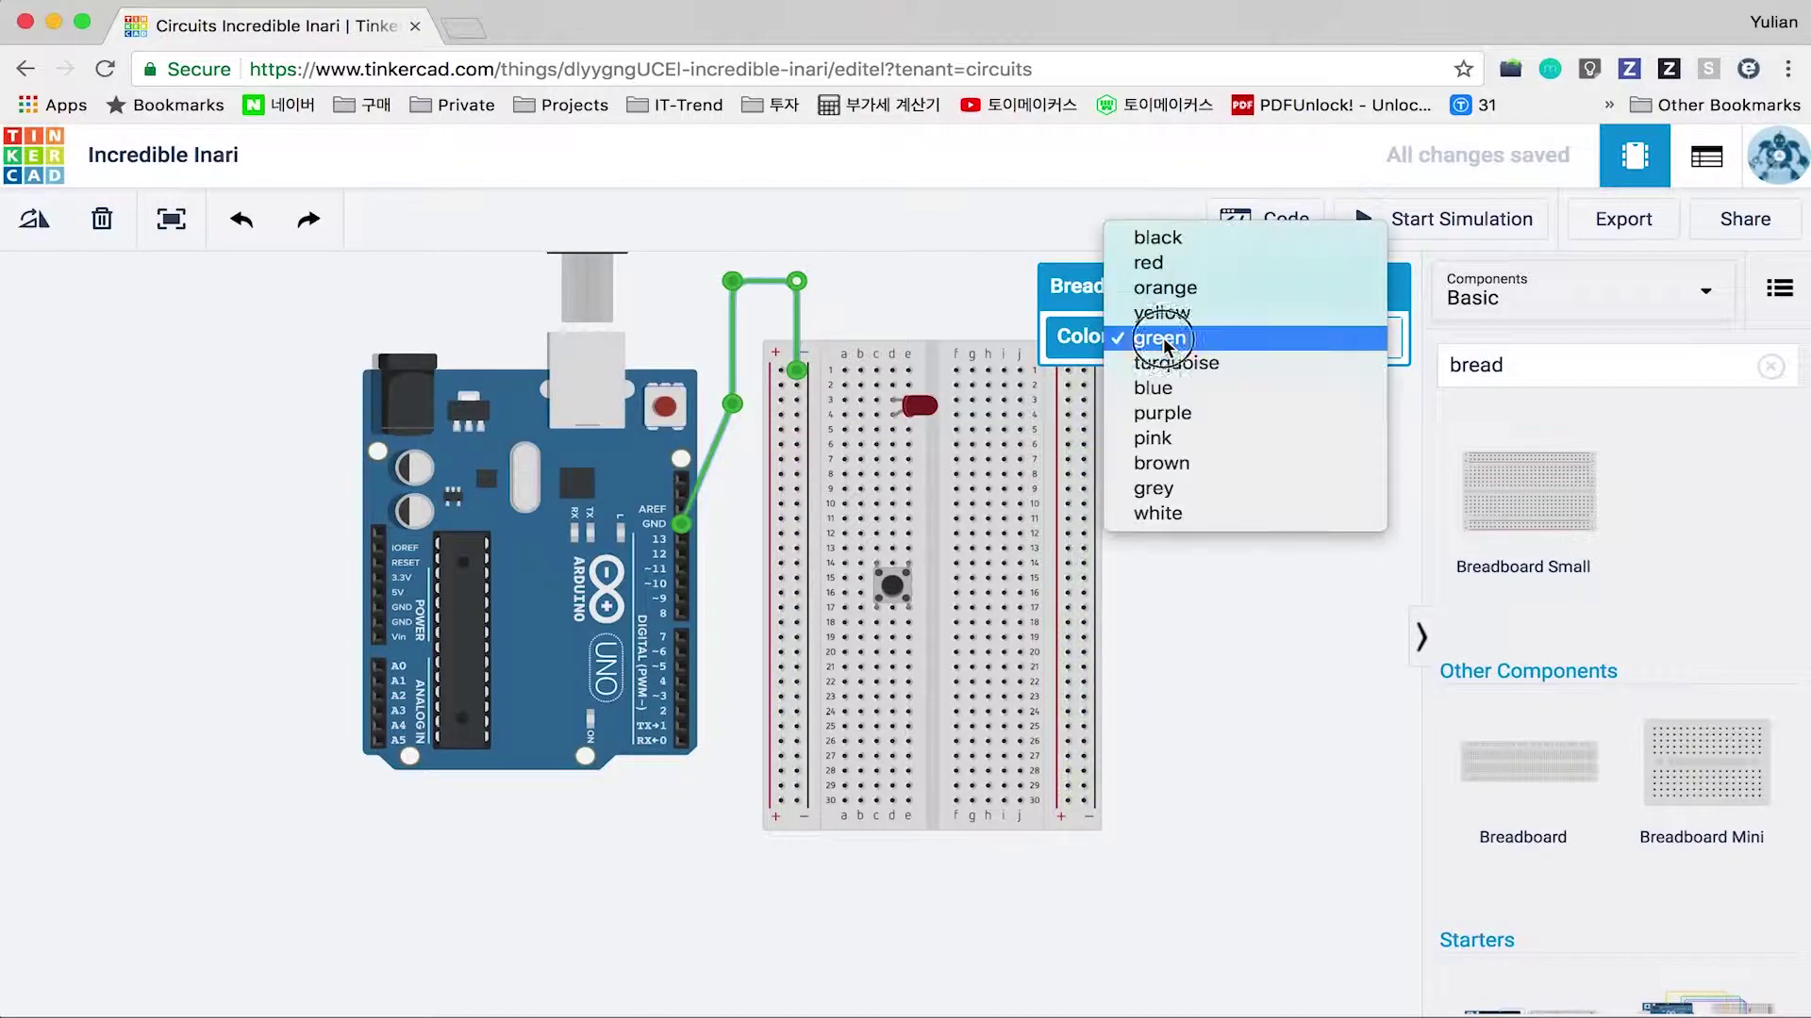
click(1198, 240)
click(919, 281)
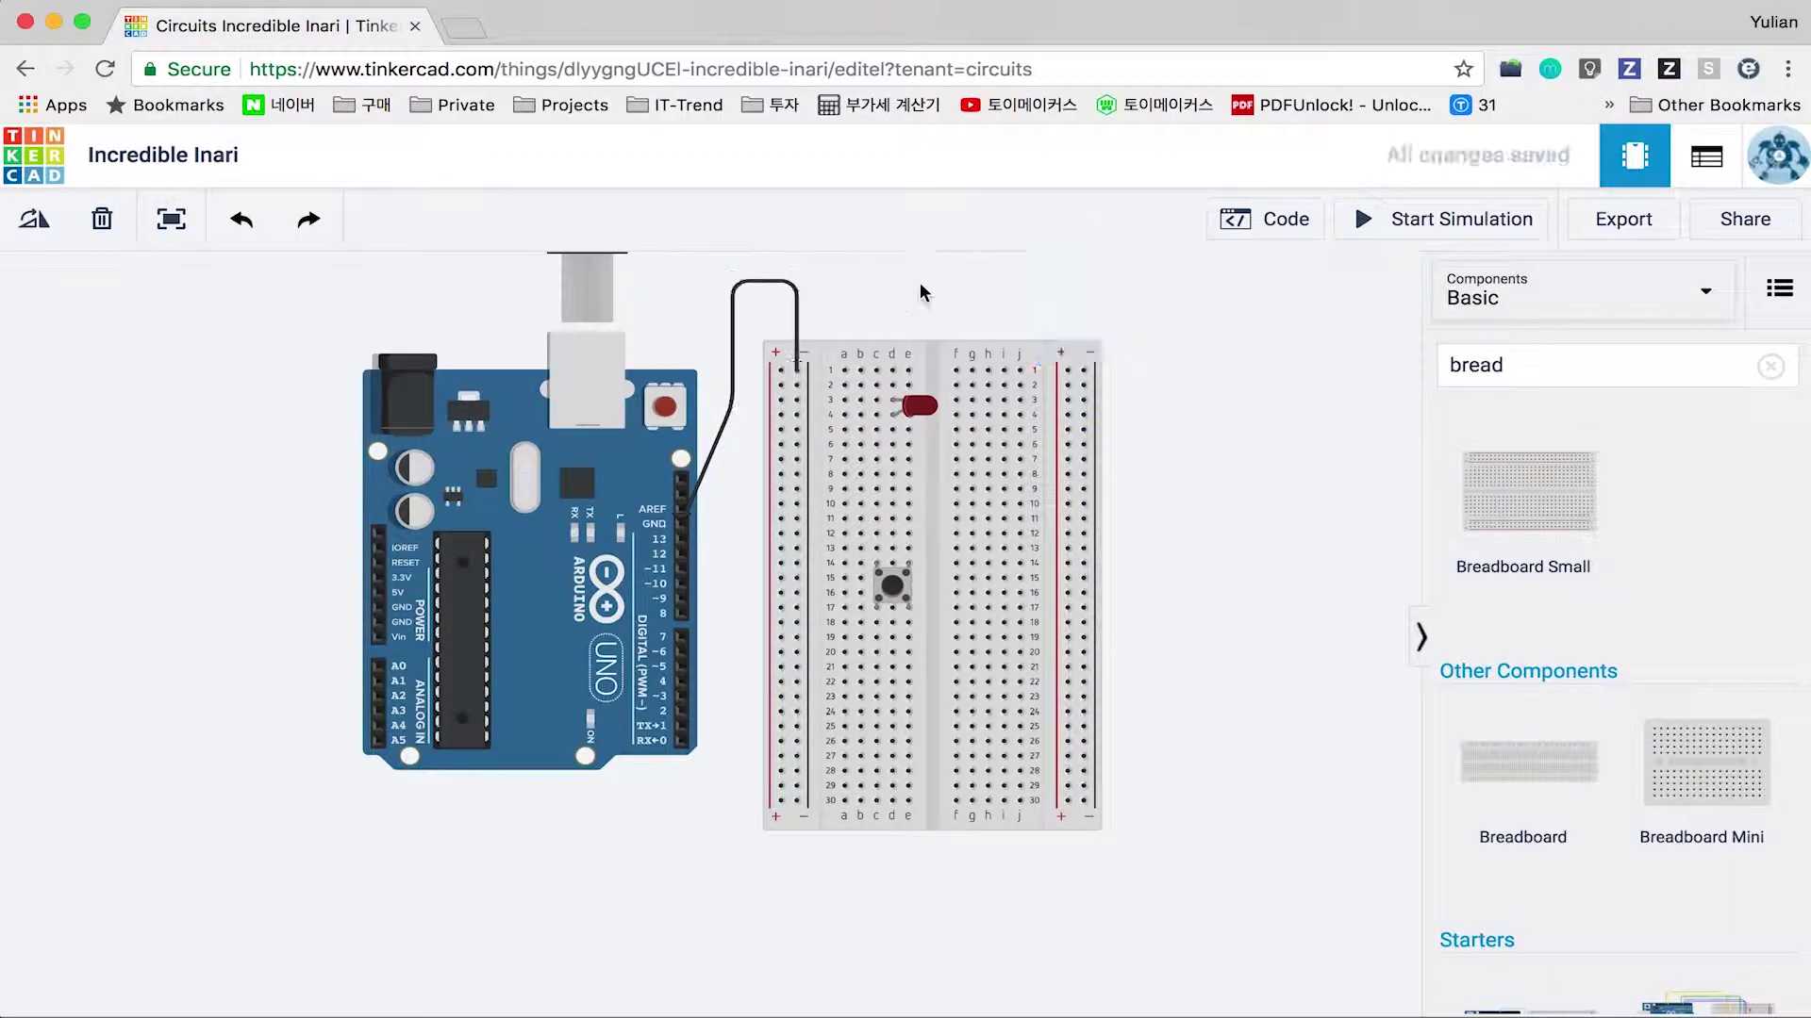
Connect the Arduino's digital pin 8 to hole a8 of the breadboard with a green wire.
click(683, 615)
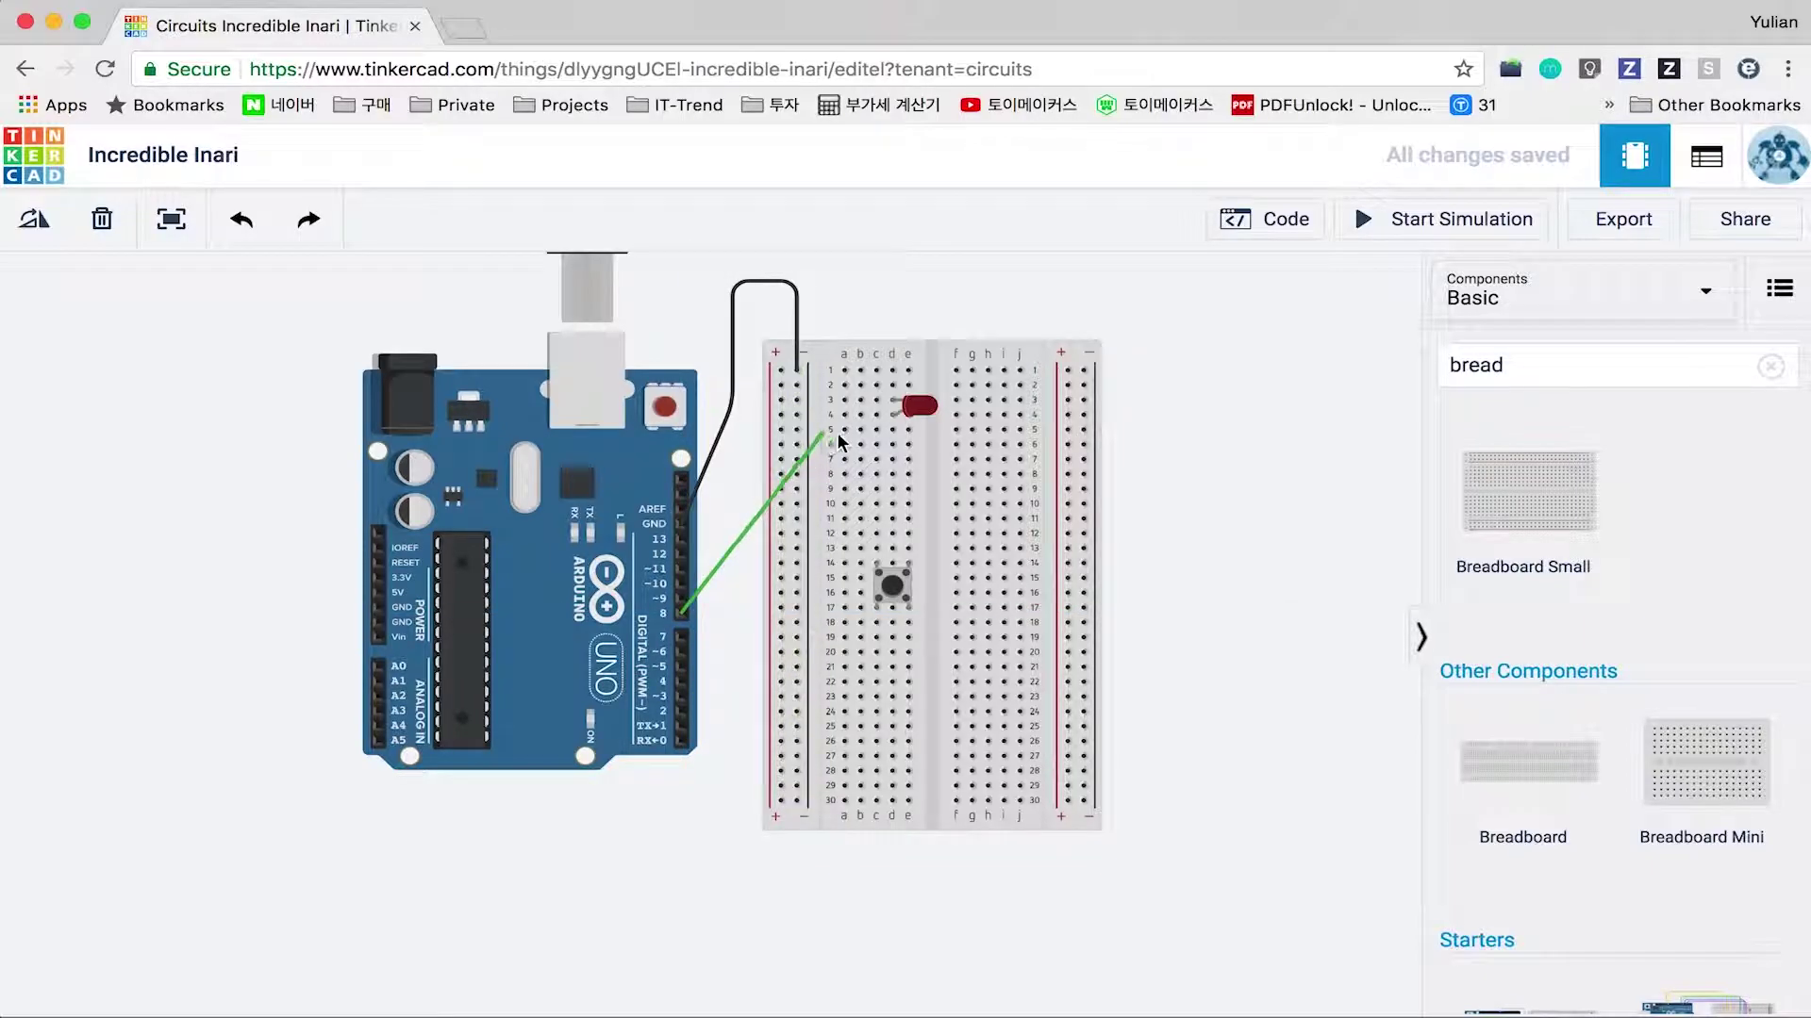
click(845, 474)
click(1198, 472)
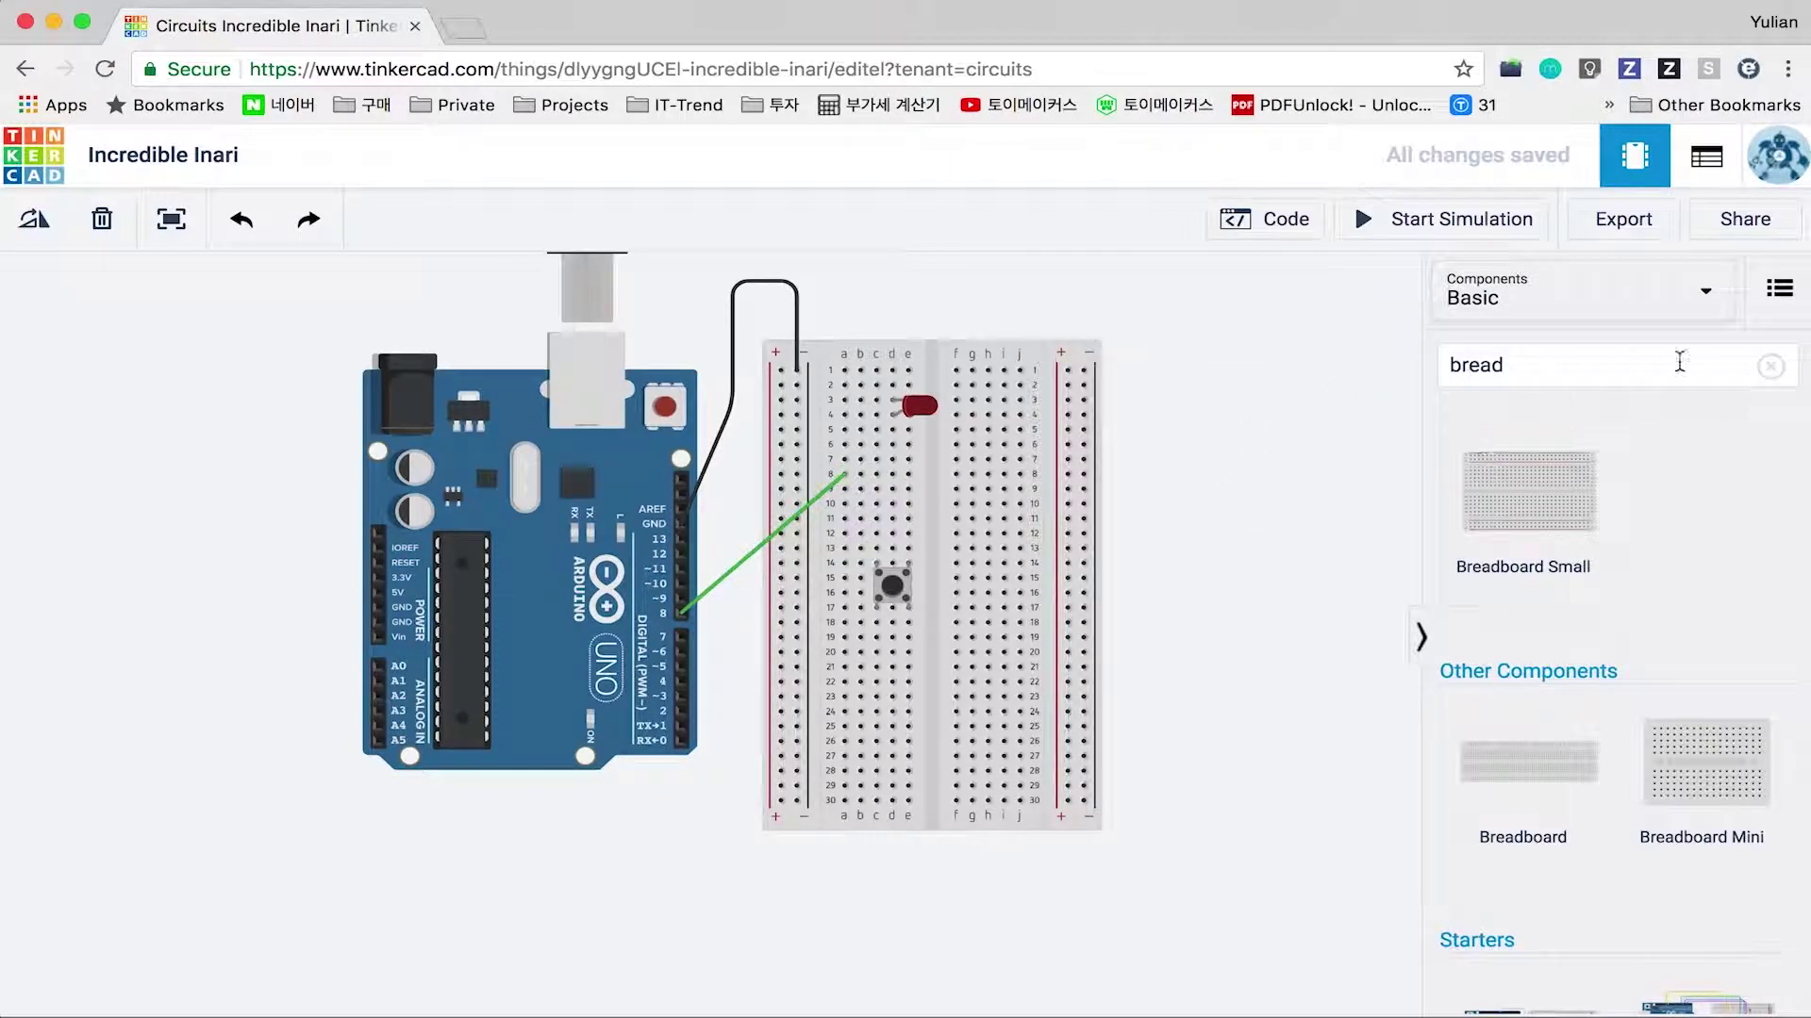
Clear the component search, place a resistor in column c between rows 4 and 8, and set its resistance to 220 Ω.
click(1771, 367)
drag(1527, 500, 879, 446)
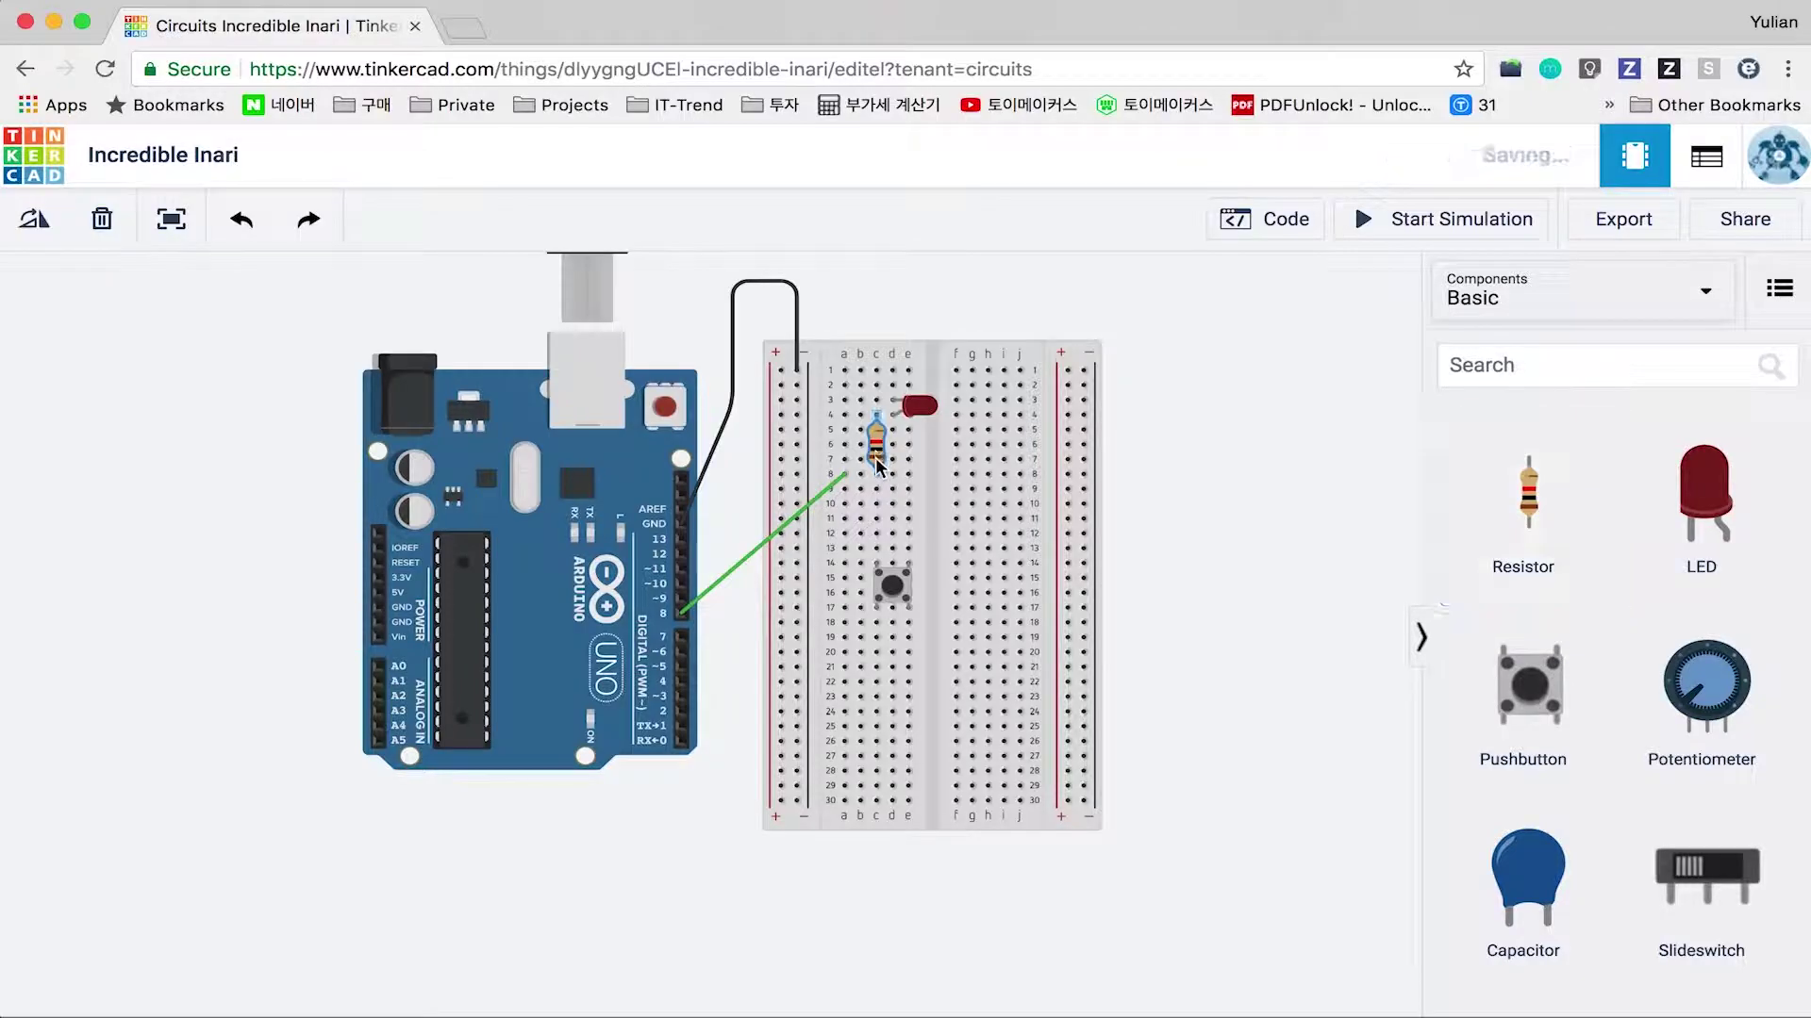
click(1233, 389)
key(BackSpace)
text(220)
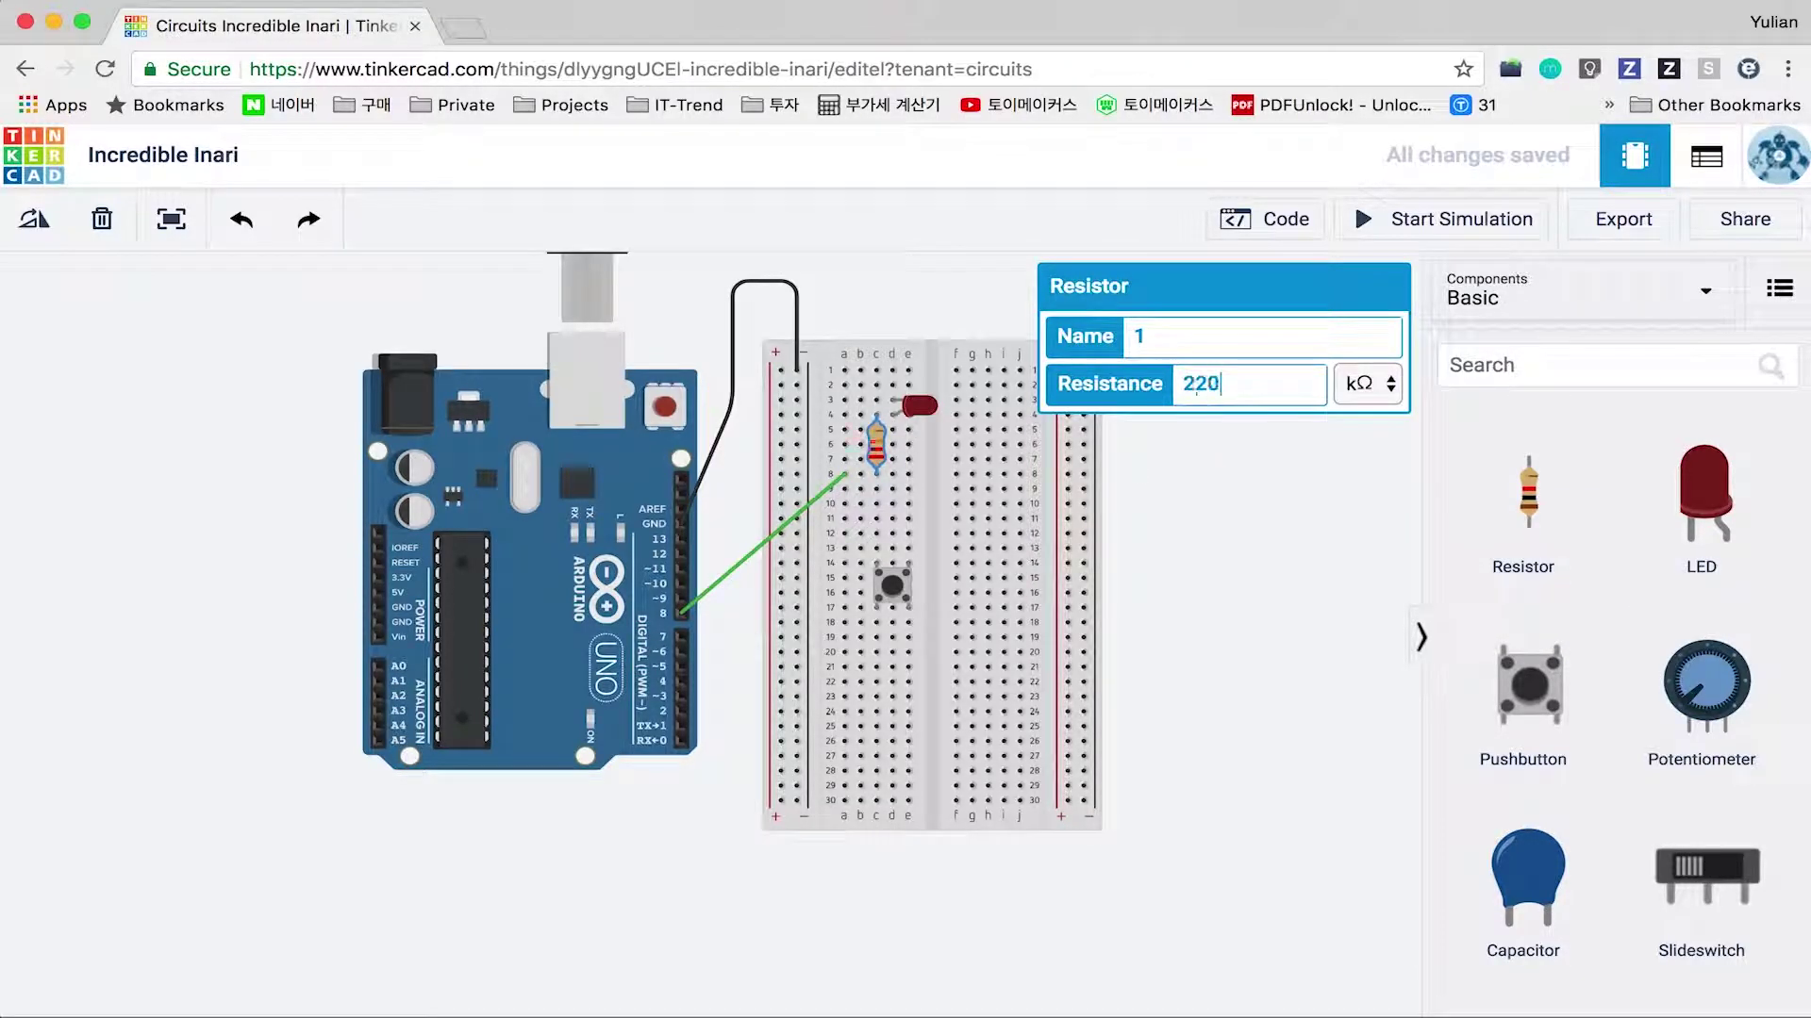
click(1384, 383)
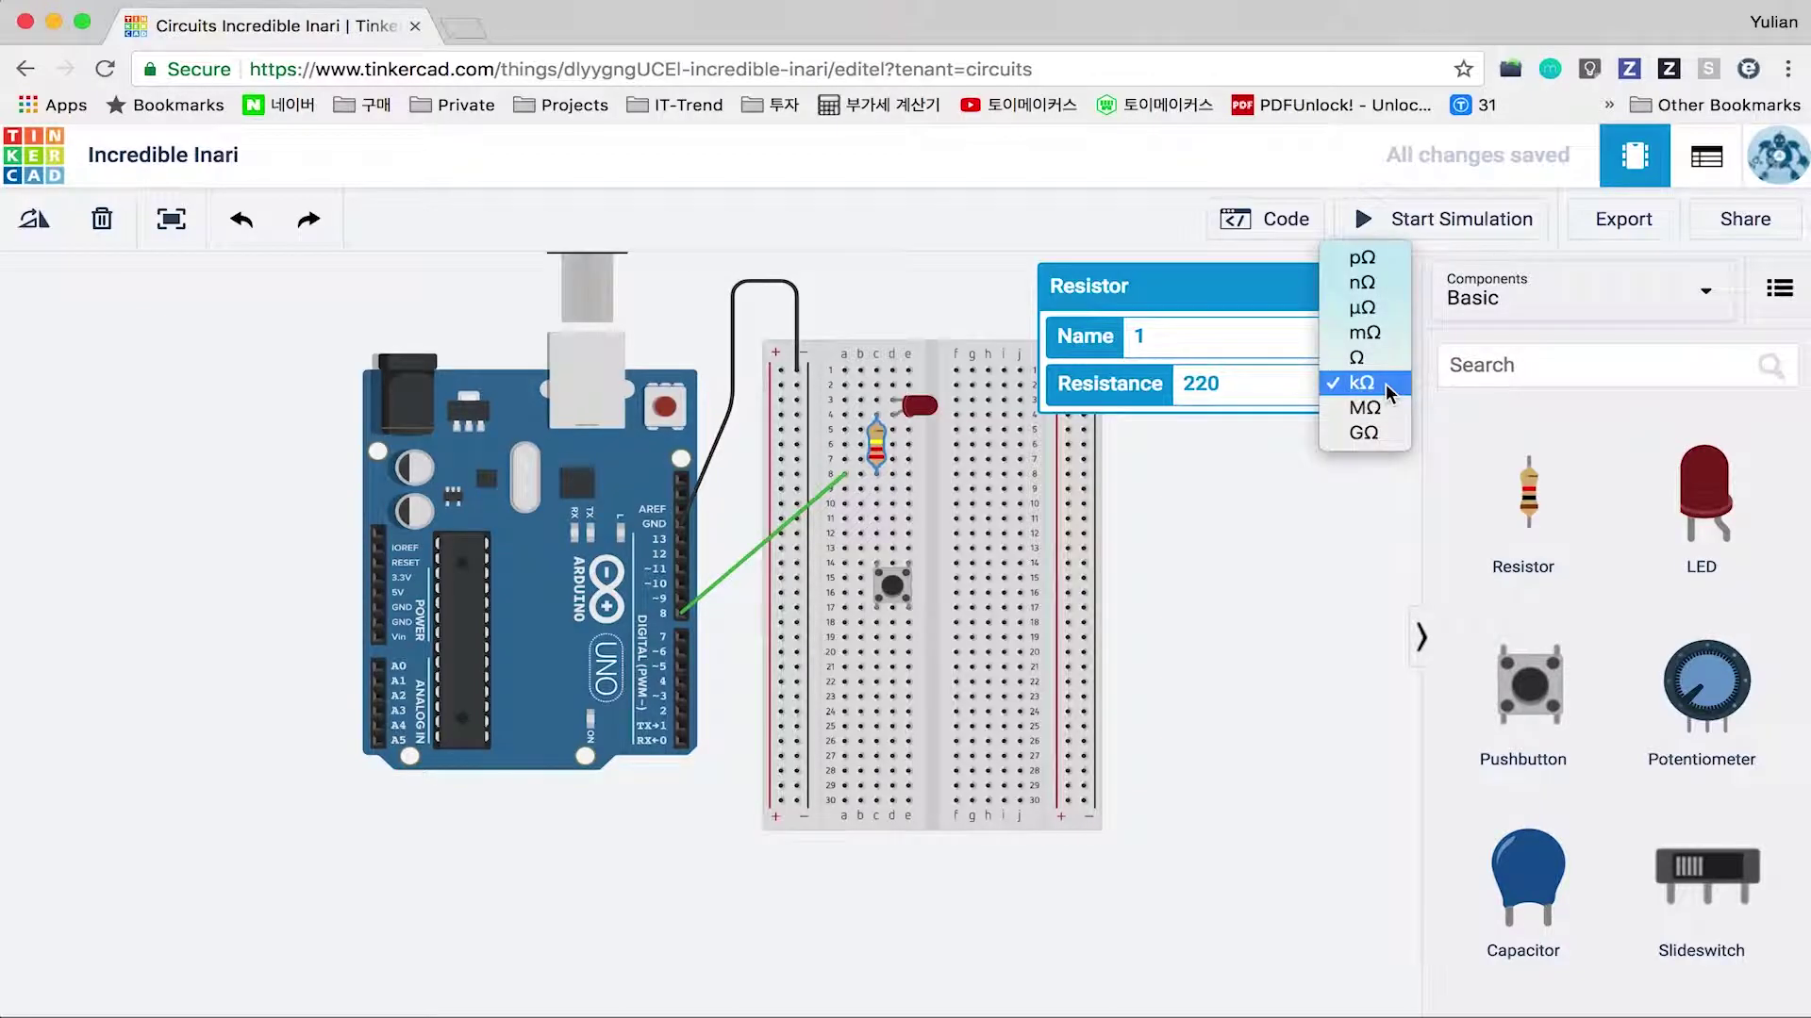
click(1381, 363)
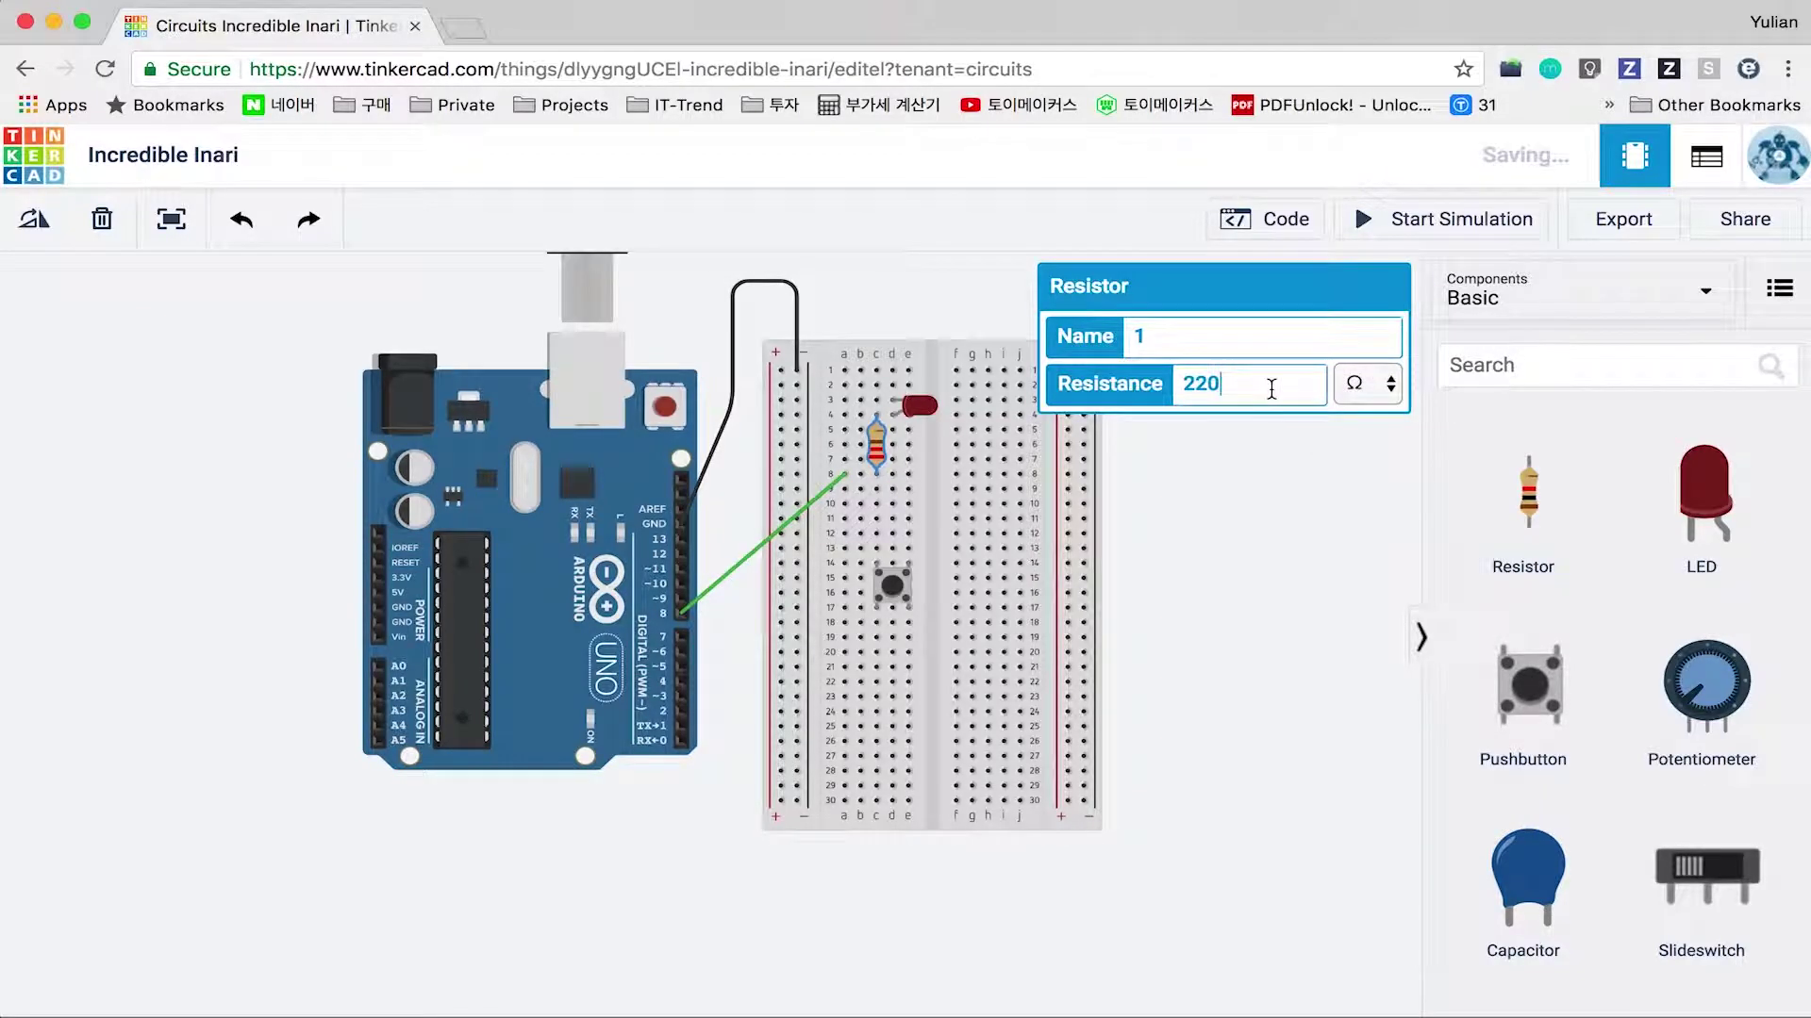
click(1245, 346)
click(1202, 462)
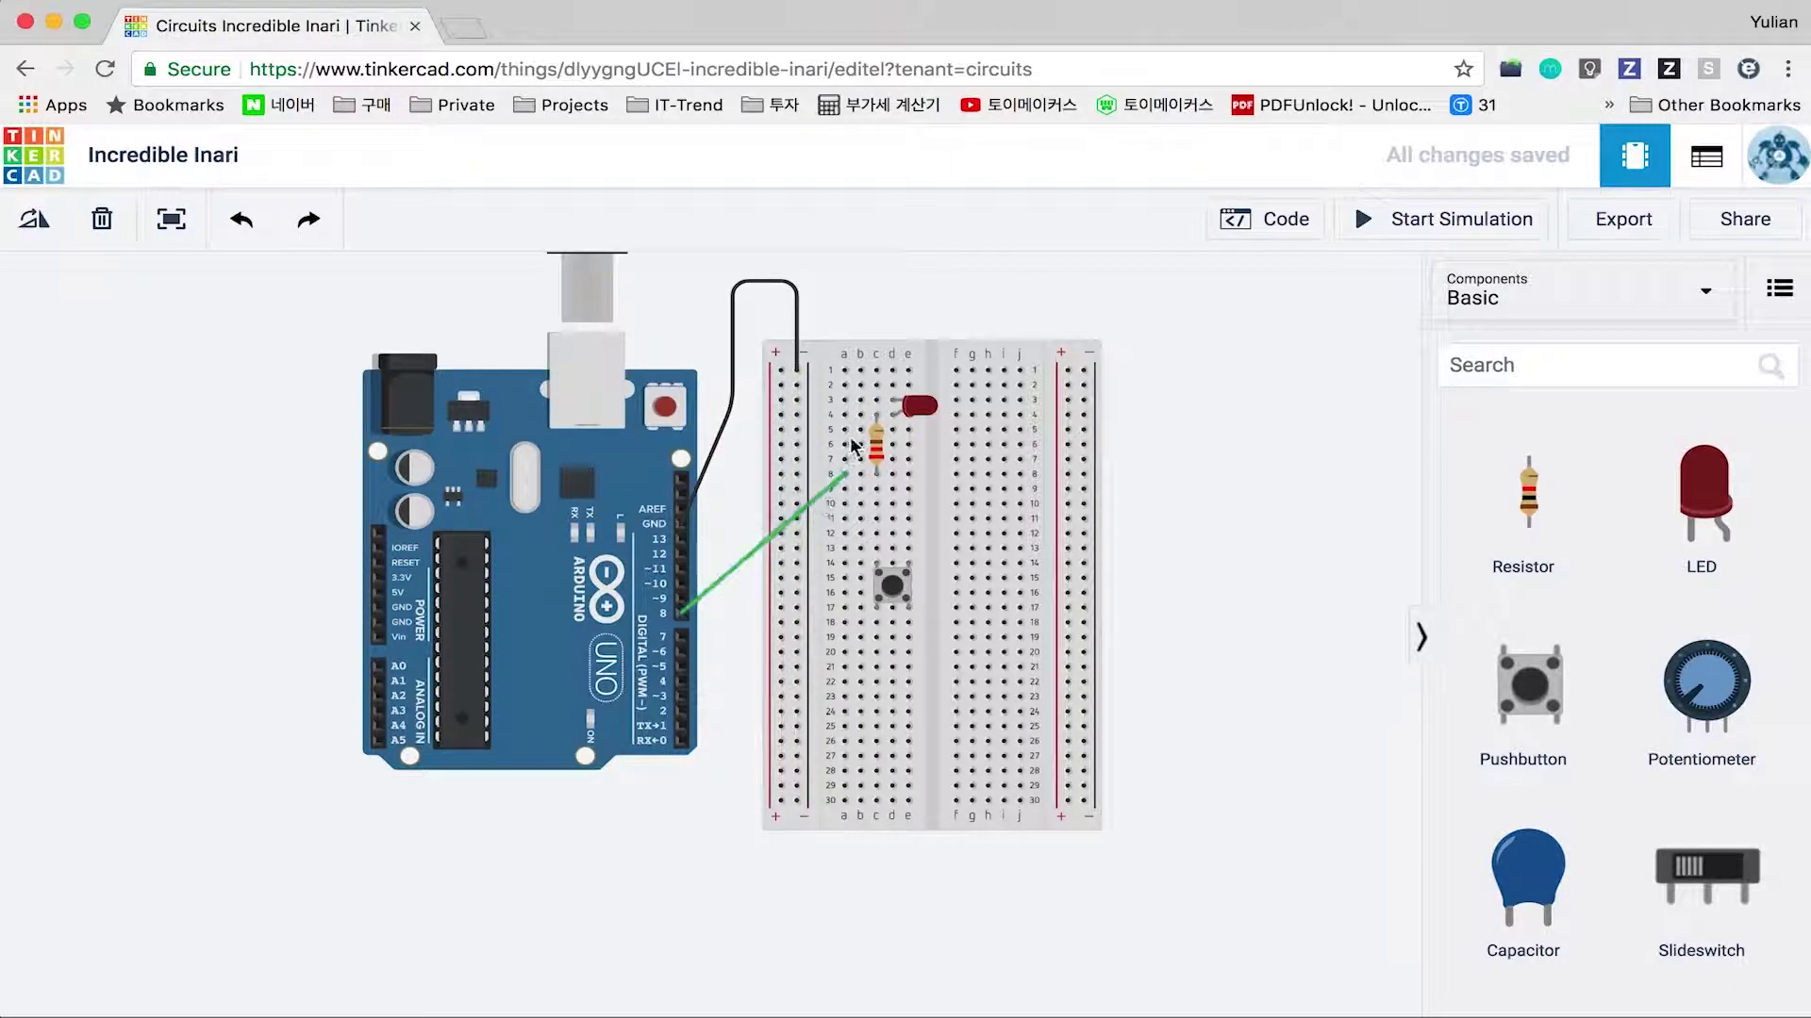
Connect hole c3 beside the LED to the breadboard's negative rail with a black wire.
click(876, 403)
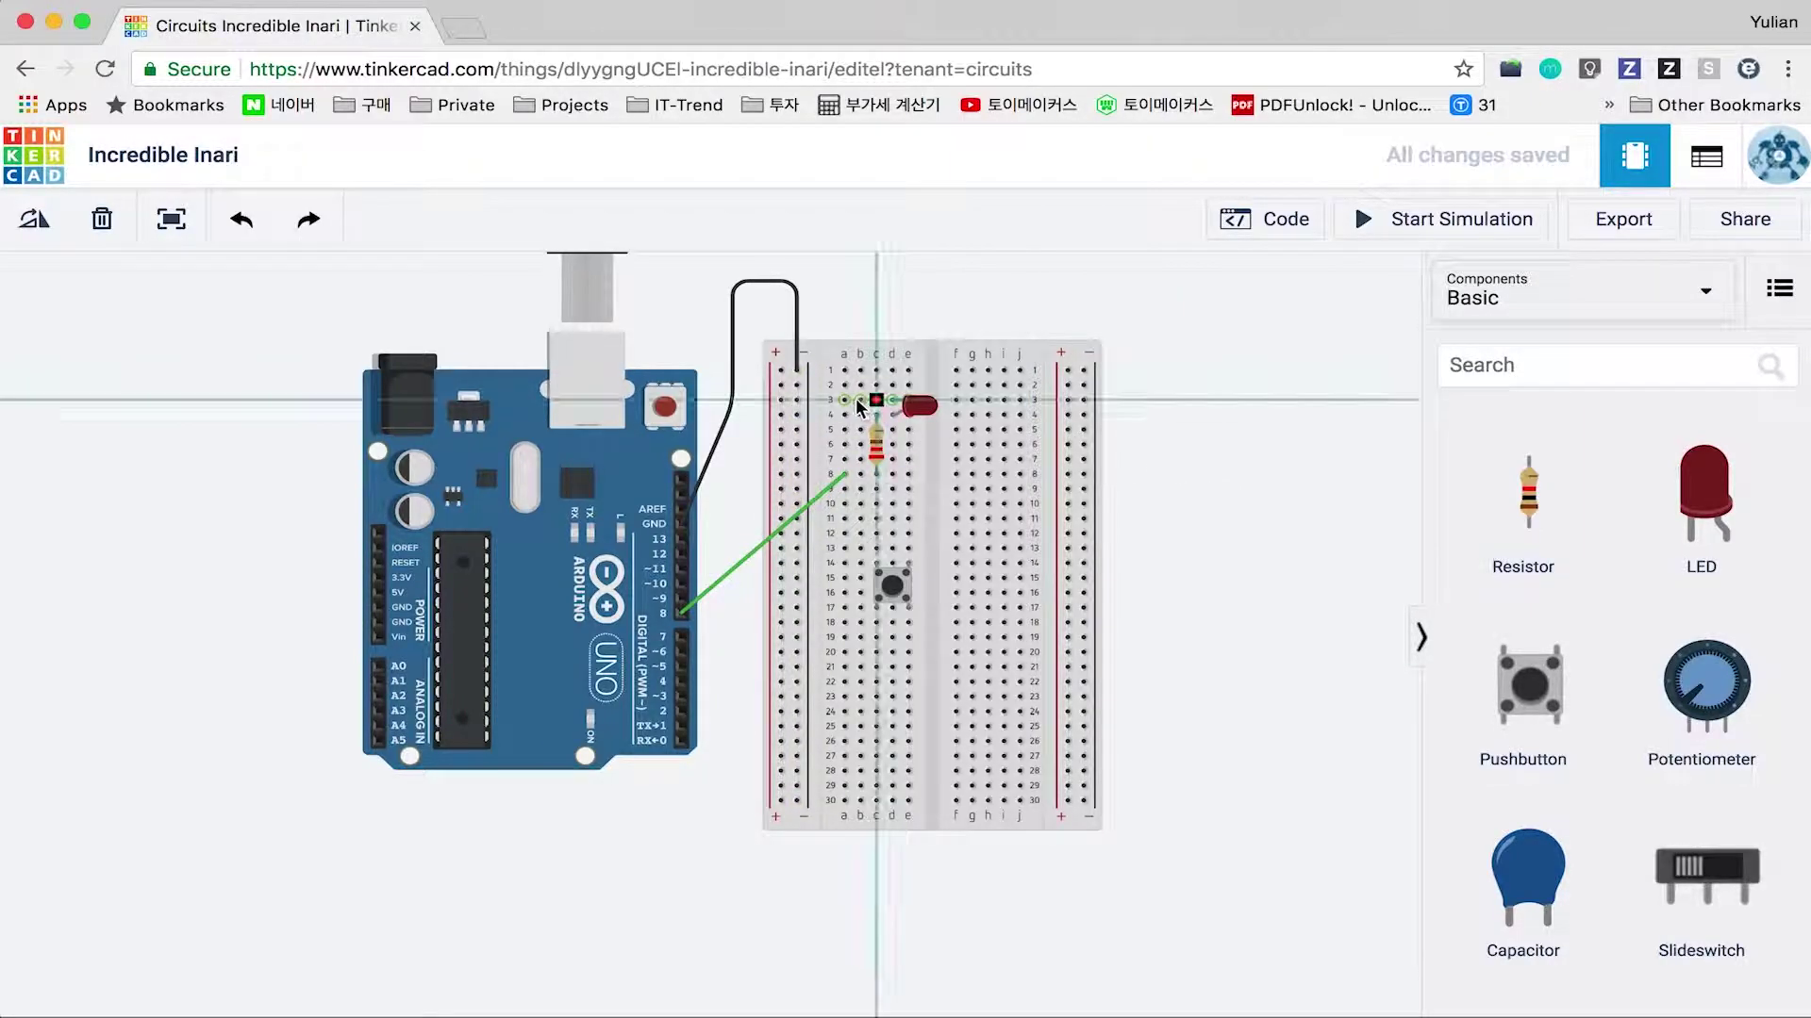
click(796, 402)
drag(681, 613, 678, 598)
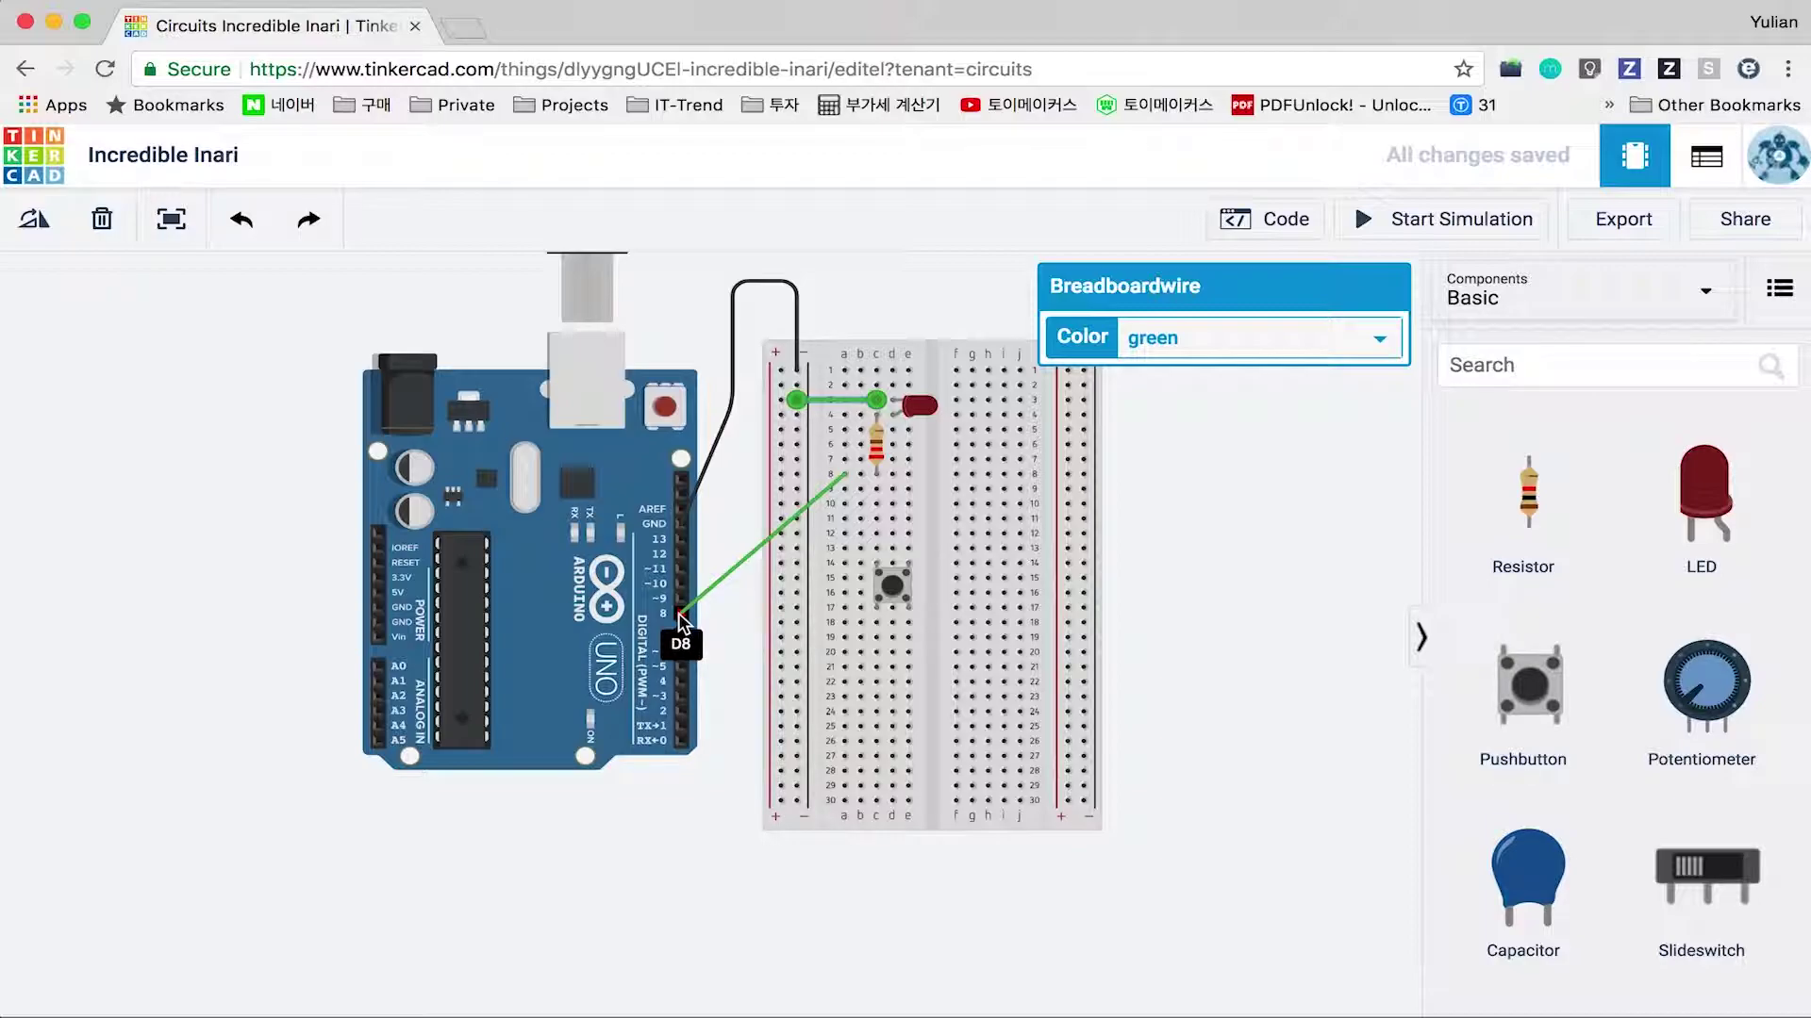
click(1185, 337)
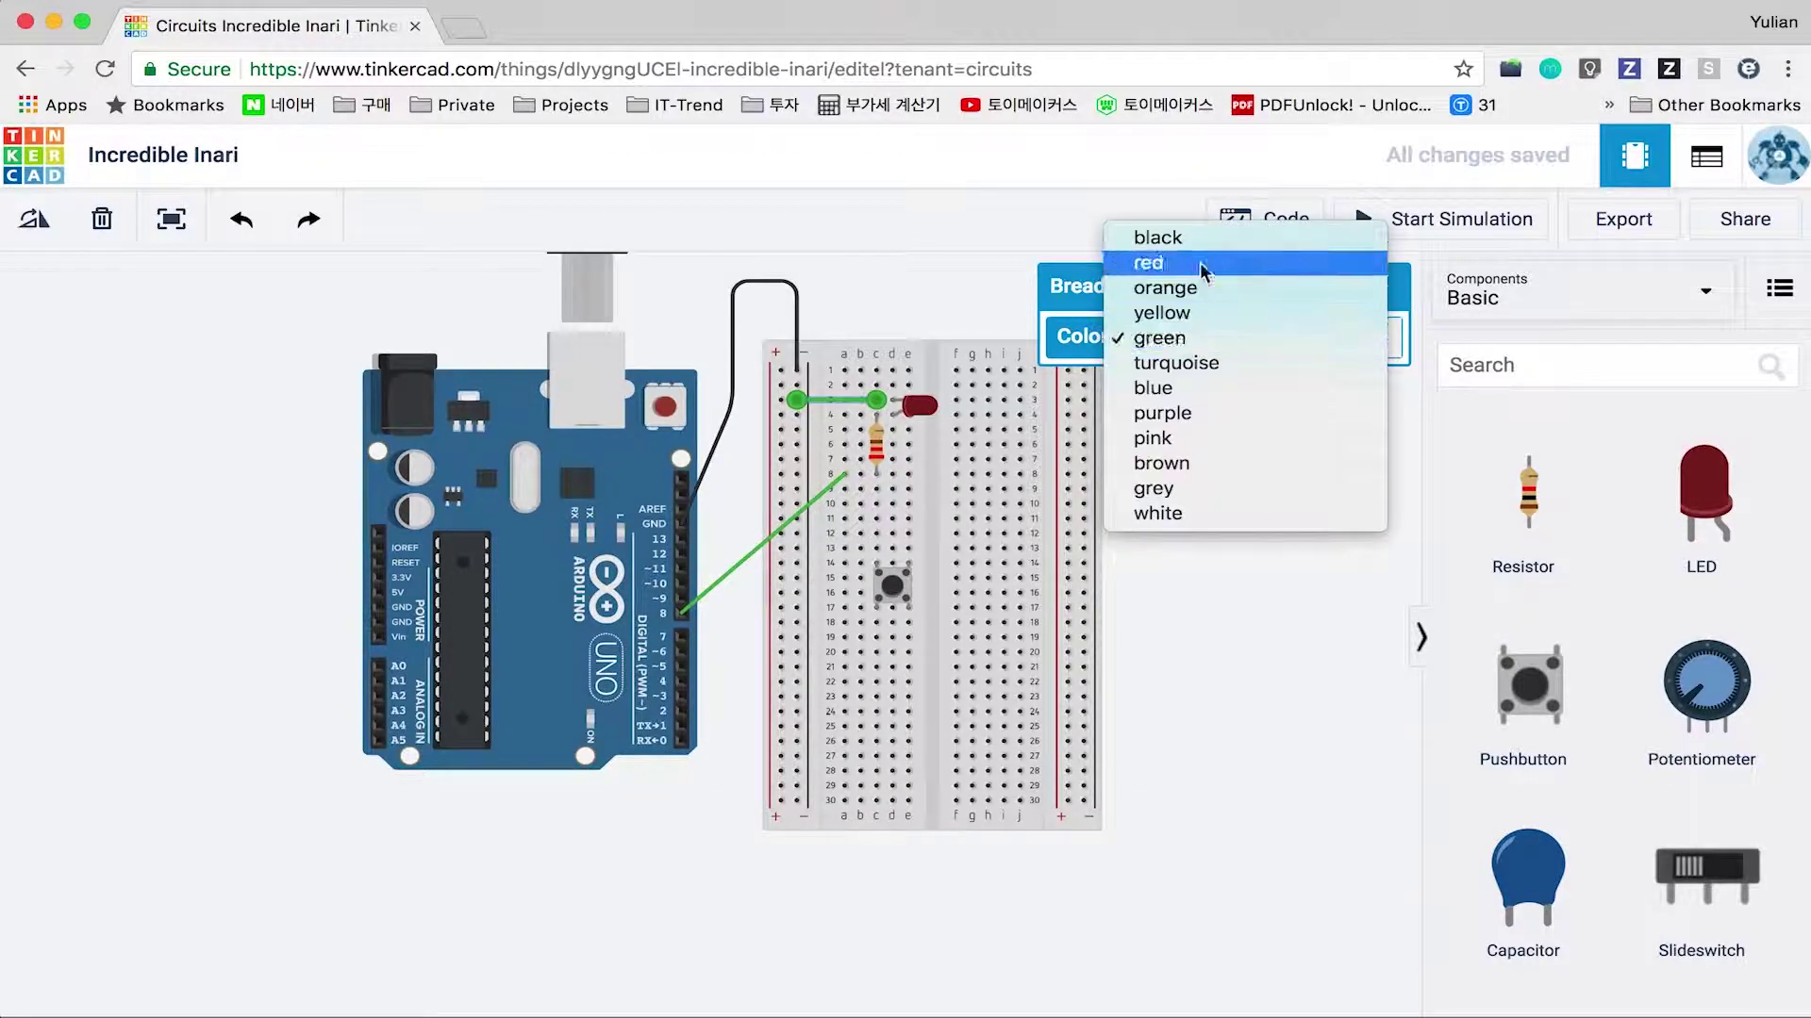
click(1213, 240)
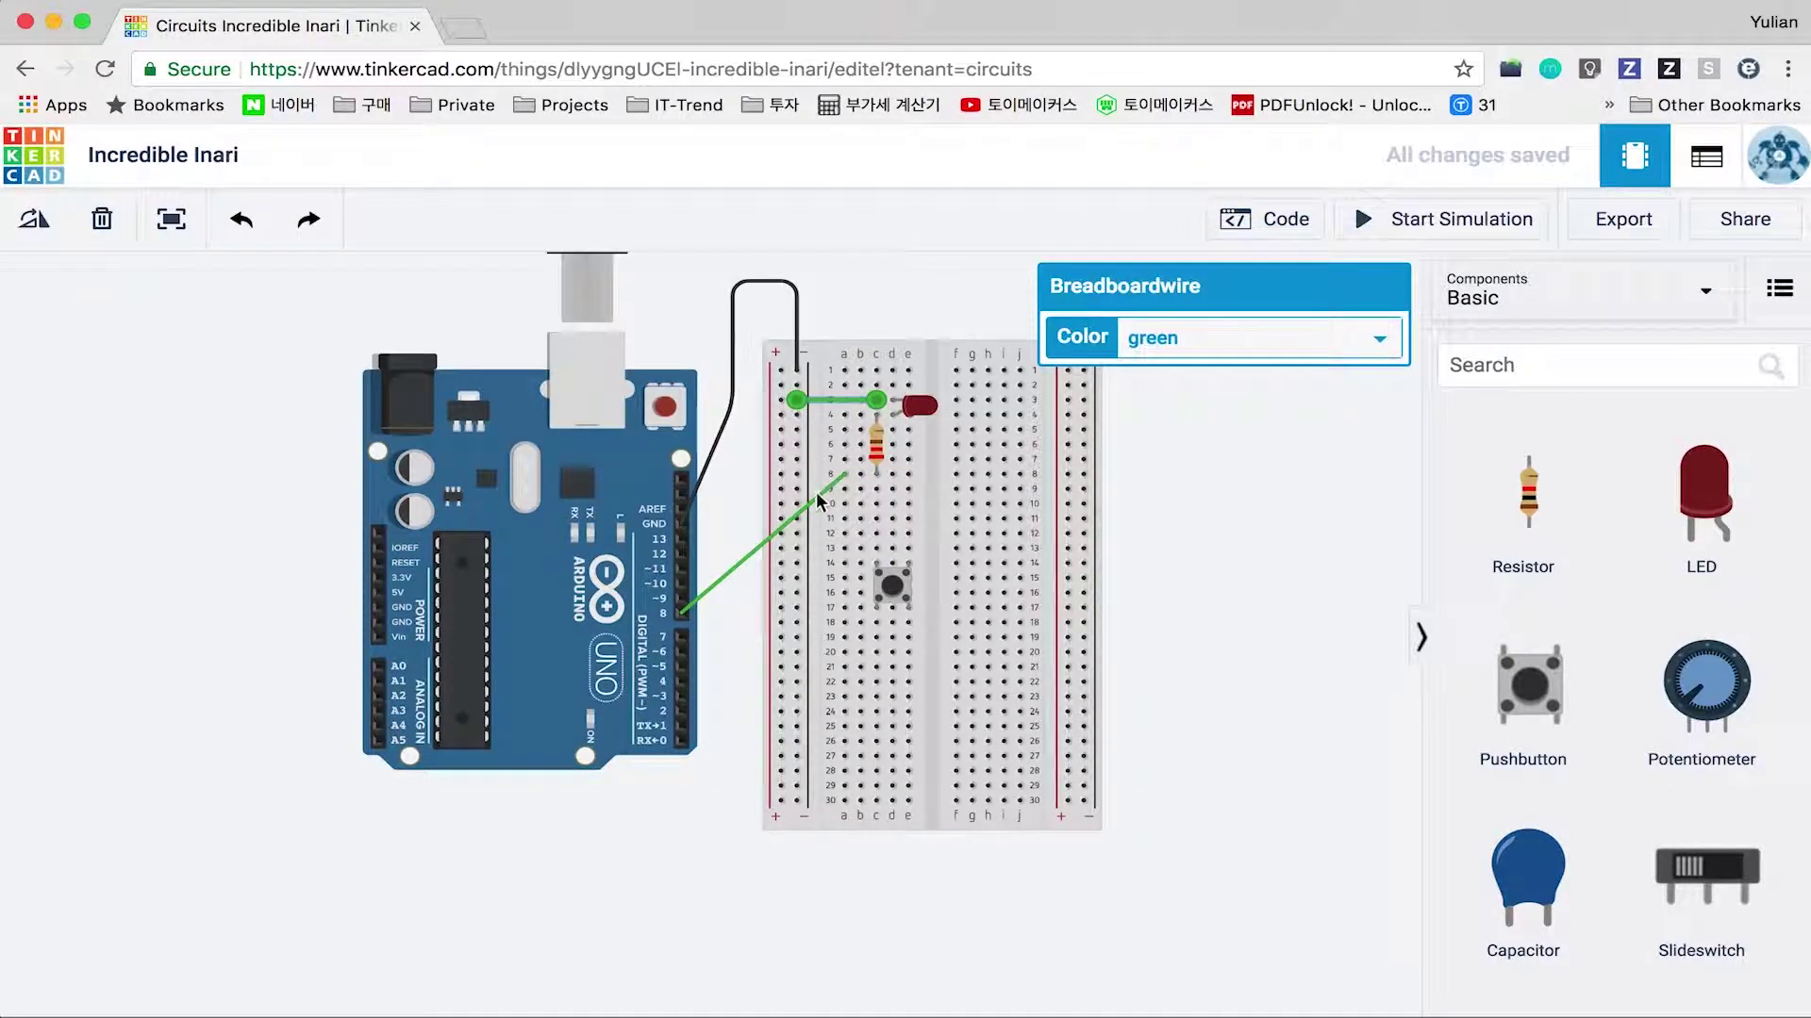
click(736, 518)
Rotate the pushbutton and place it across the breadboard's central gap at rows 20–22.
drag(896, 594, 897, 618)
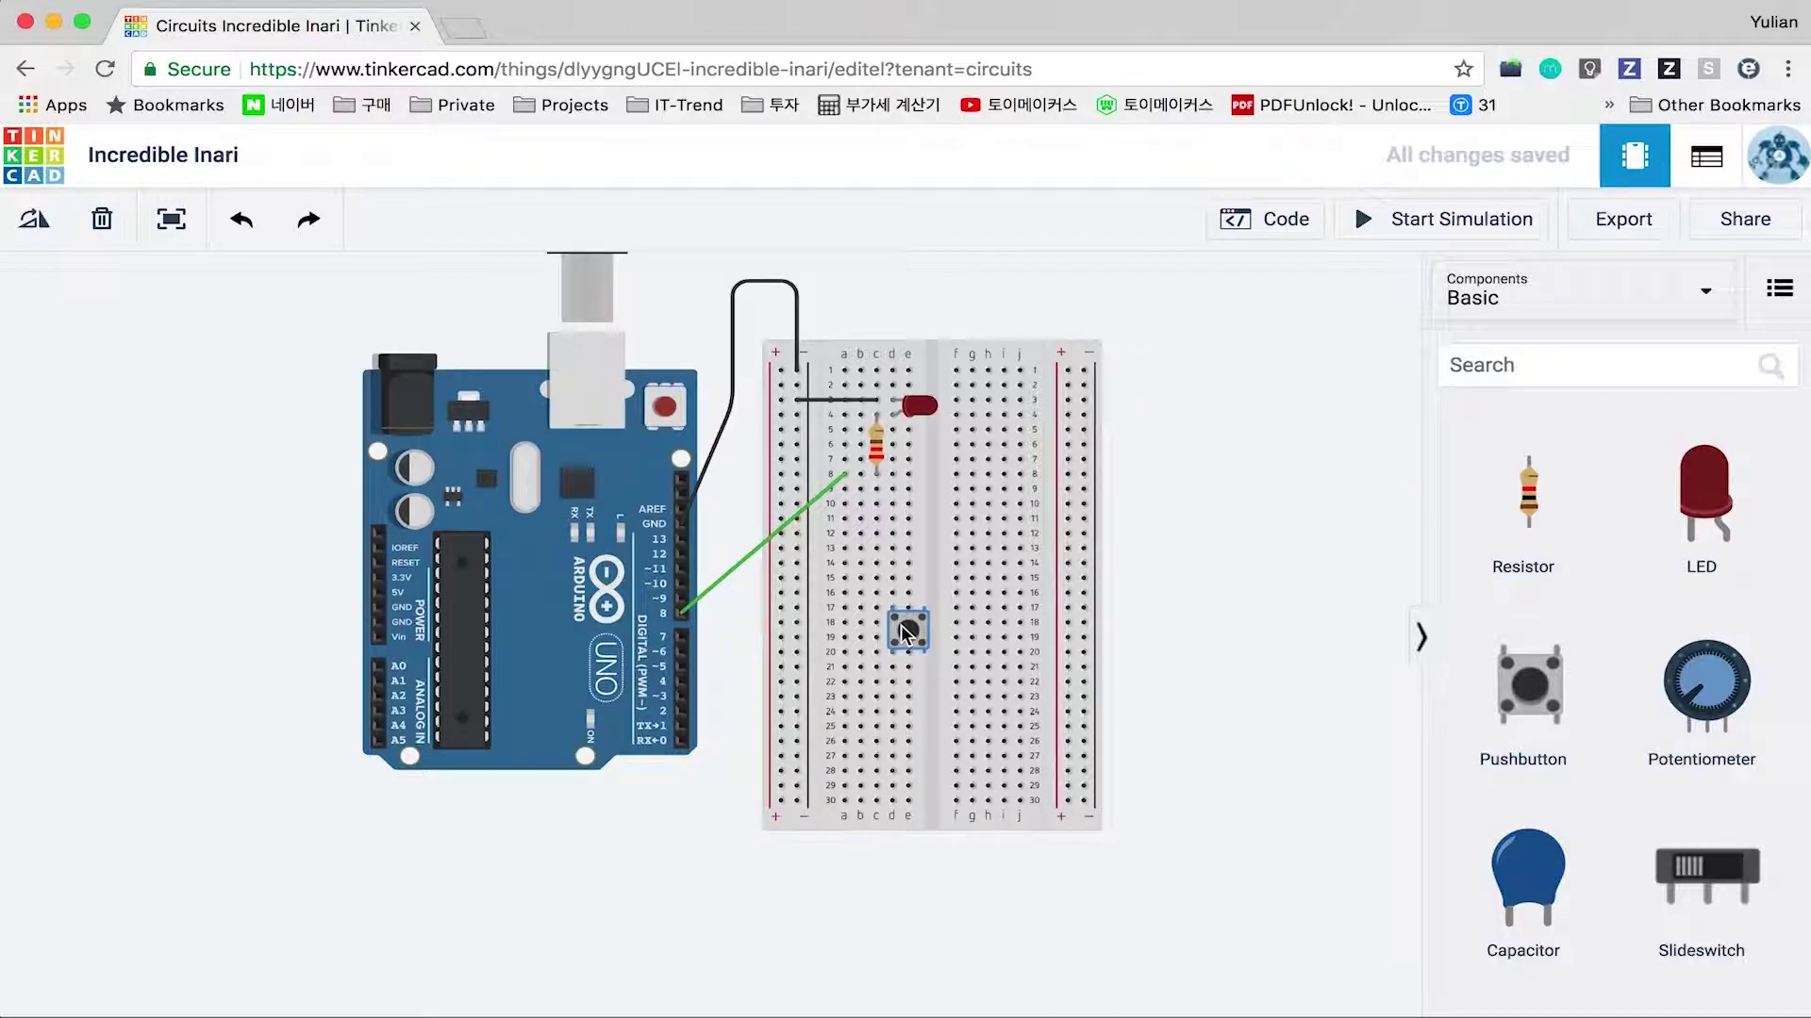
mouse_move(916, 632)
mouse_down()
mouse_move(873, 613)
mouse_move(905, 613)
mouse_up()
click(48, 226)
click(47, 226)
click(48, 227)
mouse_move(907, 615)
mouse_down()
mouse_move(928, 621)
mouse_move(928, 594)
mouse_move(931, 642)
mouse_up()
click(1131, 627)
drag(930, 639, 930, 666)
Connect the Arduino's 5V pin to hole c20 in the pushbutton's upper row with a wire.
click(379, 590)
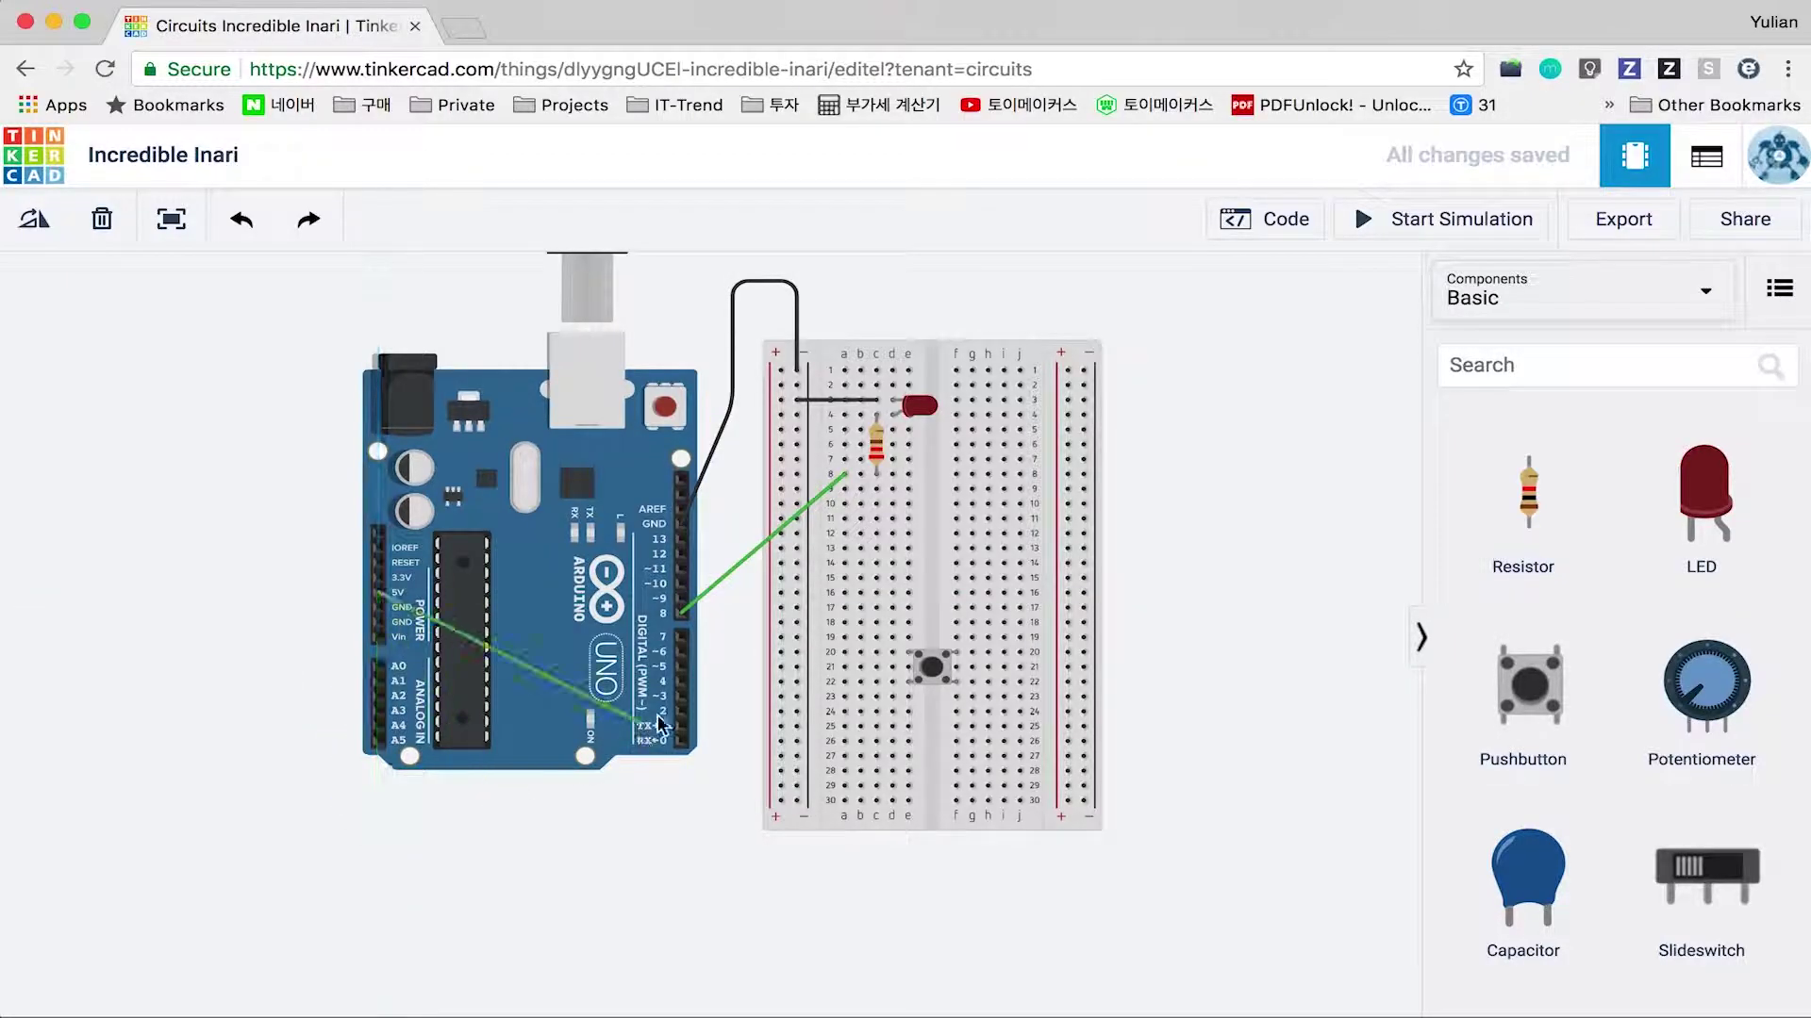
click(877, 653)
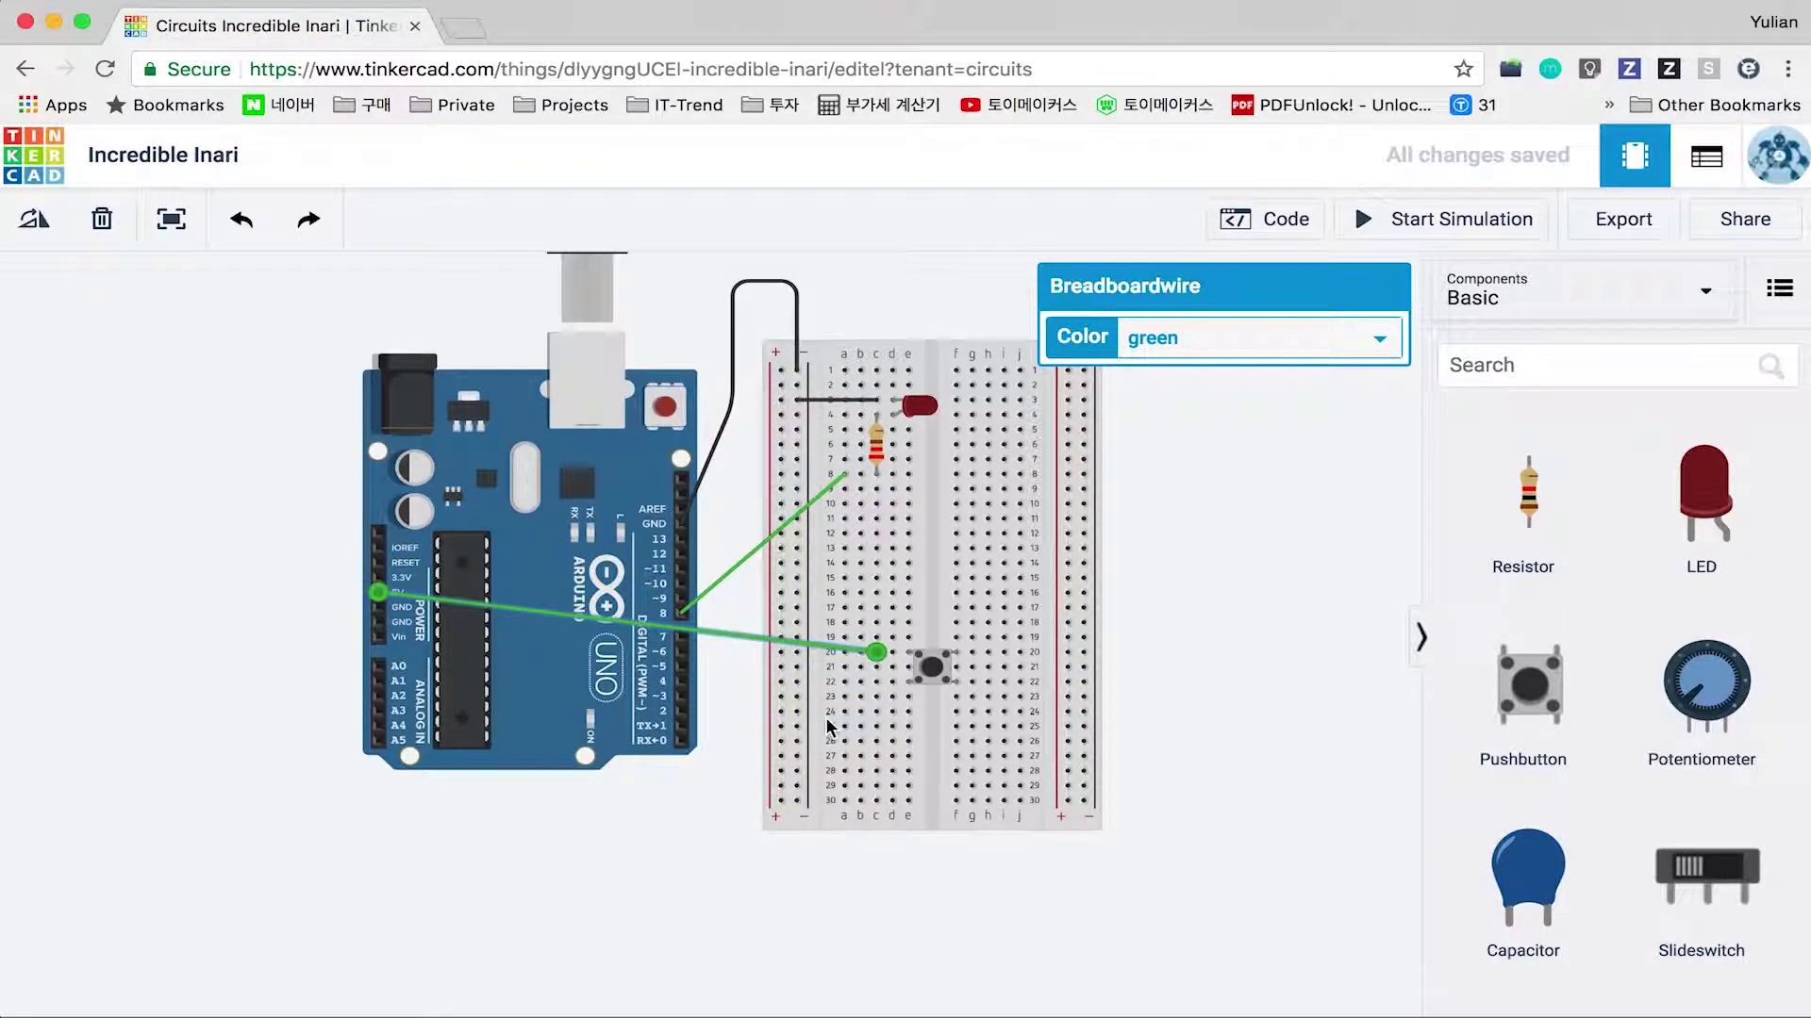
click(877, 683)
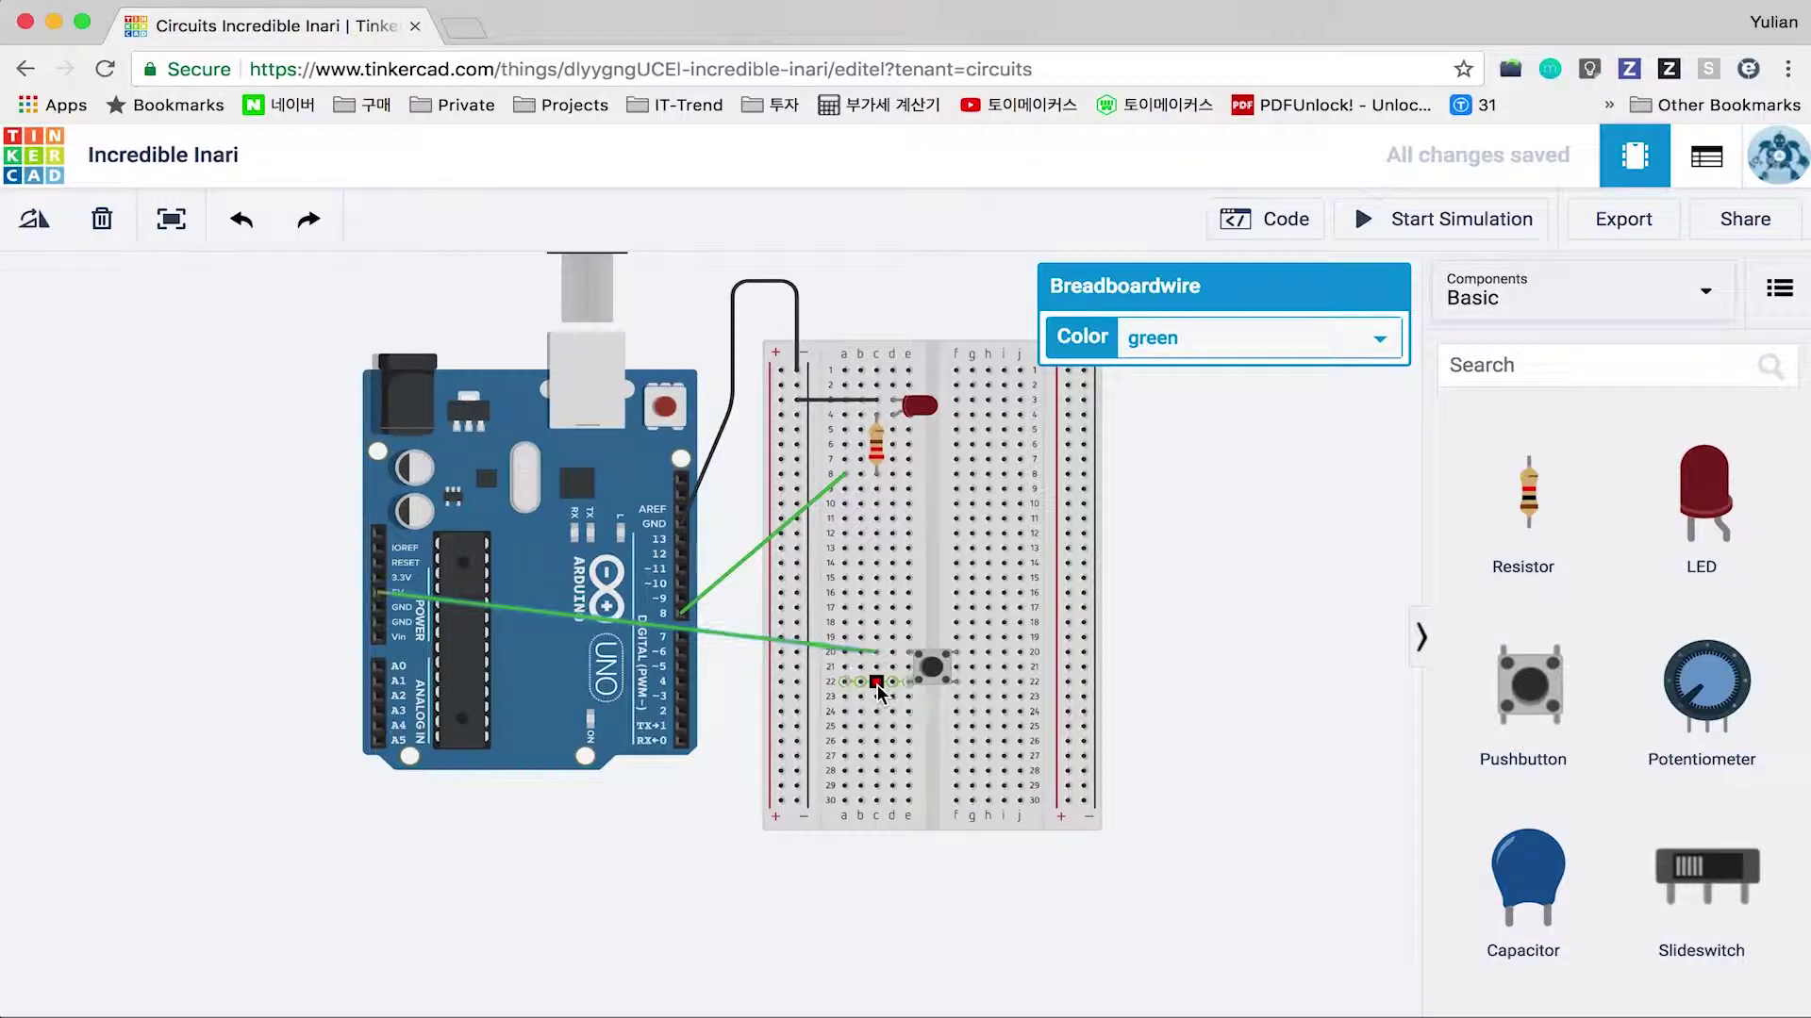
click(797, 682)
click(1162, 353)
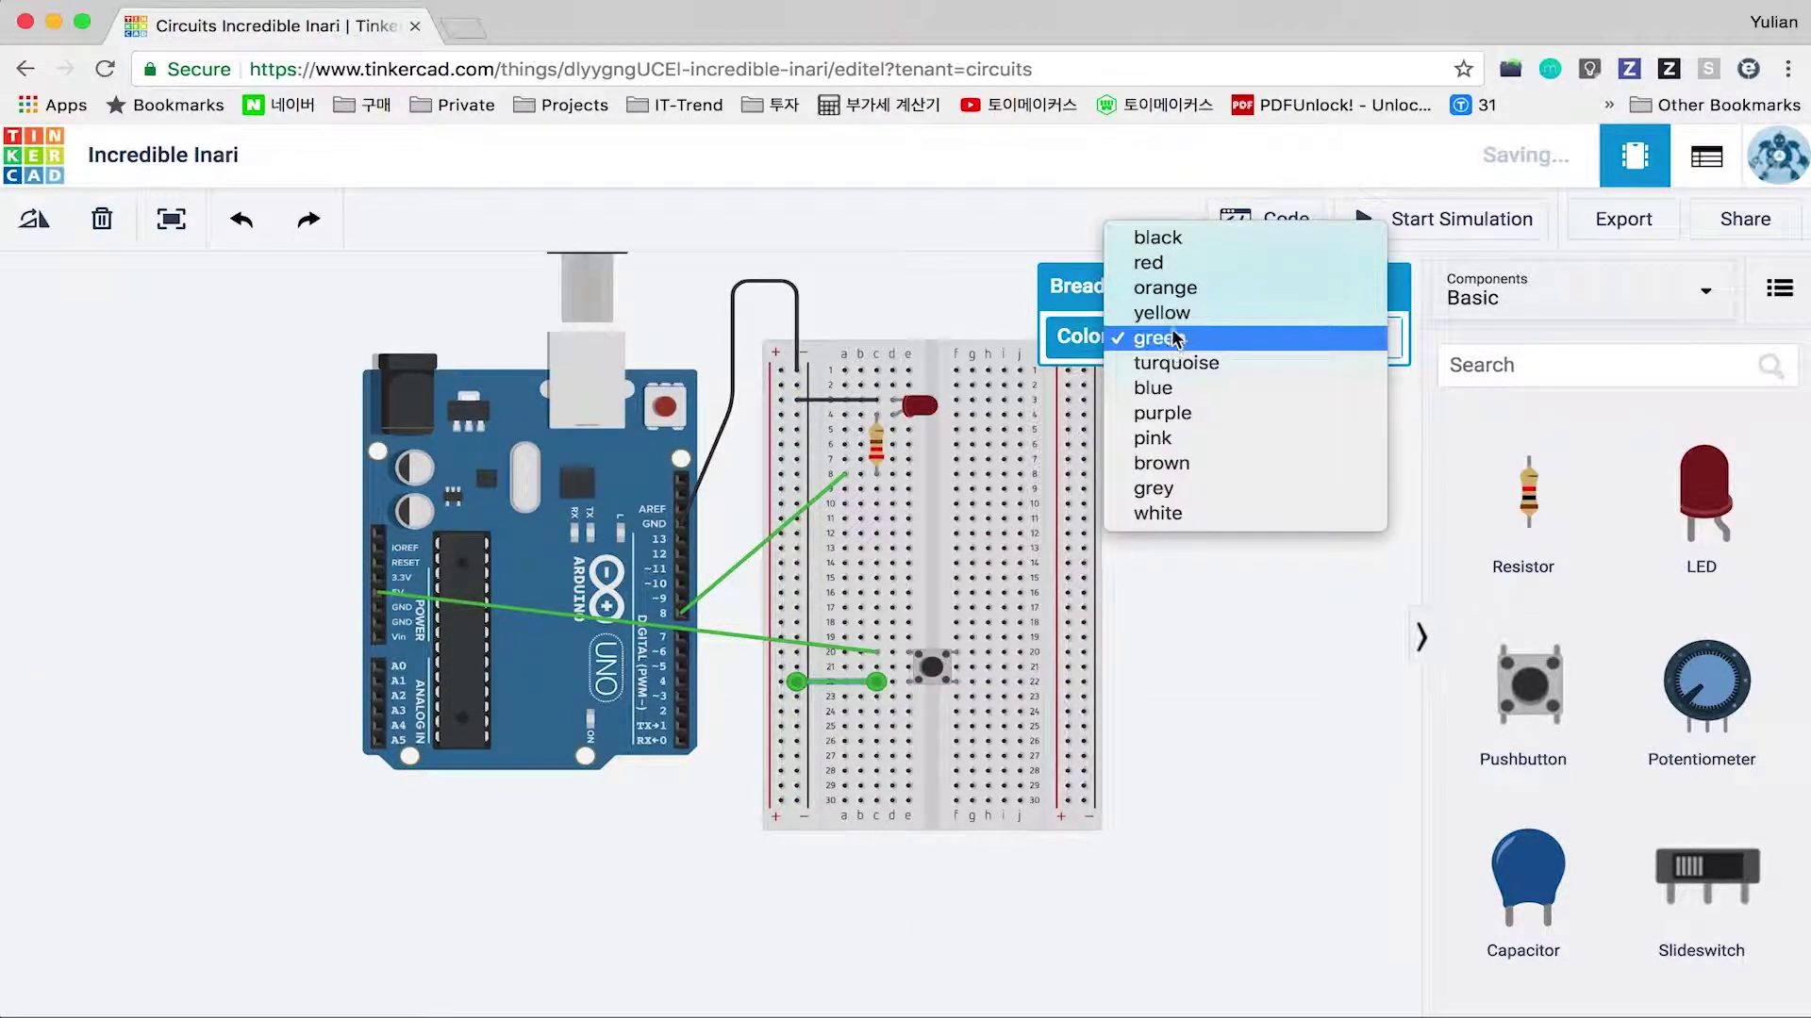
click(1191, 235)
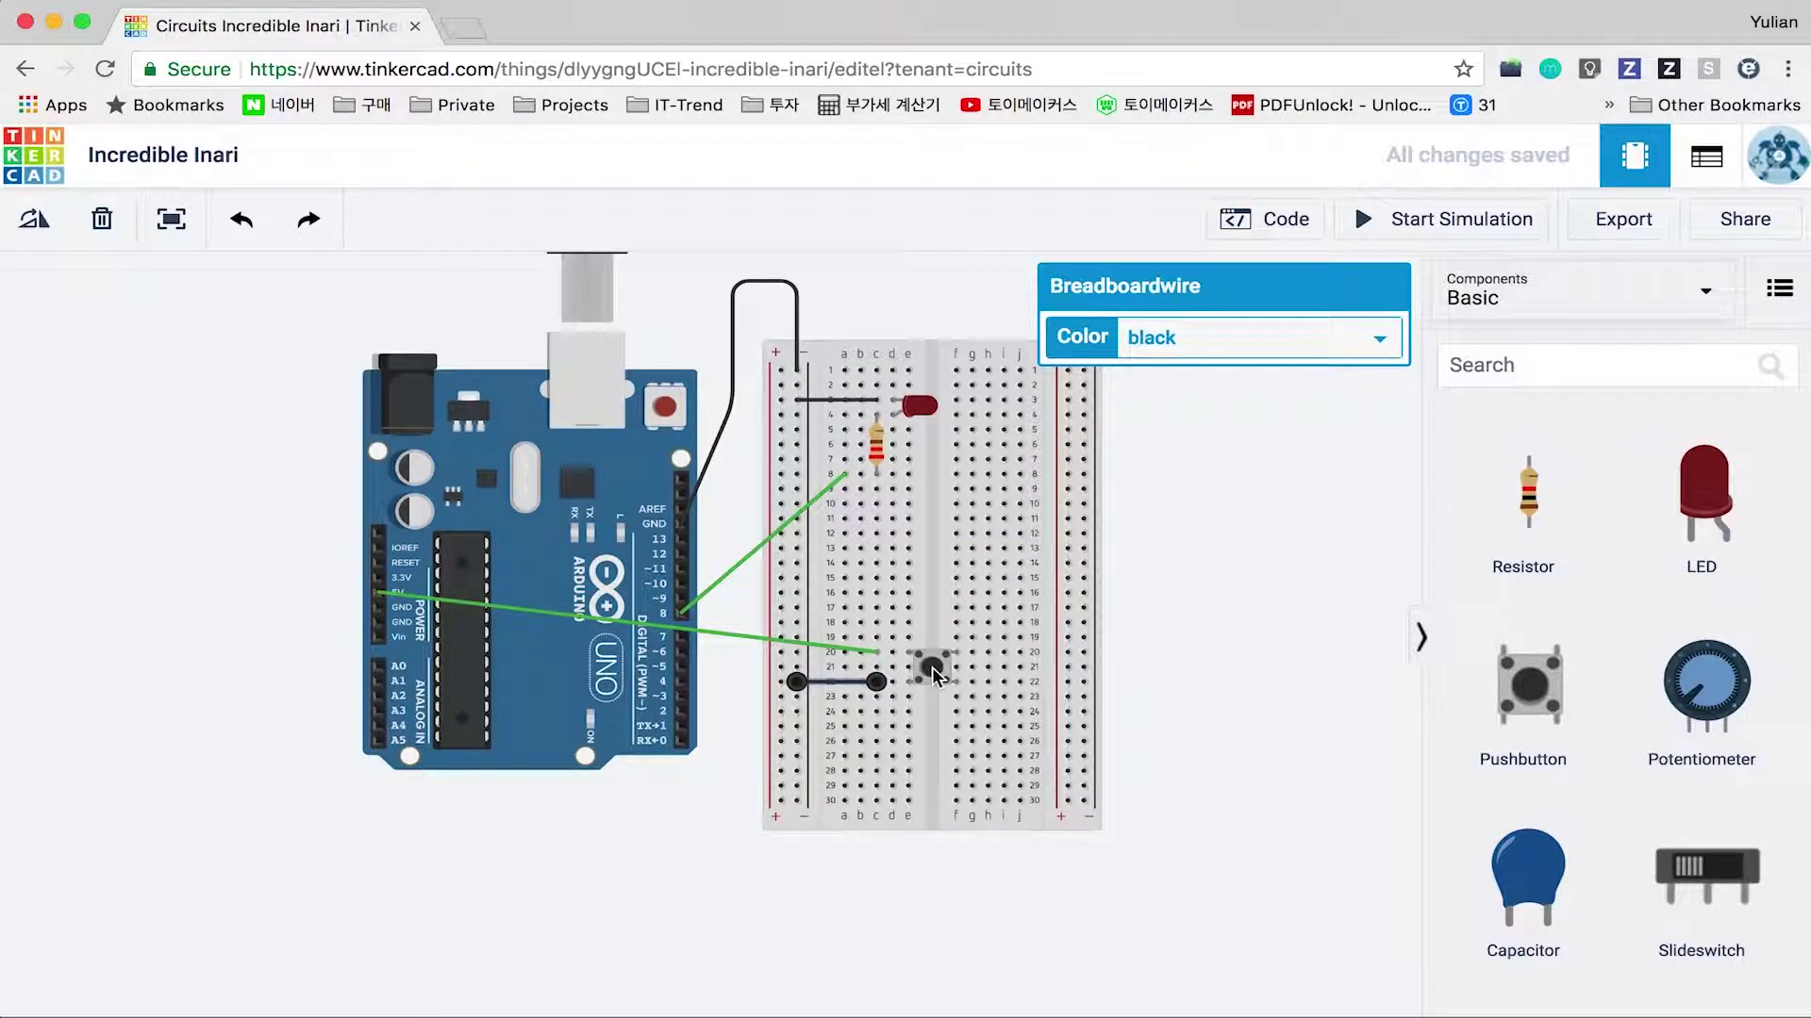
drag(797, 683, 683, 711)
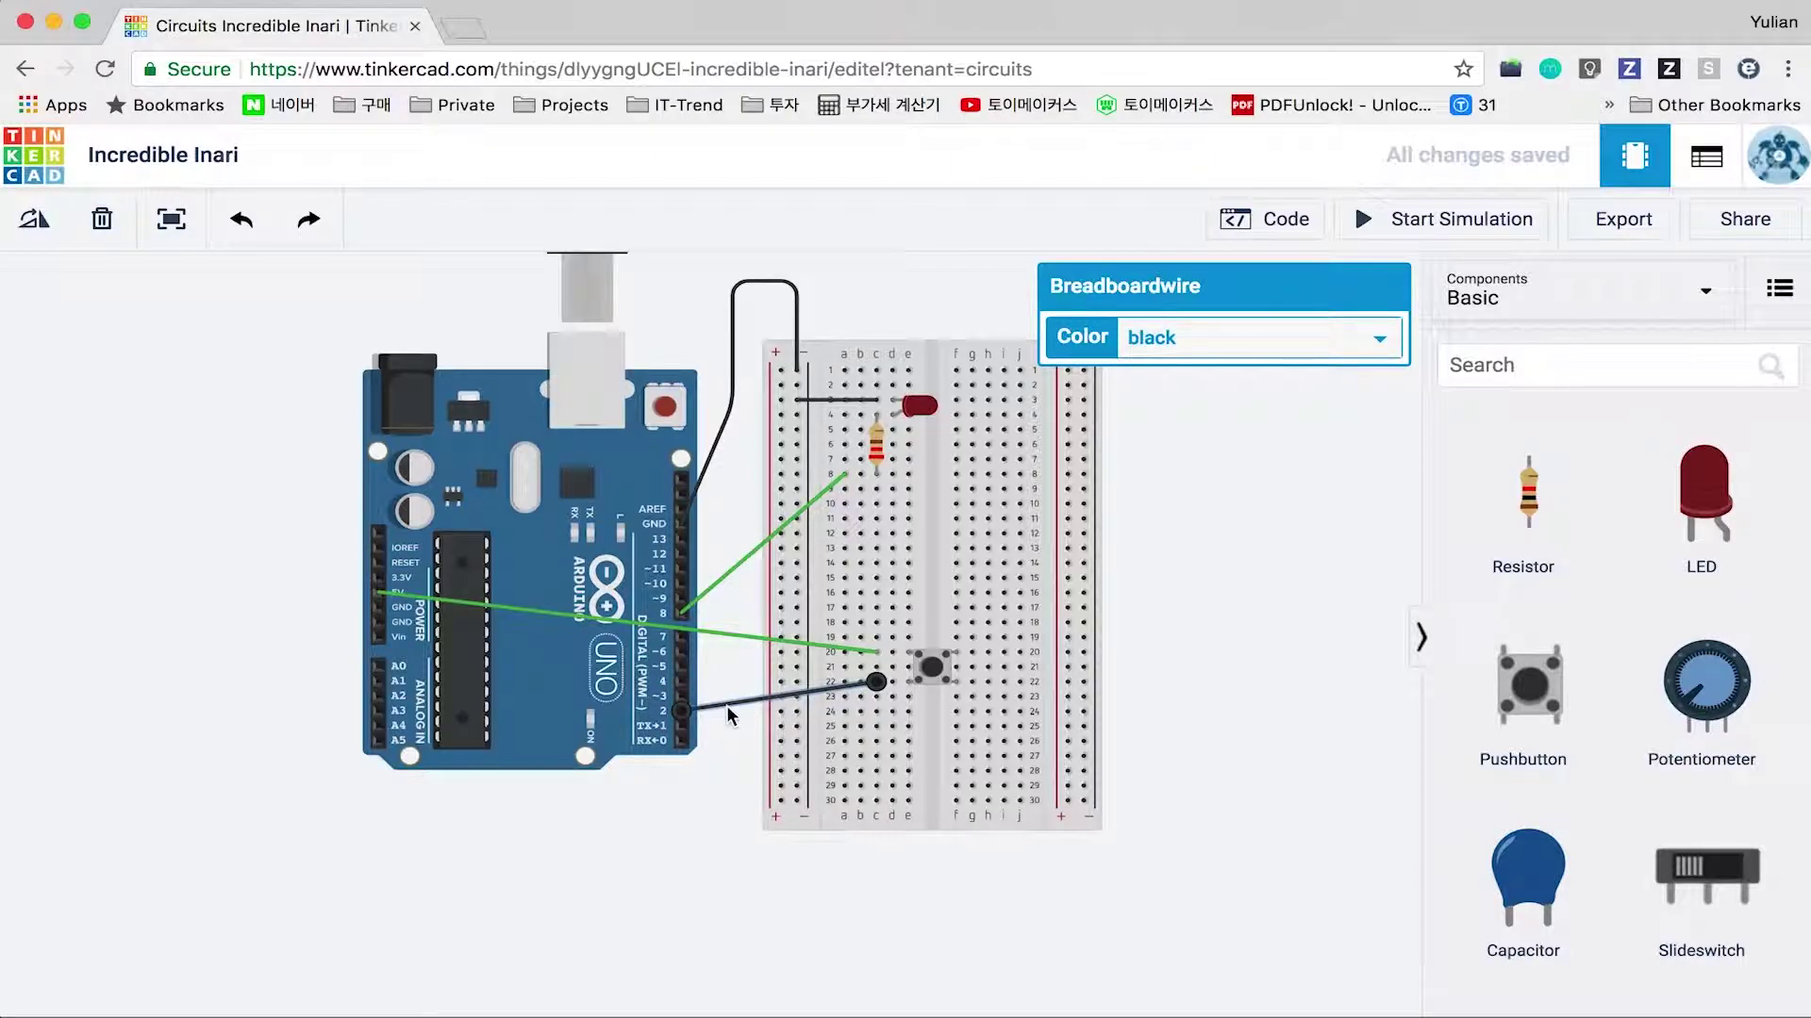
click(1244, 332)
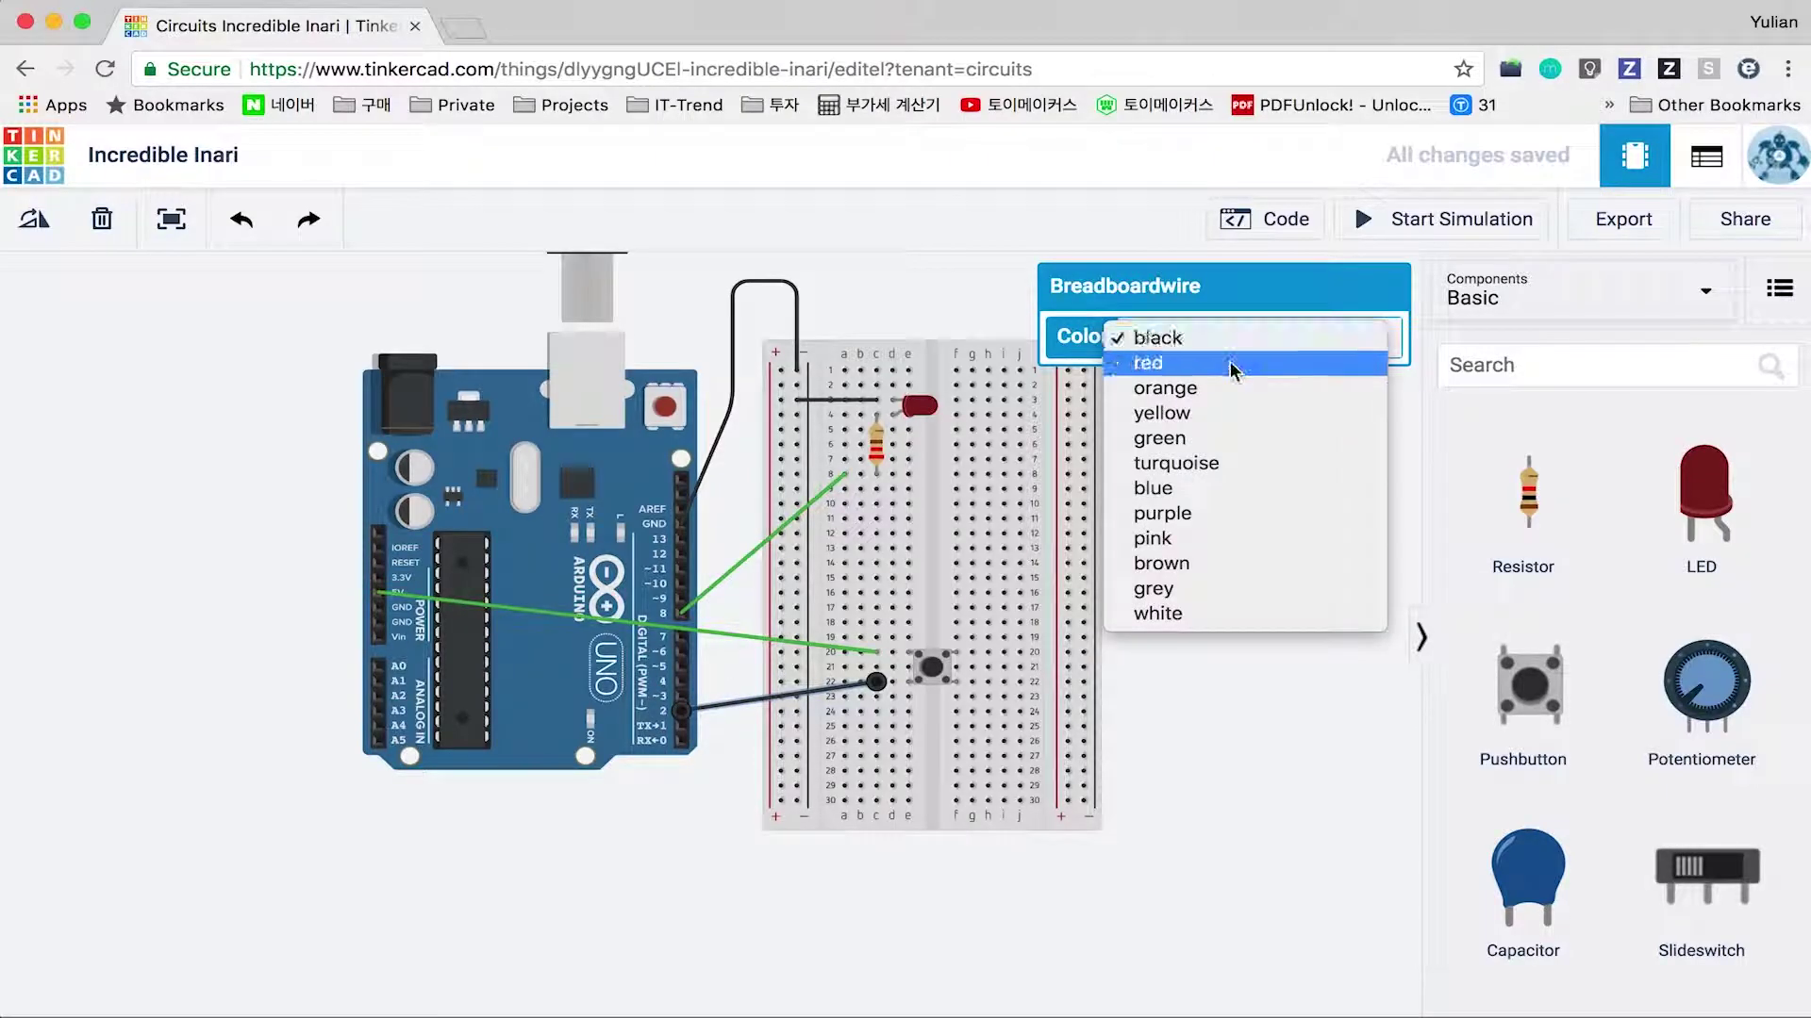
click(1208, 437)
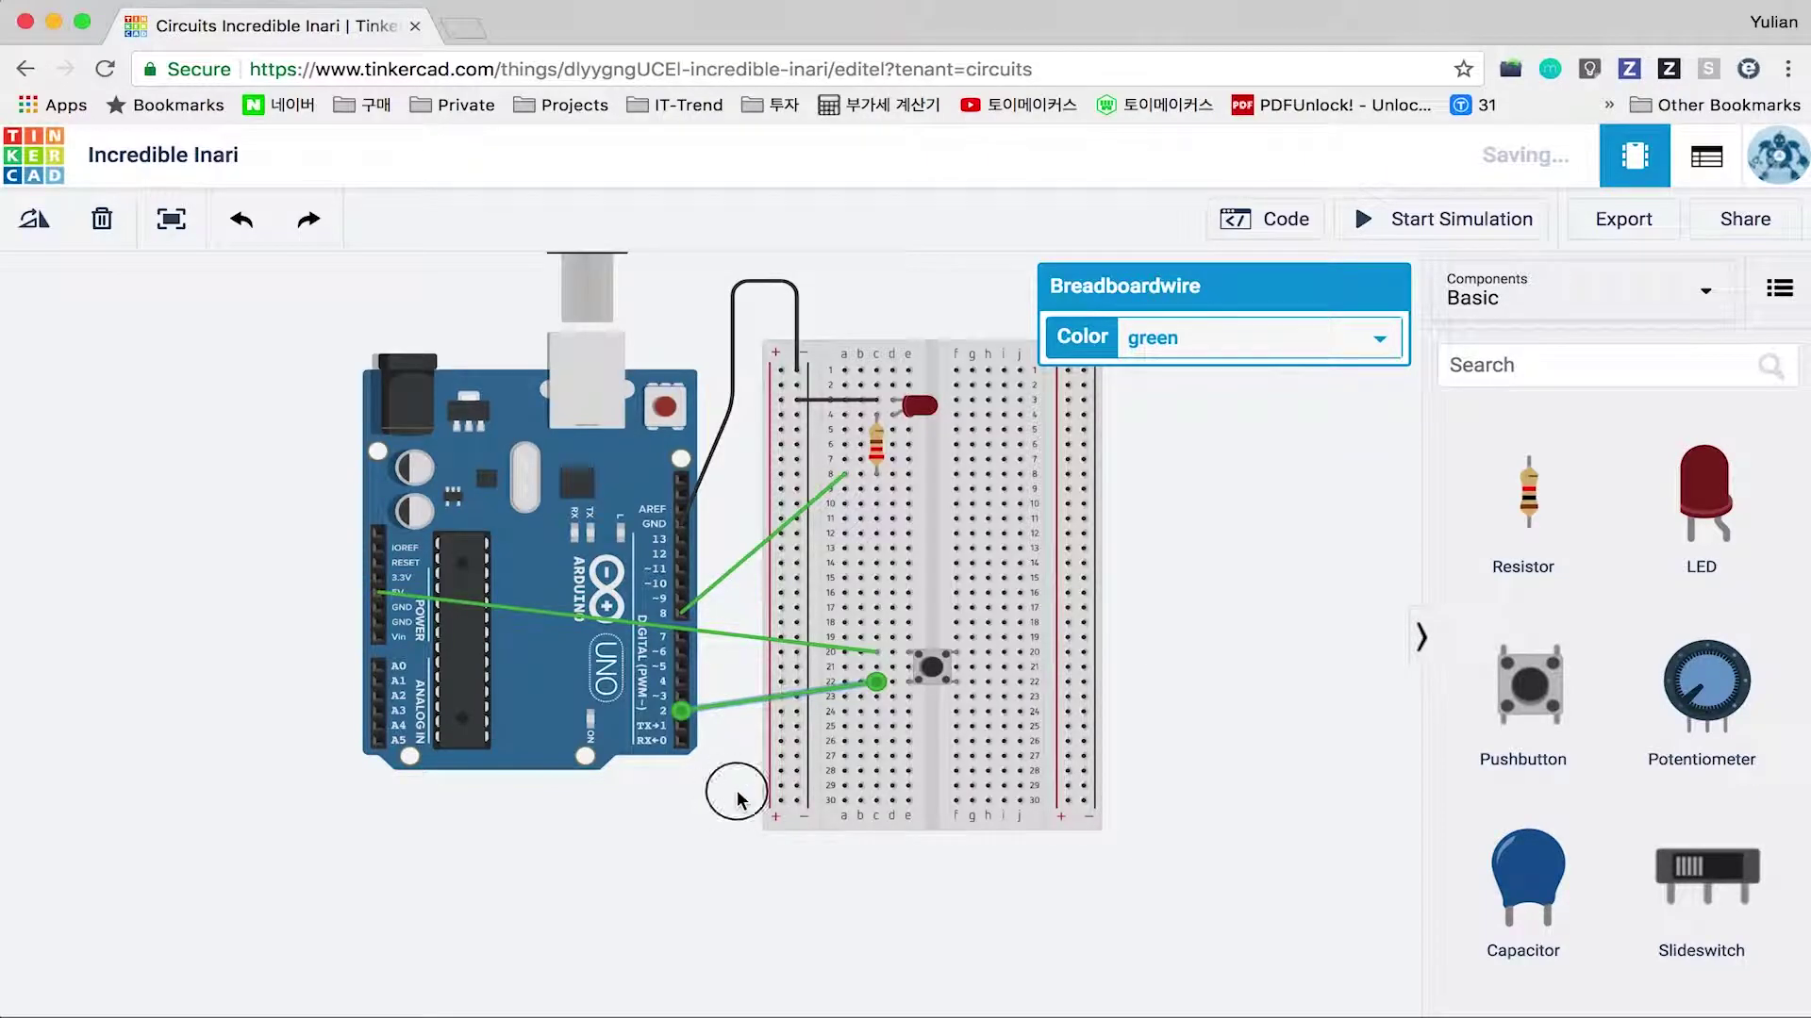
click(734, 792)
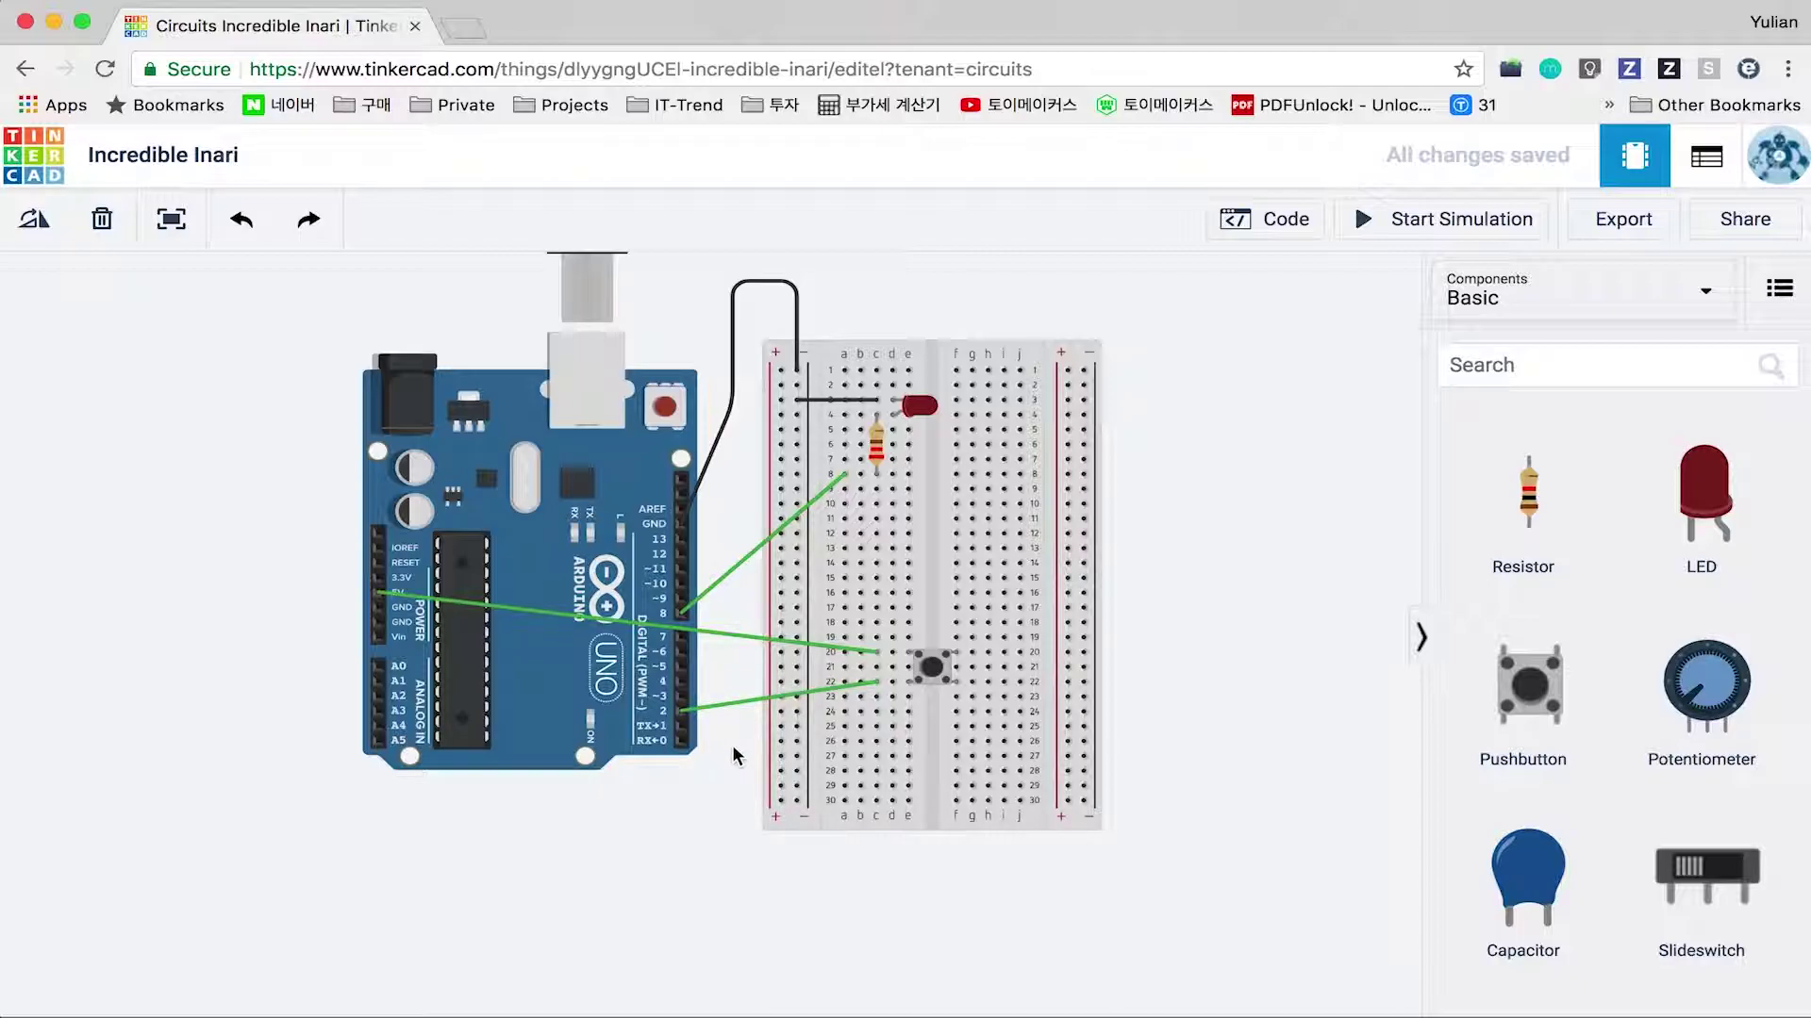
click(846, 687)
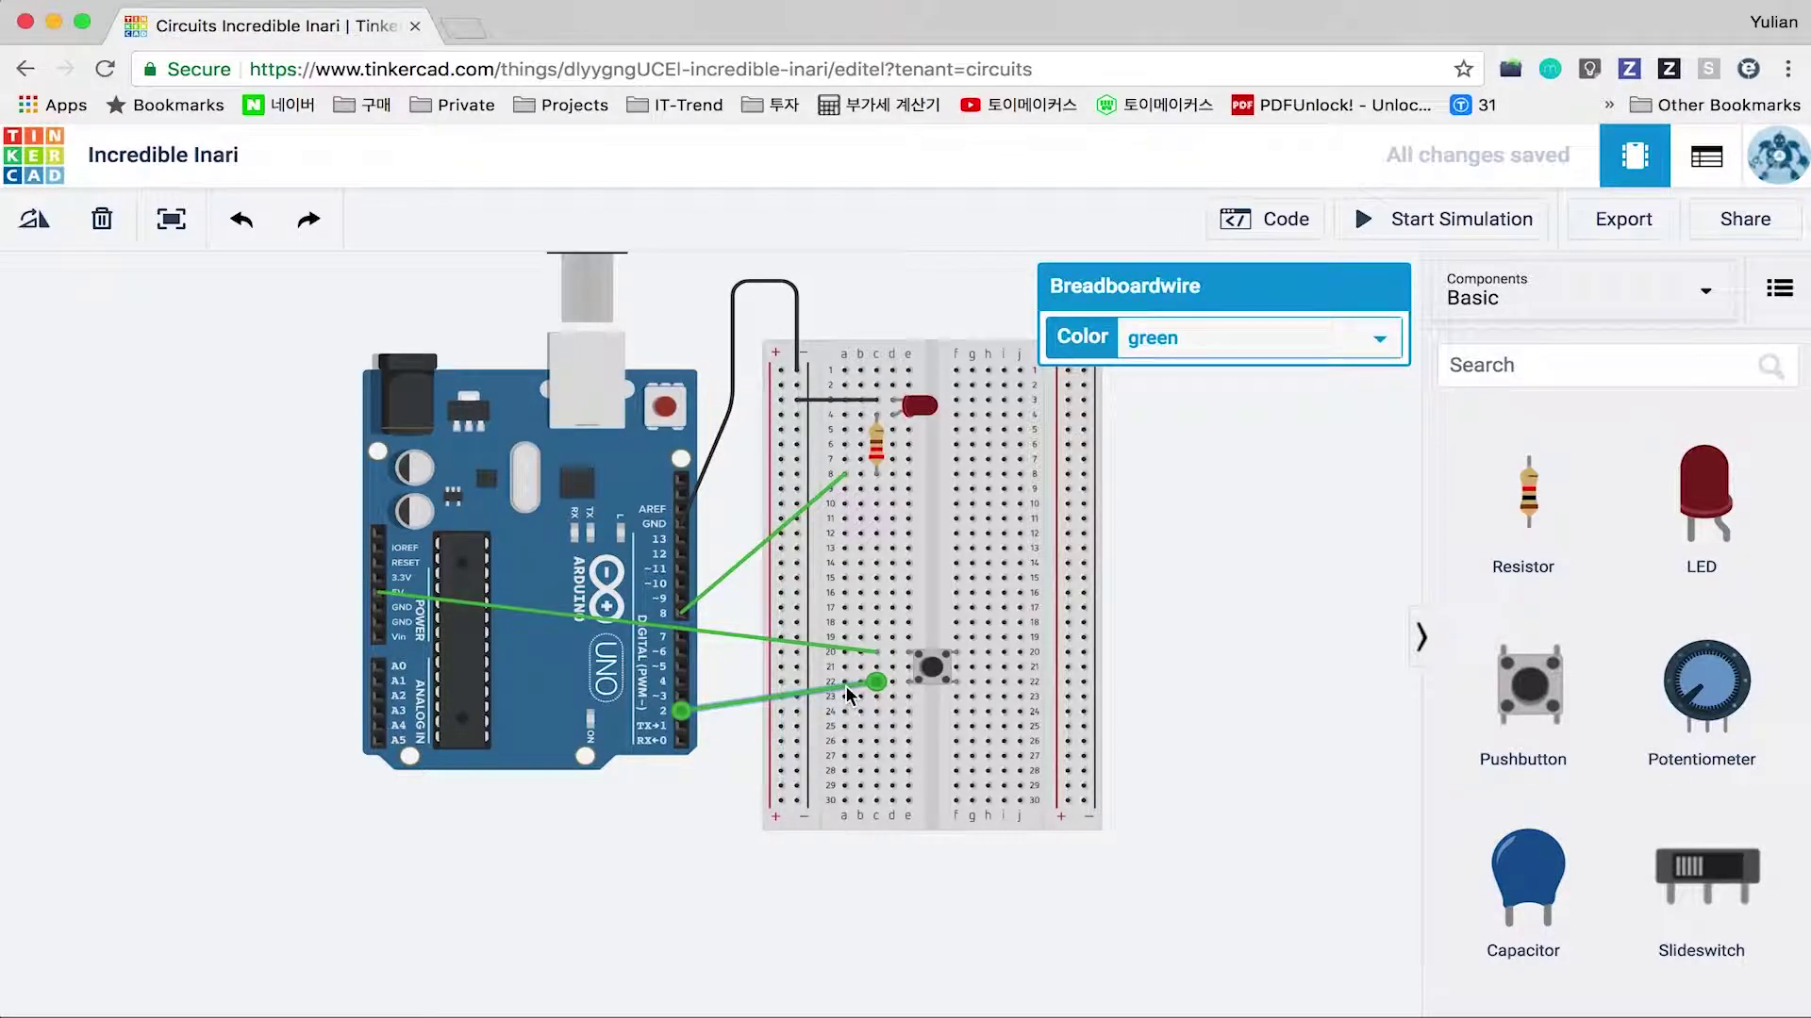
key(Delete)
Place a second resistor in column c between rows 22 and 26 and set its resistance to 10 kΩ.
drag(1505, 554, 881, 719)
click(1216, 391)
text(0)
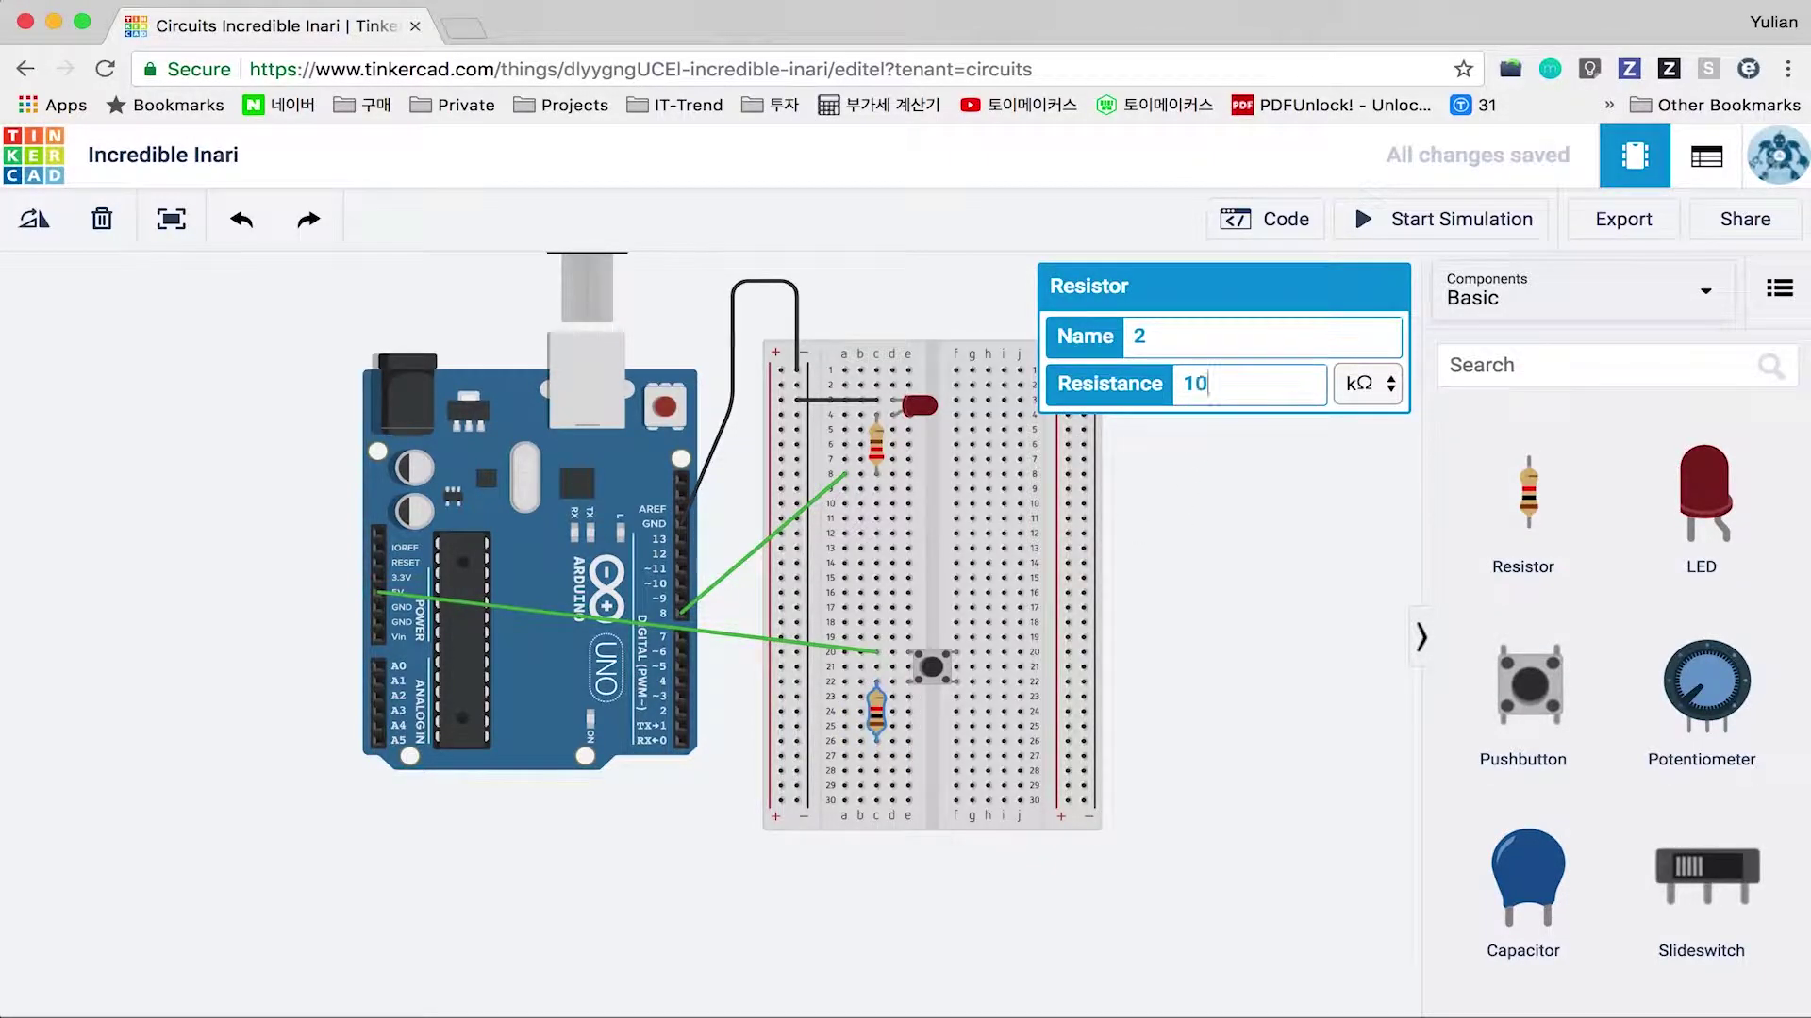
click(742, 791)
Wire hole b26 to the negative rail, and hole b22 to the Arduino's digital pin 2.
click(860, 743)
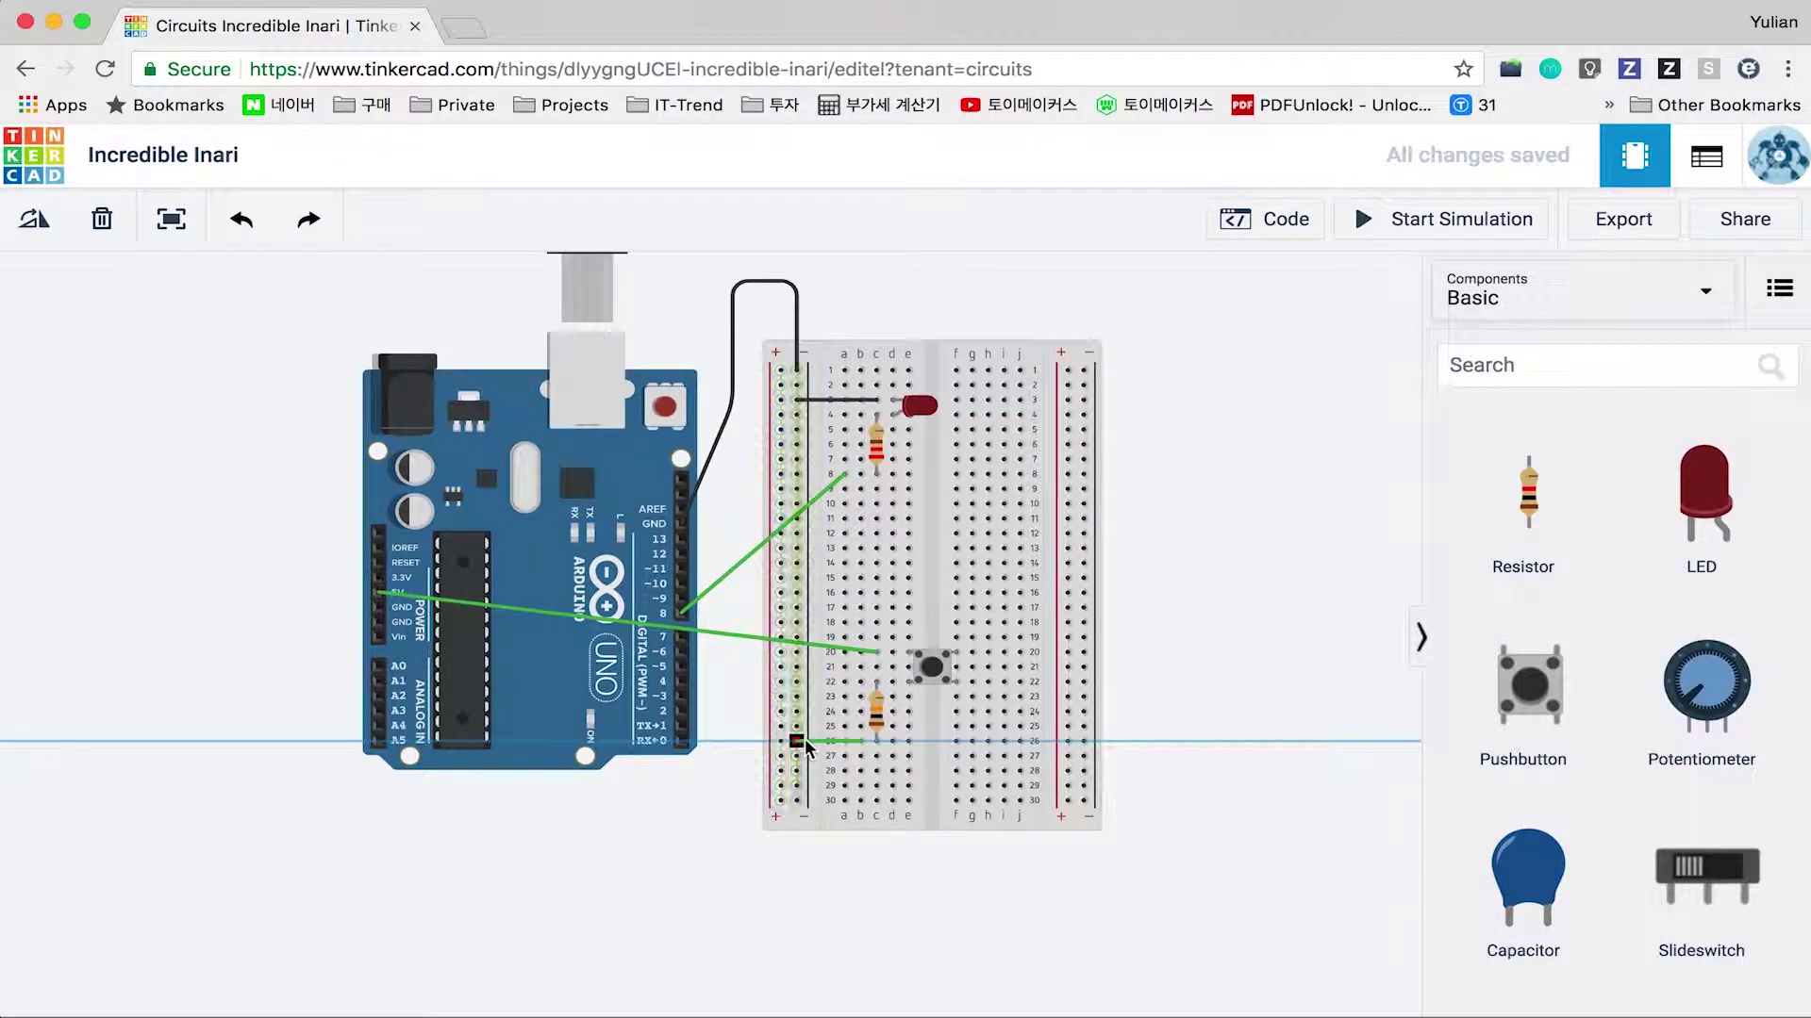
click(795, 743)
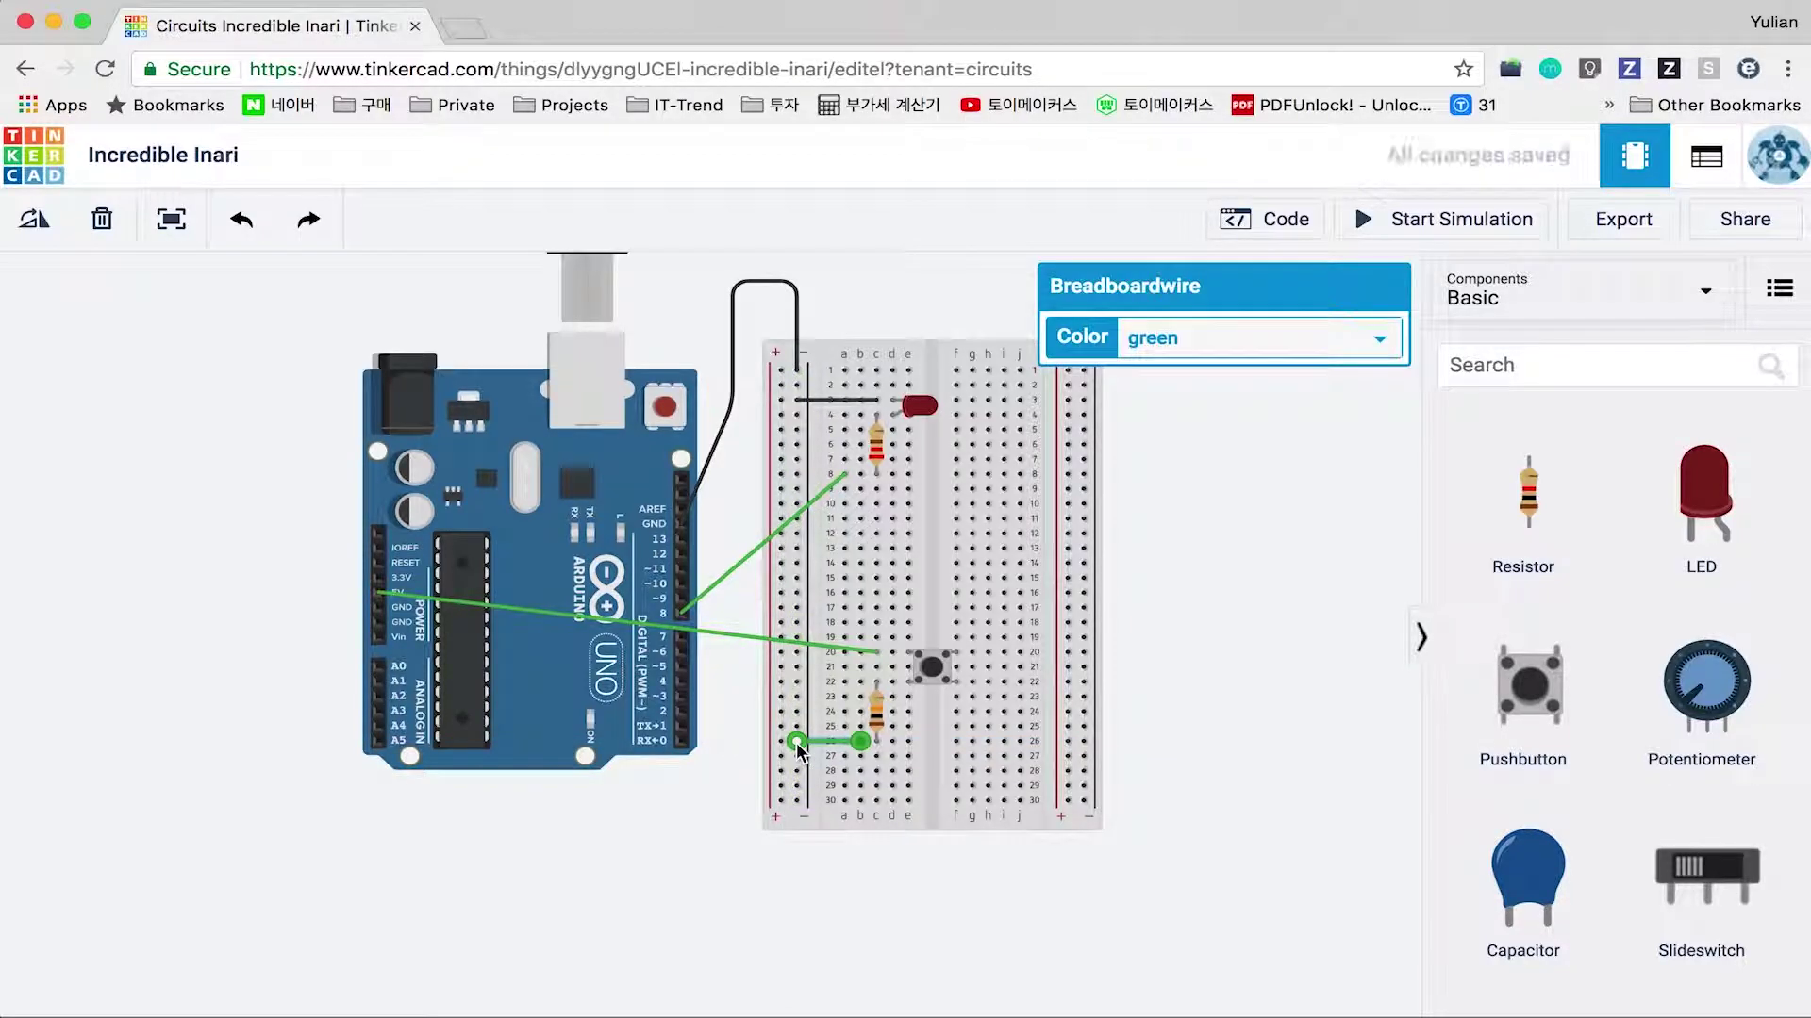
click(856, 680)
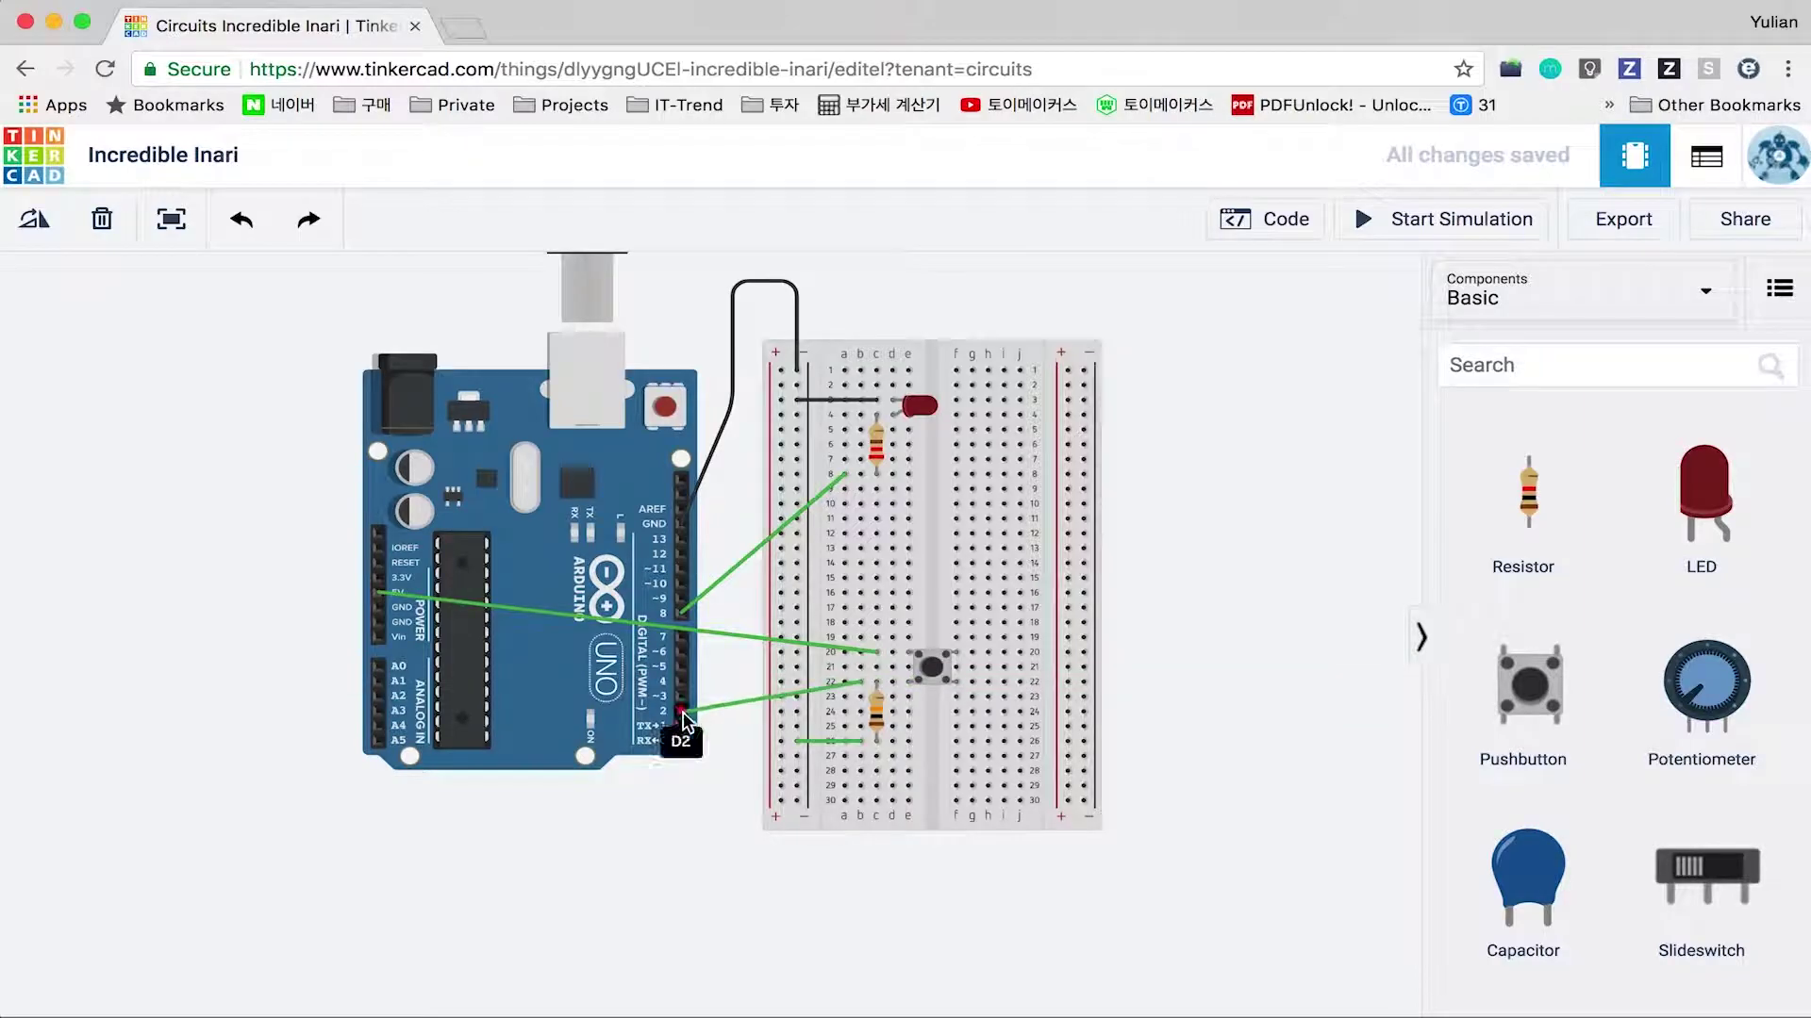
click(683, 711)
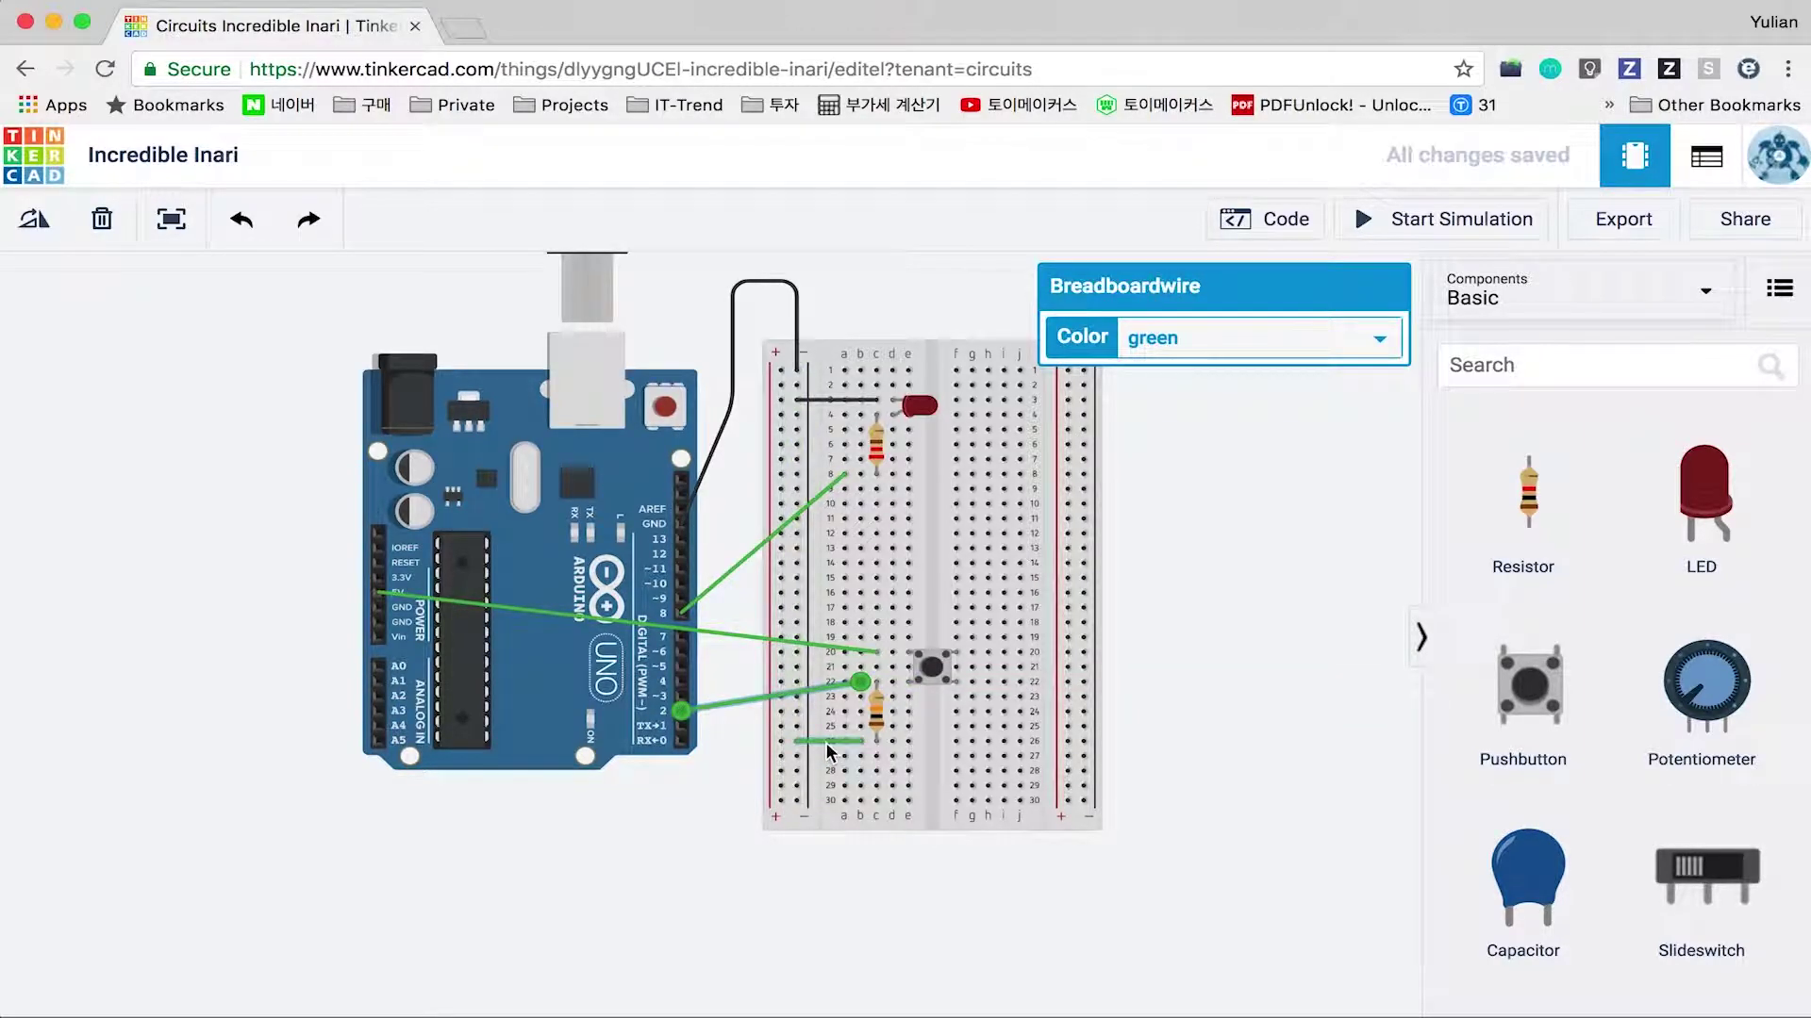
Recolor the row 26 wire to the negative rail black and the 5V wire to the pushbutton red.
click(1176, 337)
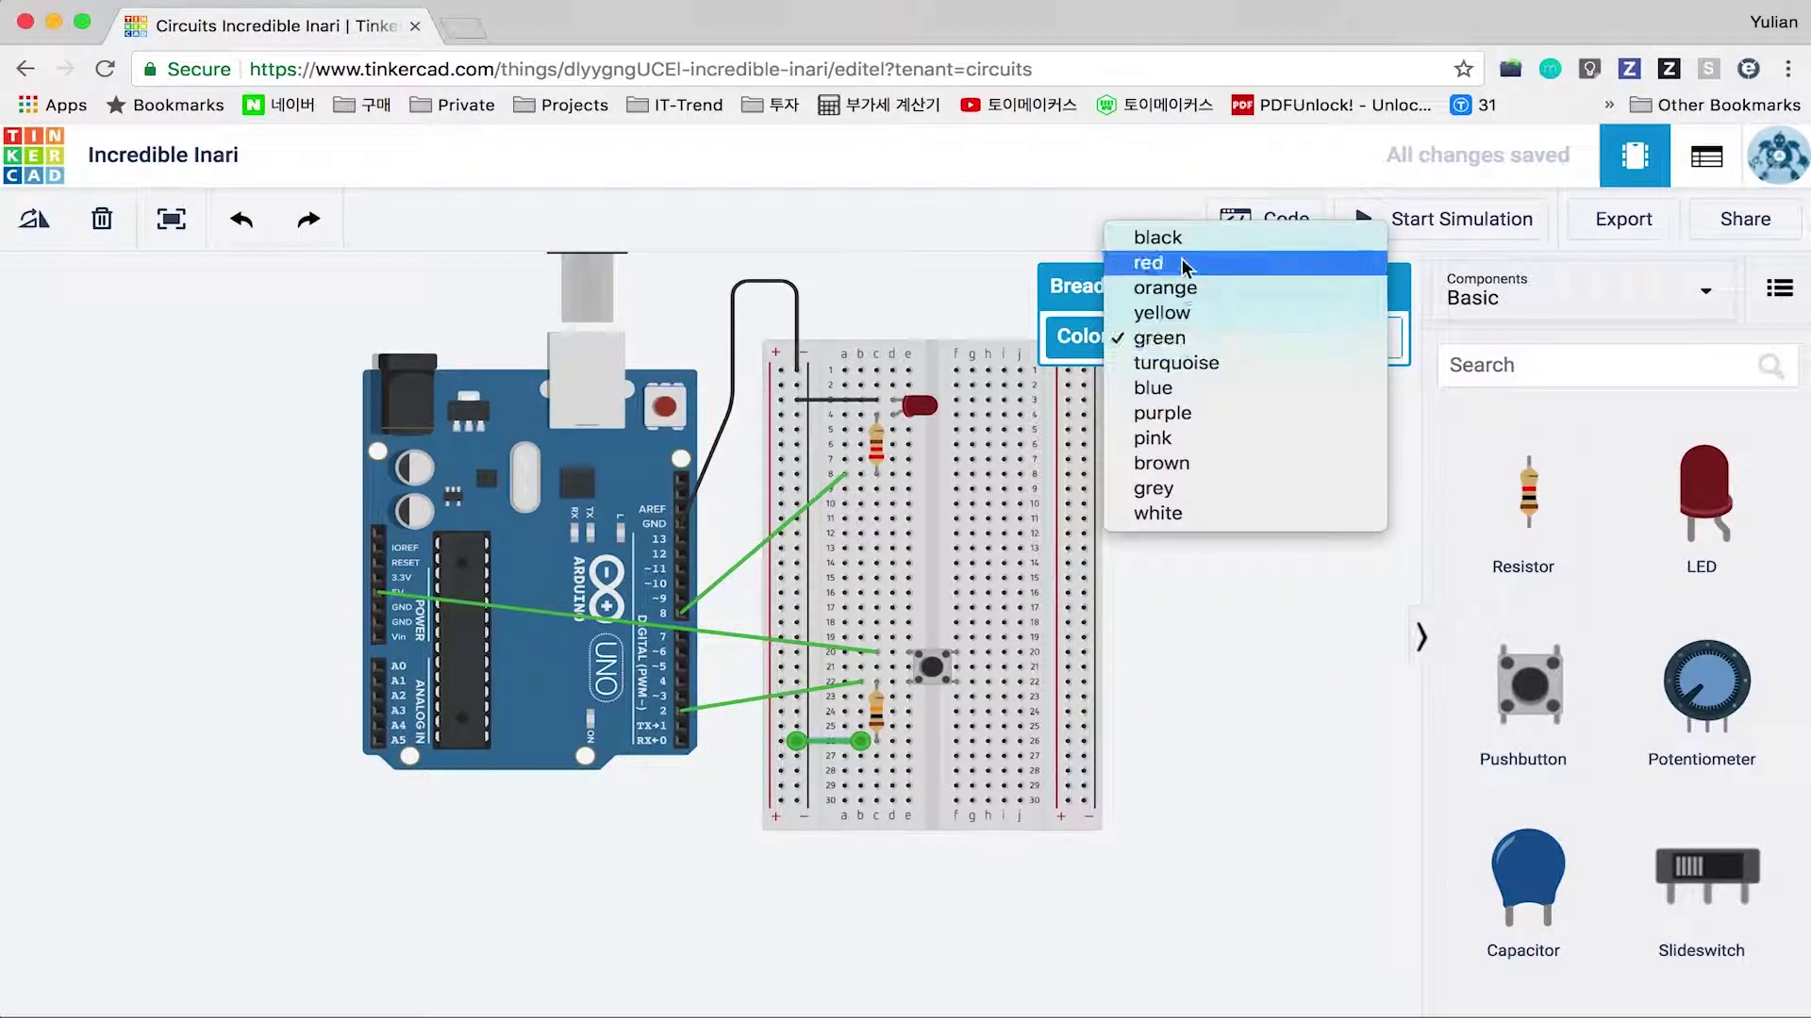
click(1192, 241)
click(1209, 529)
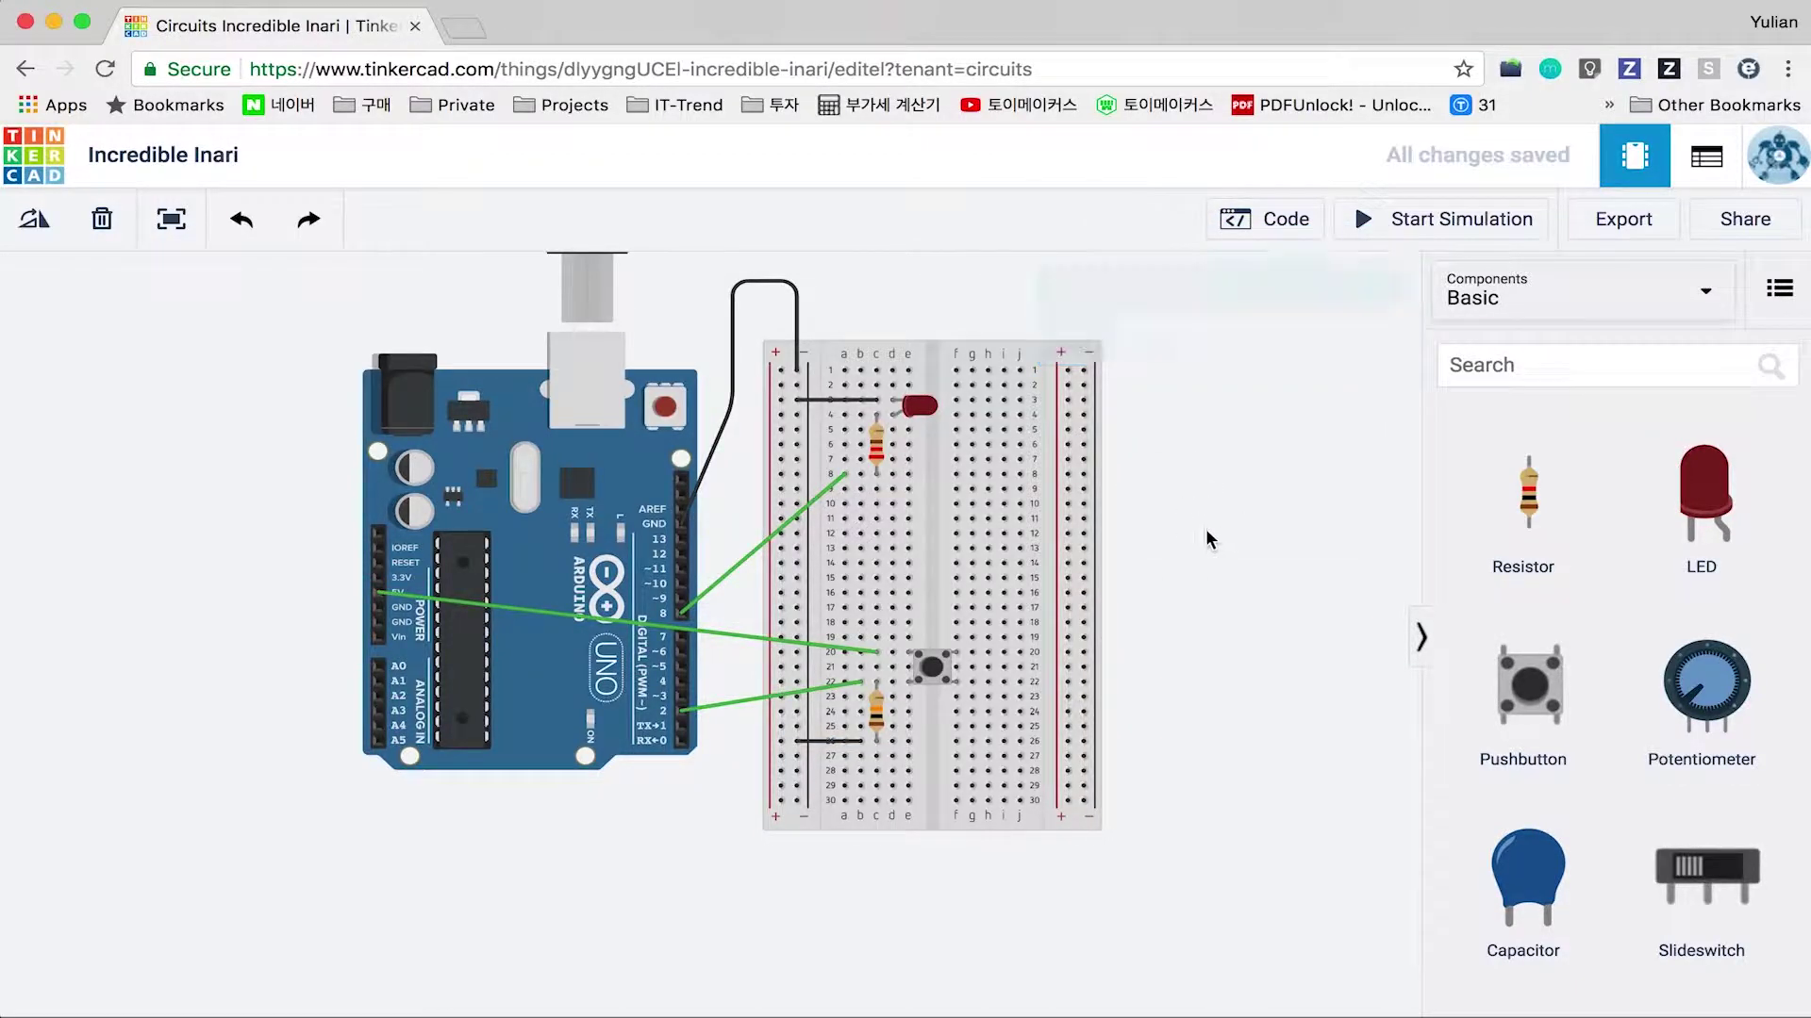
click(715, 634)
click(1197, 336)
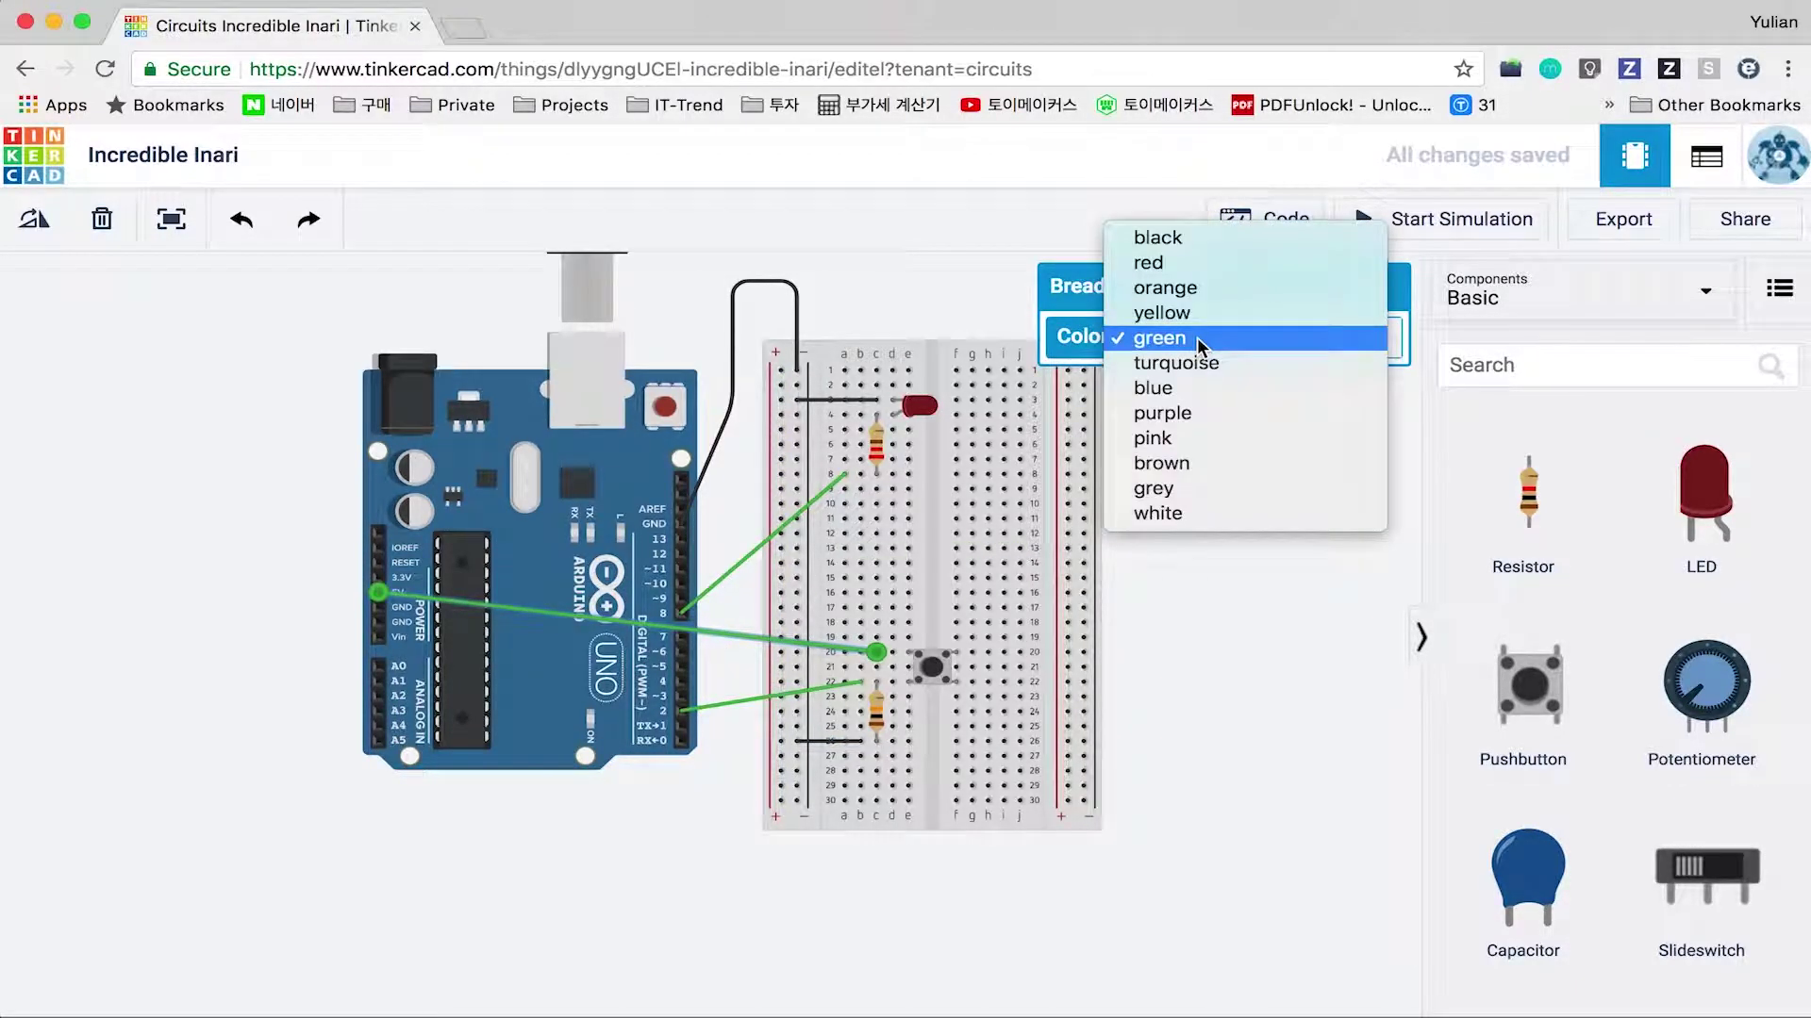
click(1208, 268)
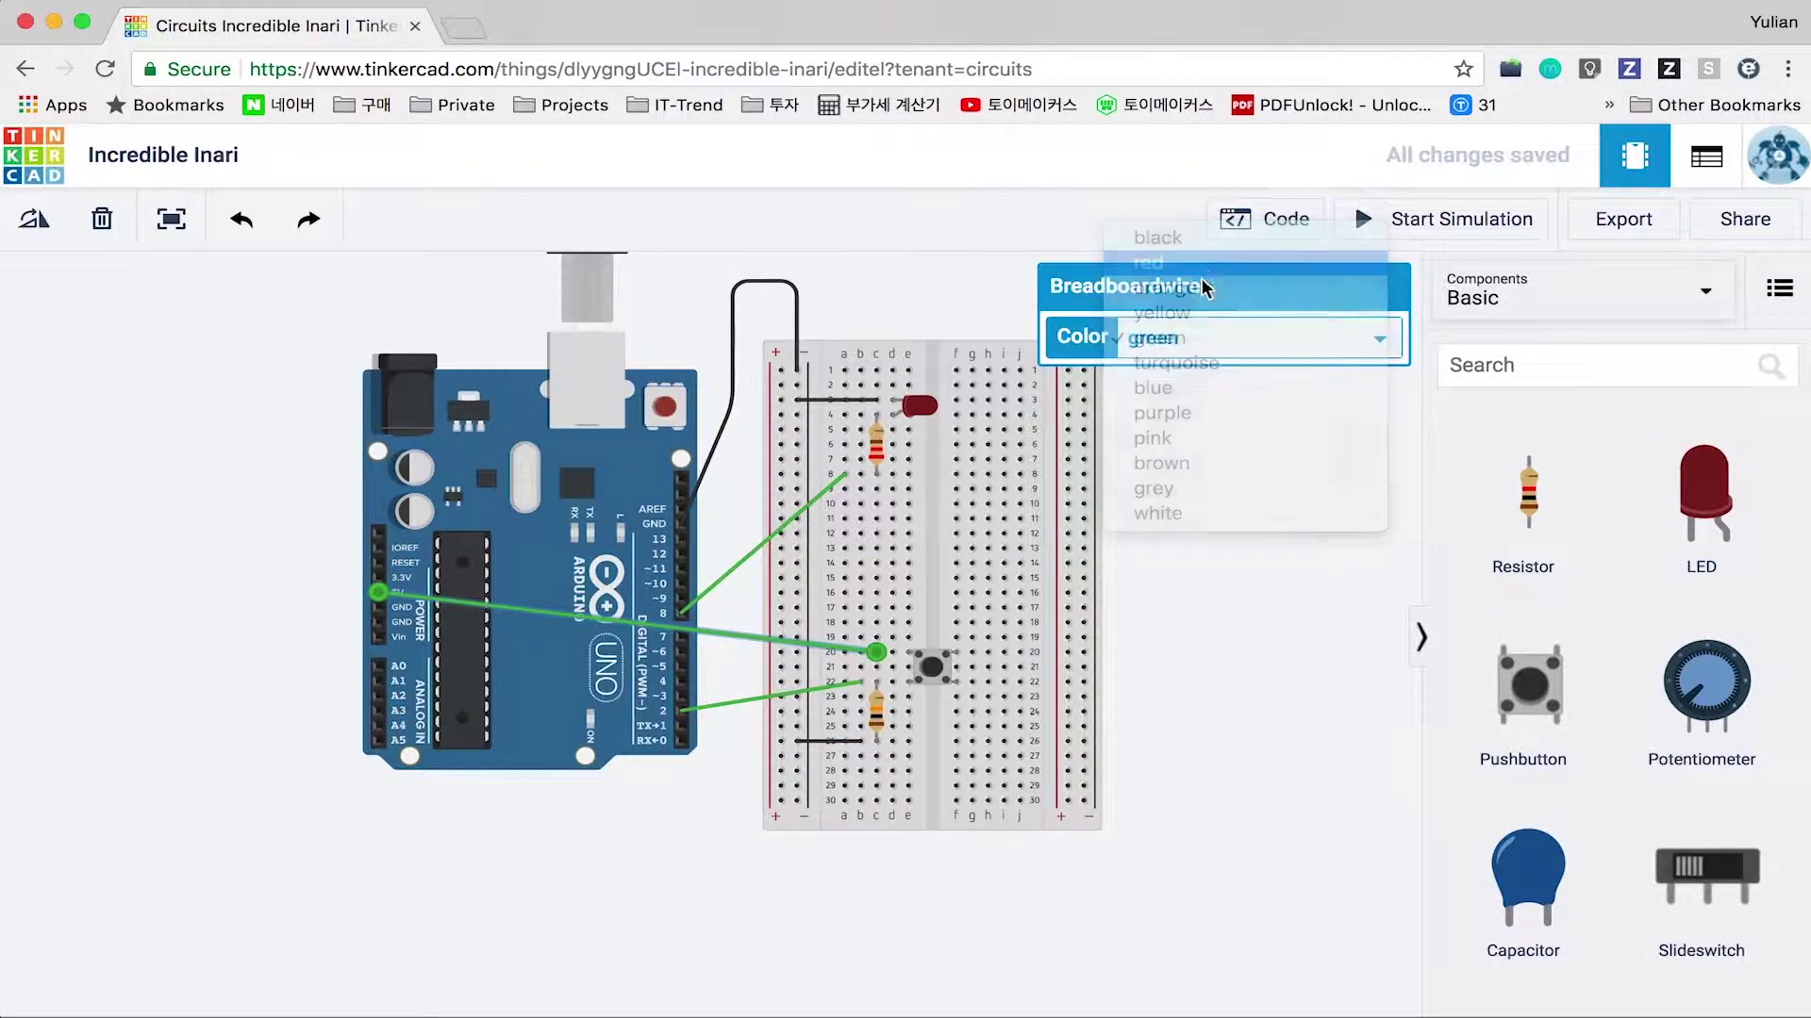
click(1196, 556)
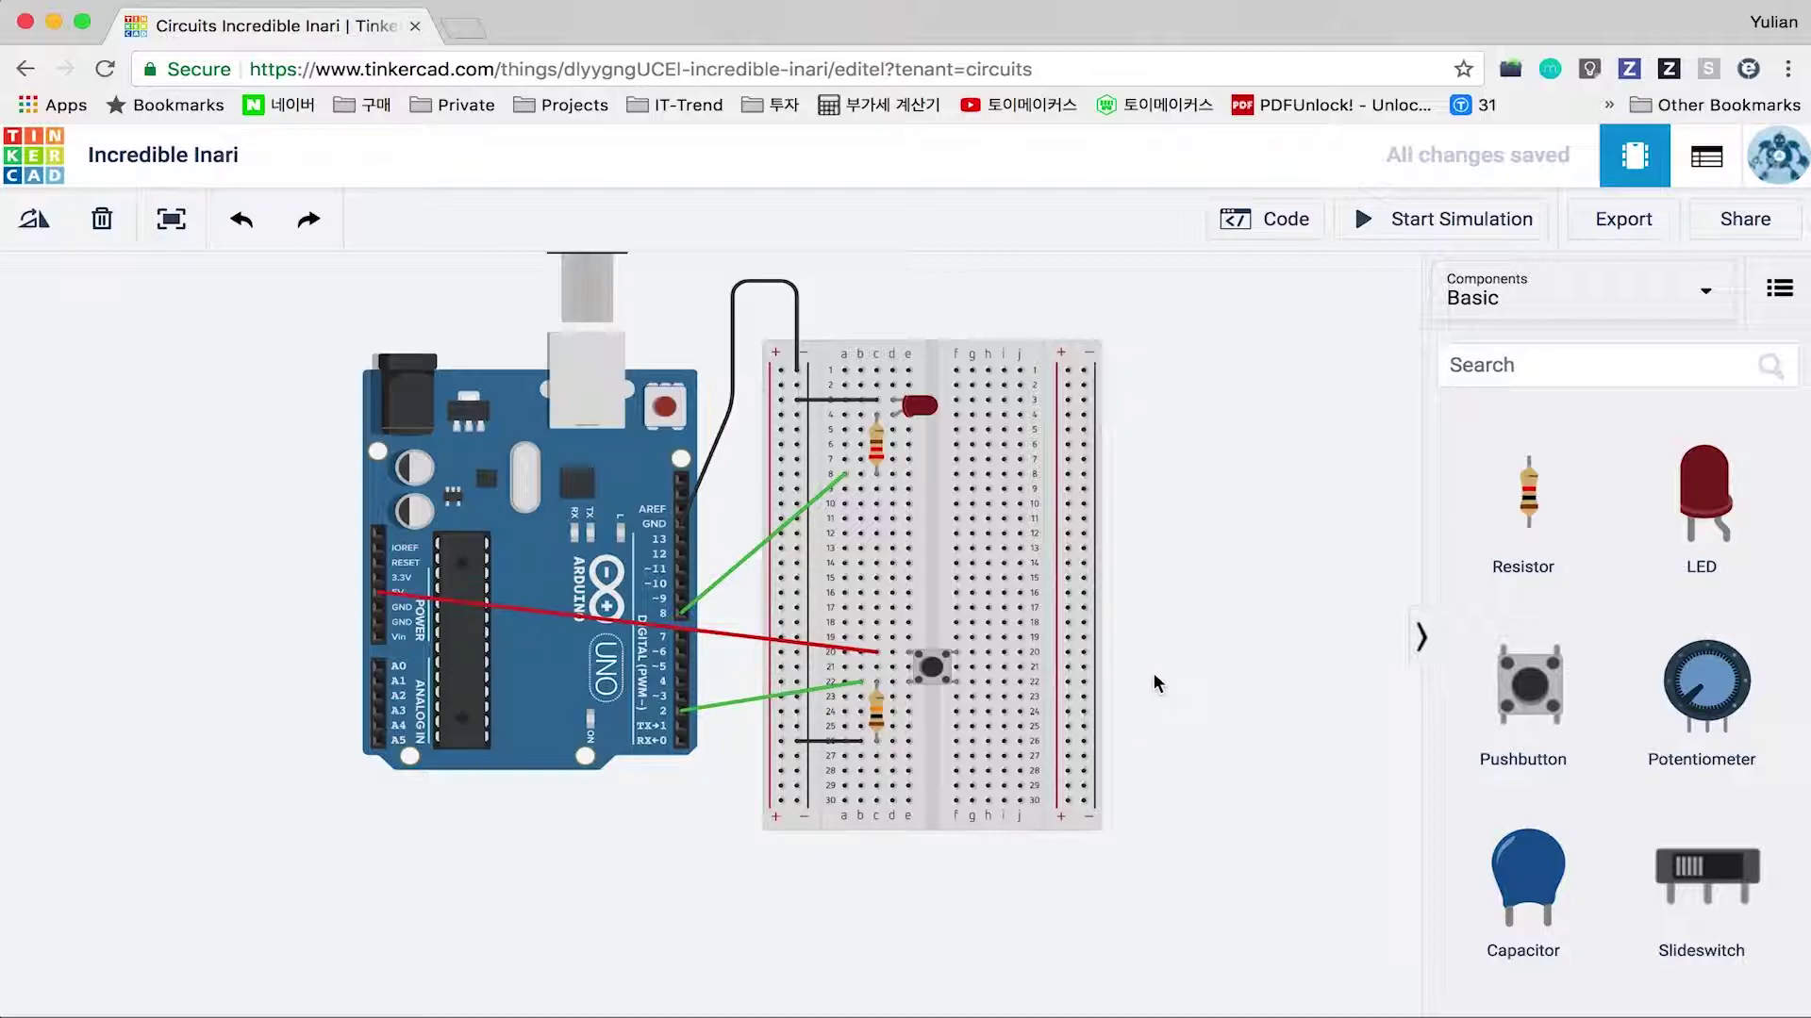
Open the circuit's code editor and switch it from Blocks to Text, accepting the loss of the blocks.
drag(1109, 398, 994, 432)
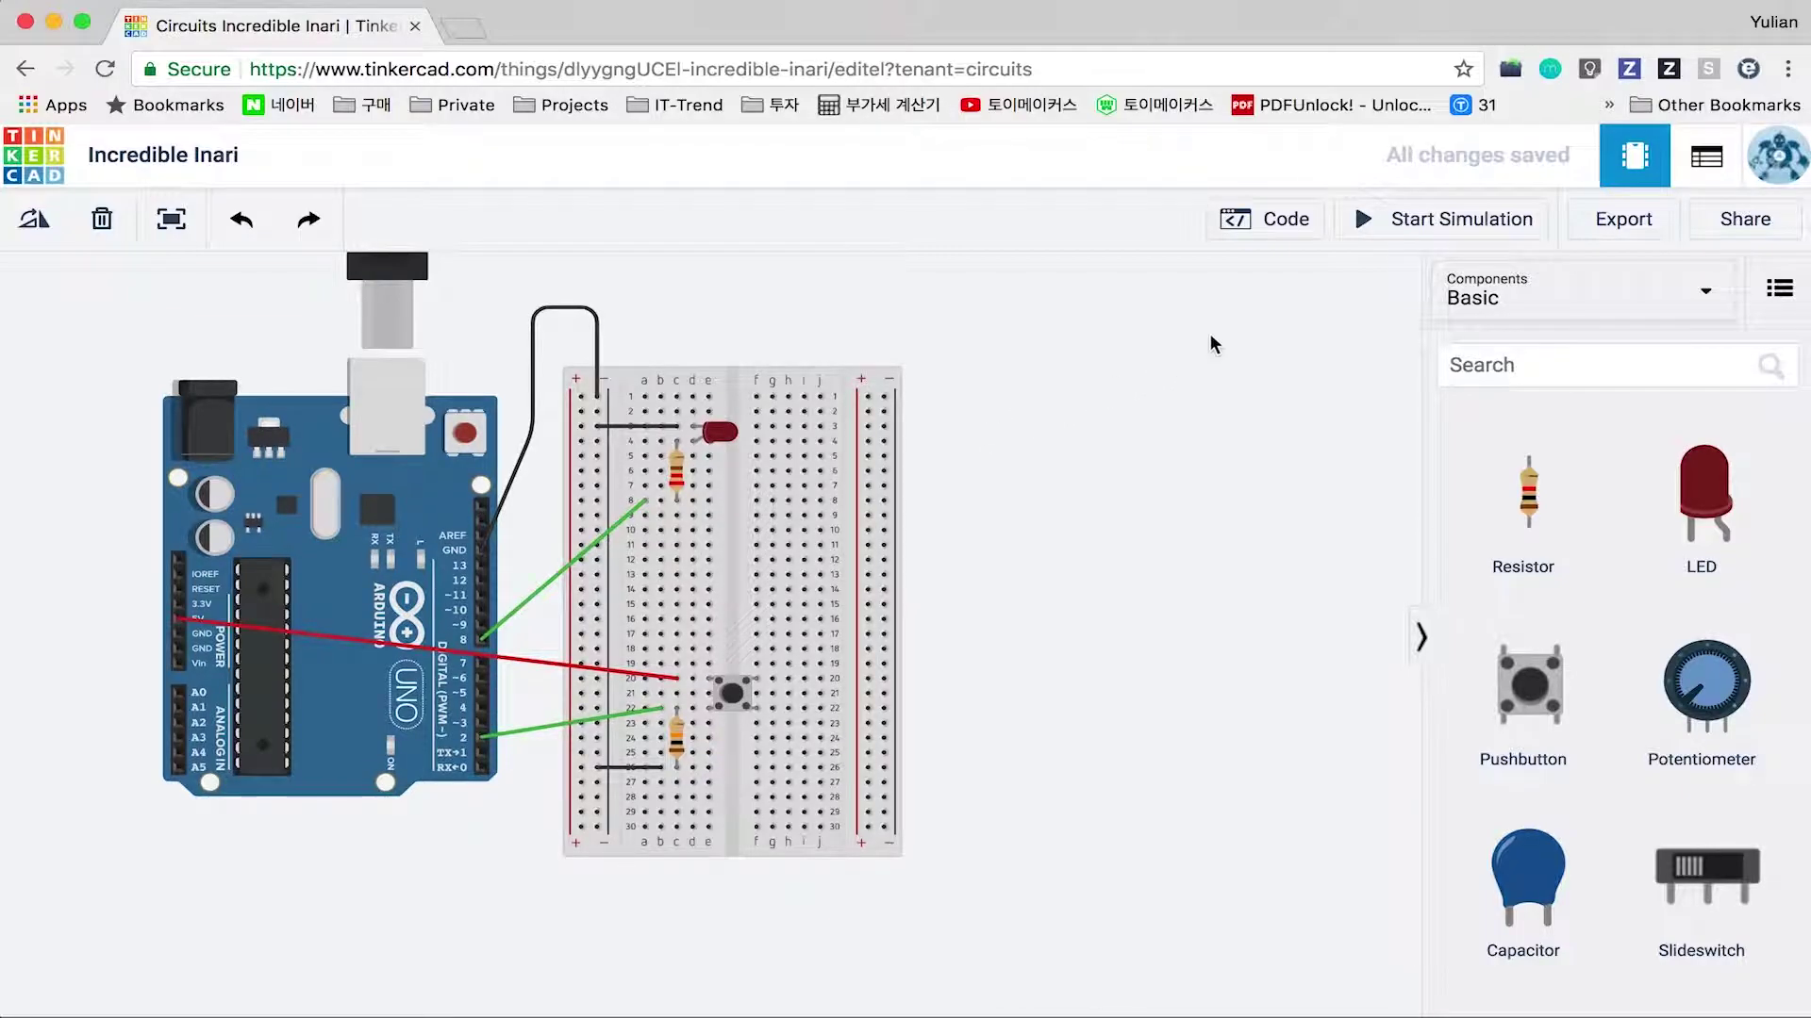
click(1279, 240)
click(1269, 288)
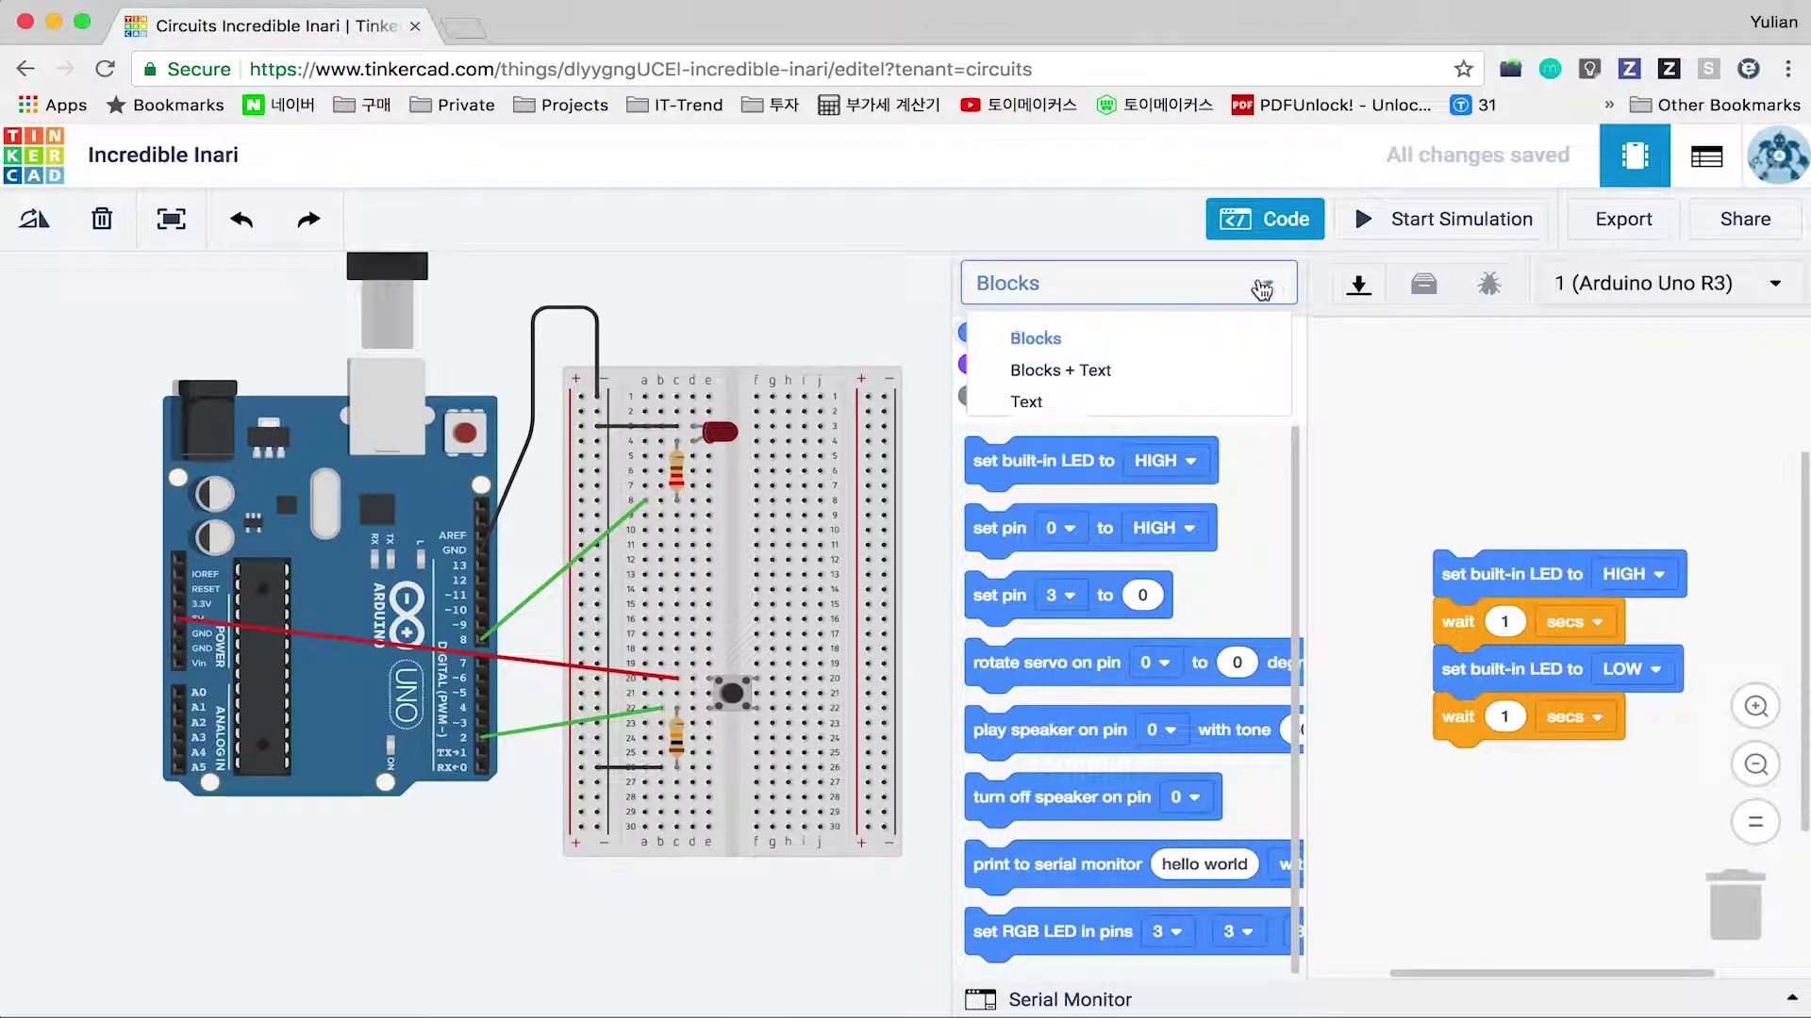
click(1078, 407)
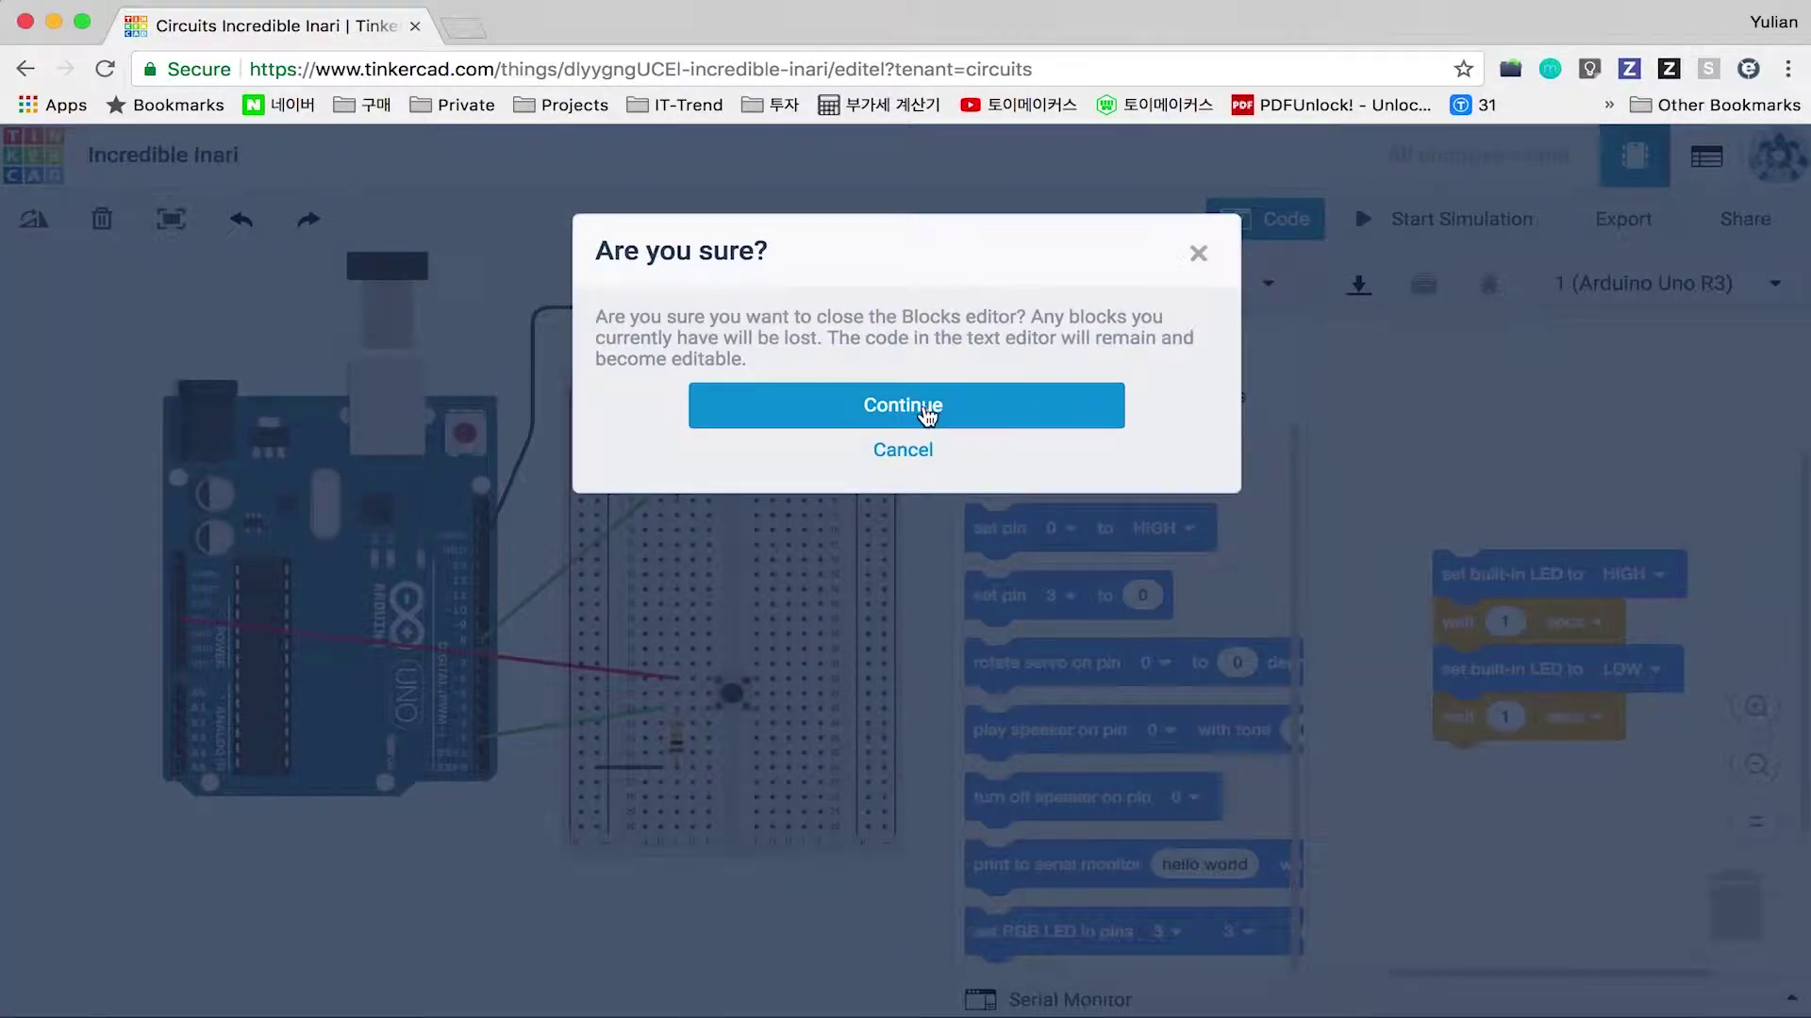
click(925, 405)
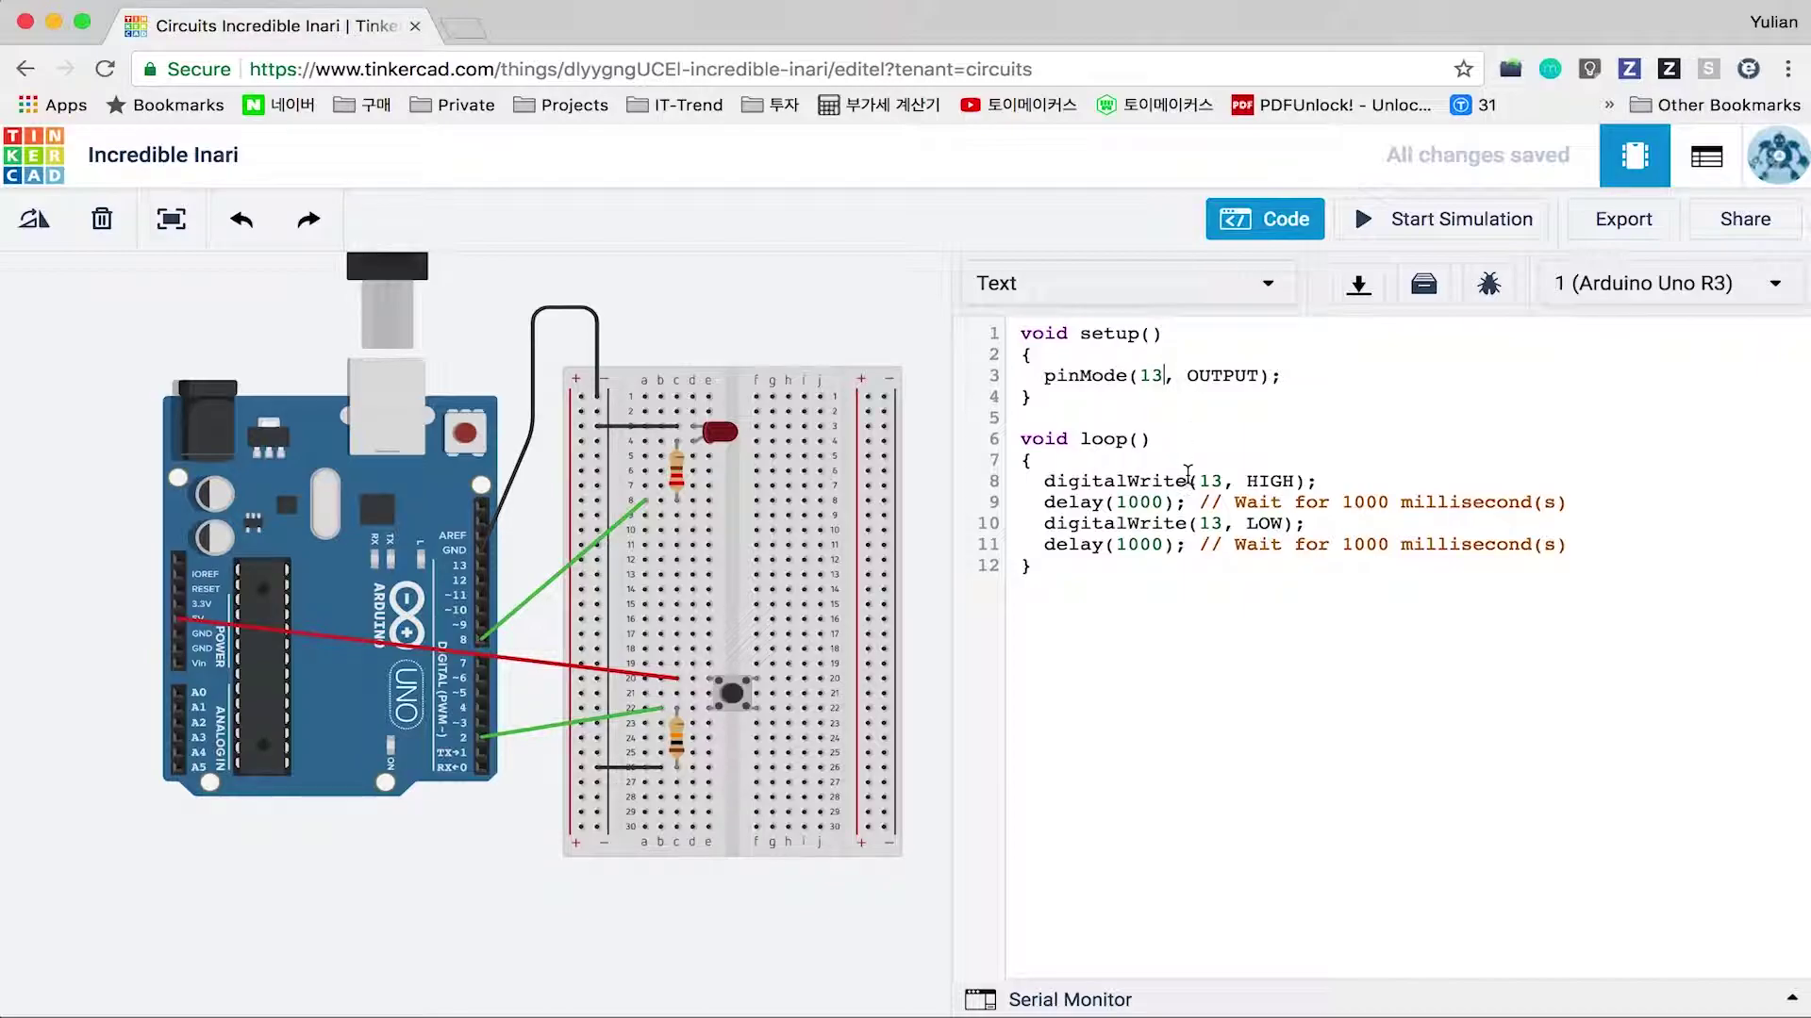
Set the pin number in the setup() pinMode statement to 8.
click(1312, 380)
click(1164, 375)
key(BackSpace)
key(BackSpace)
text(8)
Add the statement pinMode(2, INPUT); below the pin 8 line in setup().
key(shift+End)
key(super+c)
key(End)
key(Return)
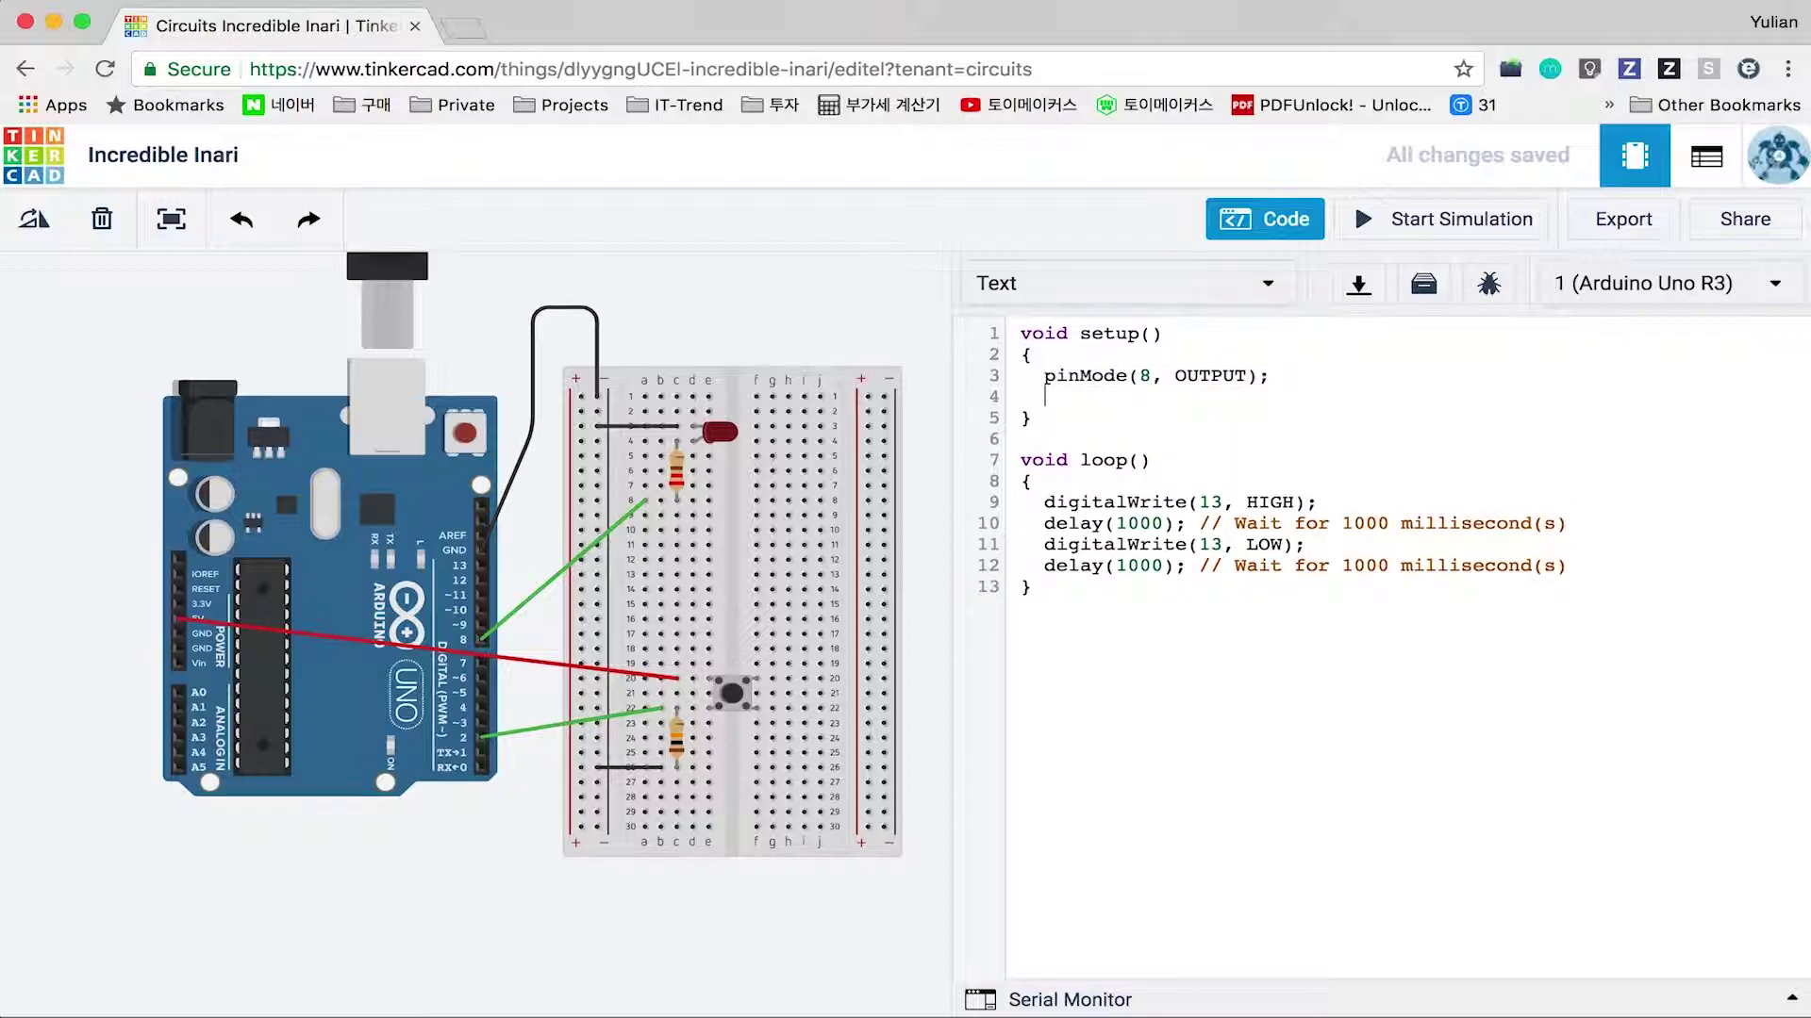
key(super+v)
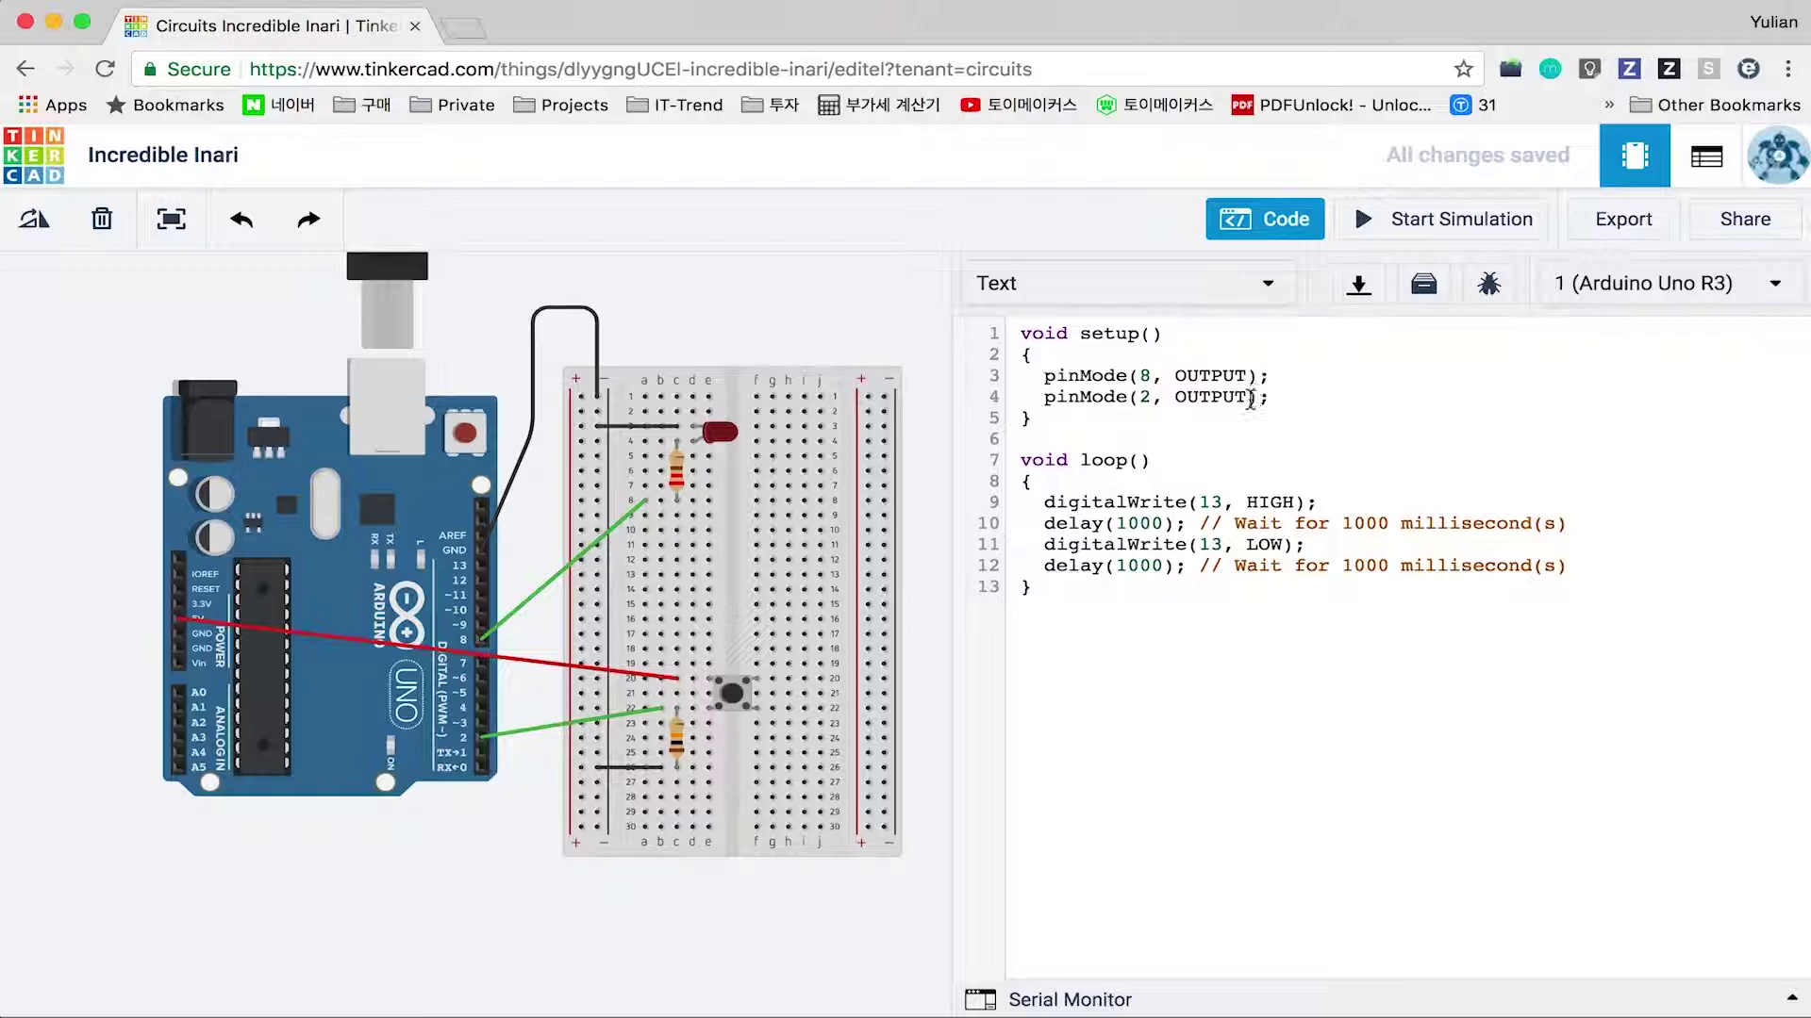
double_click(1183, 397)
text(i)
key(BackSpace)
text(INPUT)
Replace the default blink statements inside loop() with digitalRead(2);.
key(Down)
drag(1567, 568, 1050, 502)
key(BackSpace)
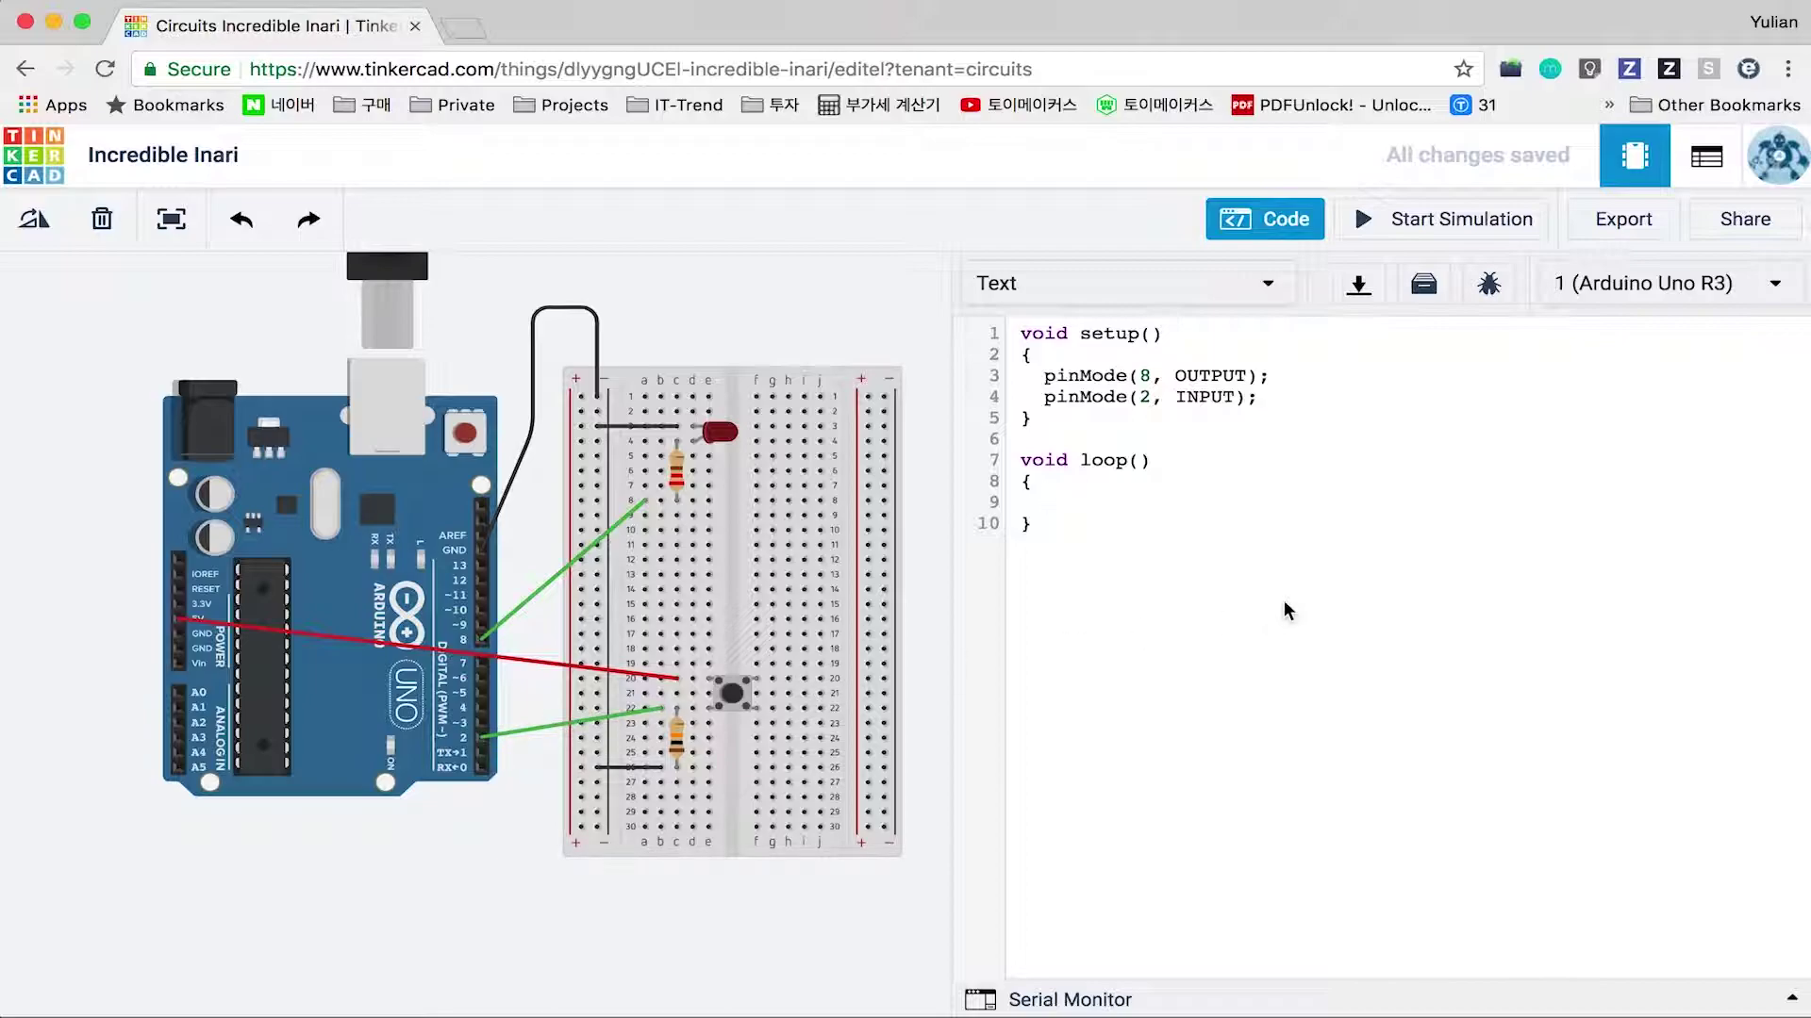
text(digitalRead(2);)
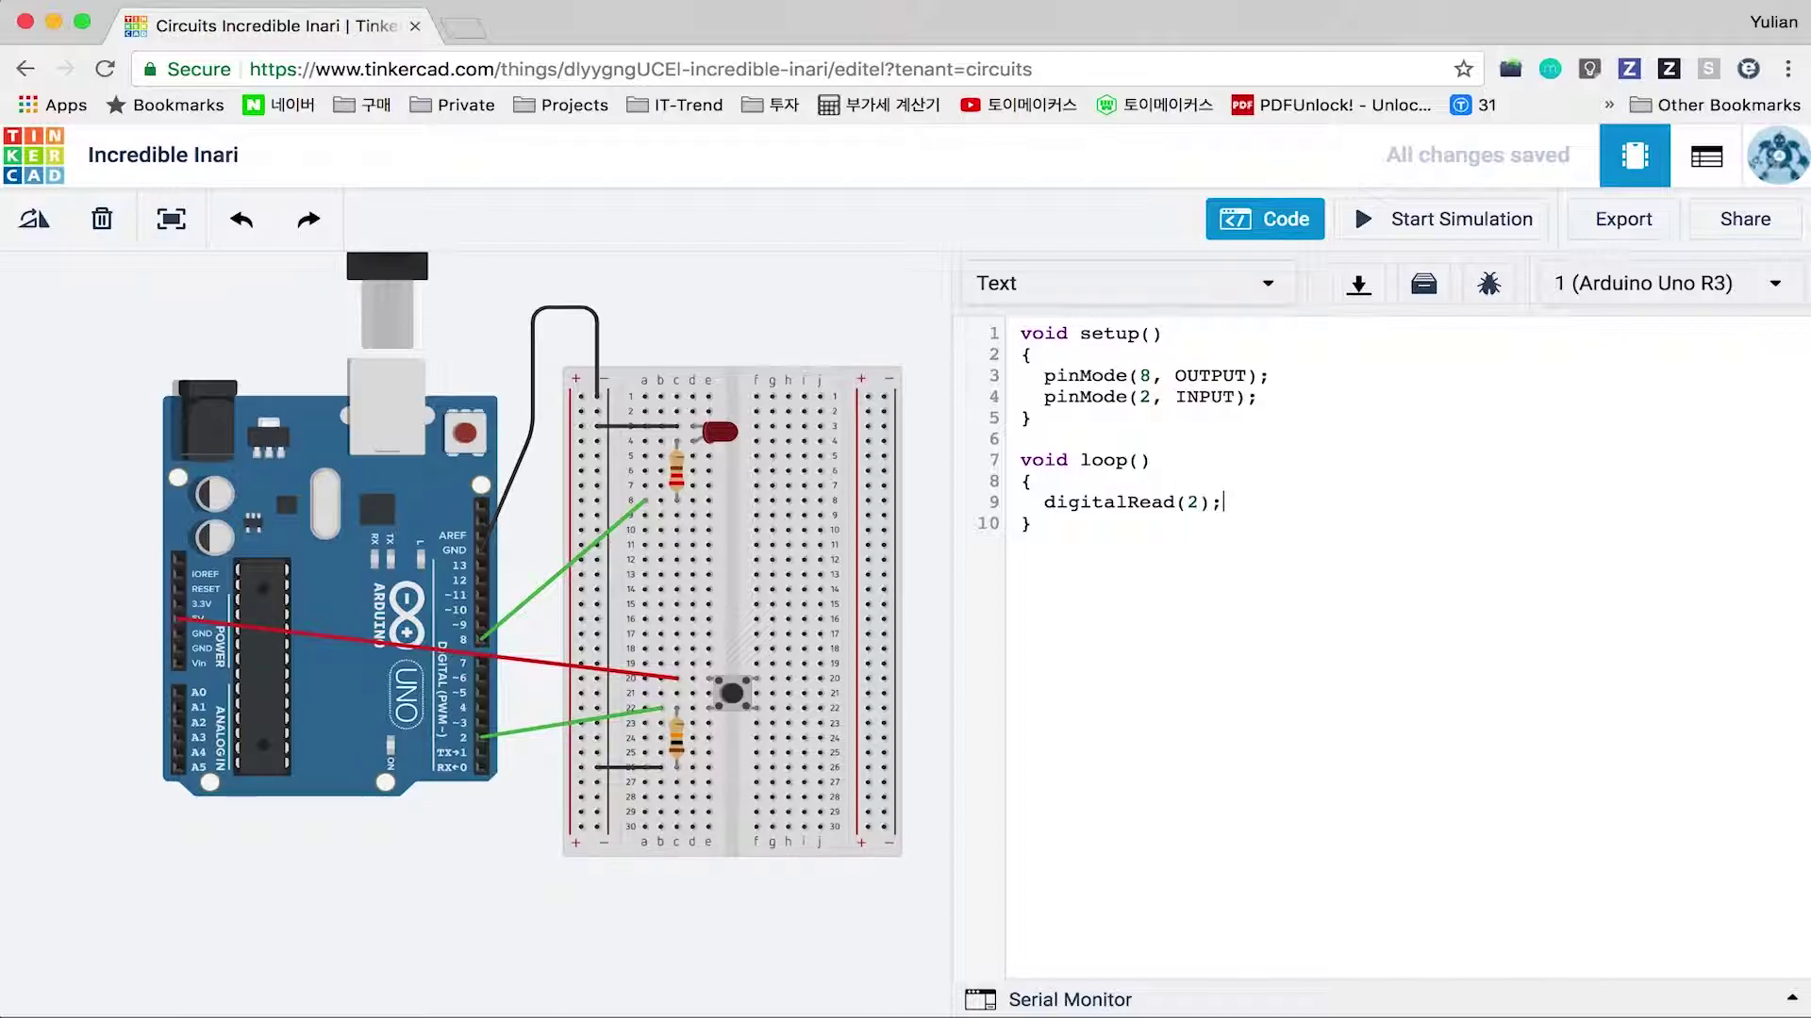
Store the pin 2 reading in an integer variable, making the line int readValue = digitalRead(2);.
key(Left)
key(Left)
key(Left)
key(Left)
key(Left)
key(Left)
key(Left)
key(Left)
key(Left)
key(Left)
key(Left)
key(Left)
key(Left)
key(Left)
text(int )
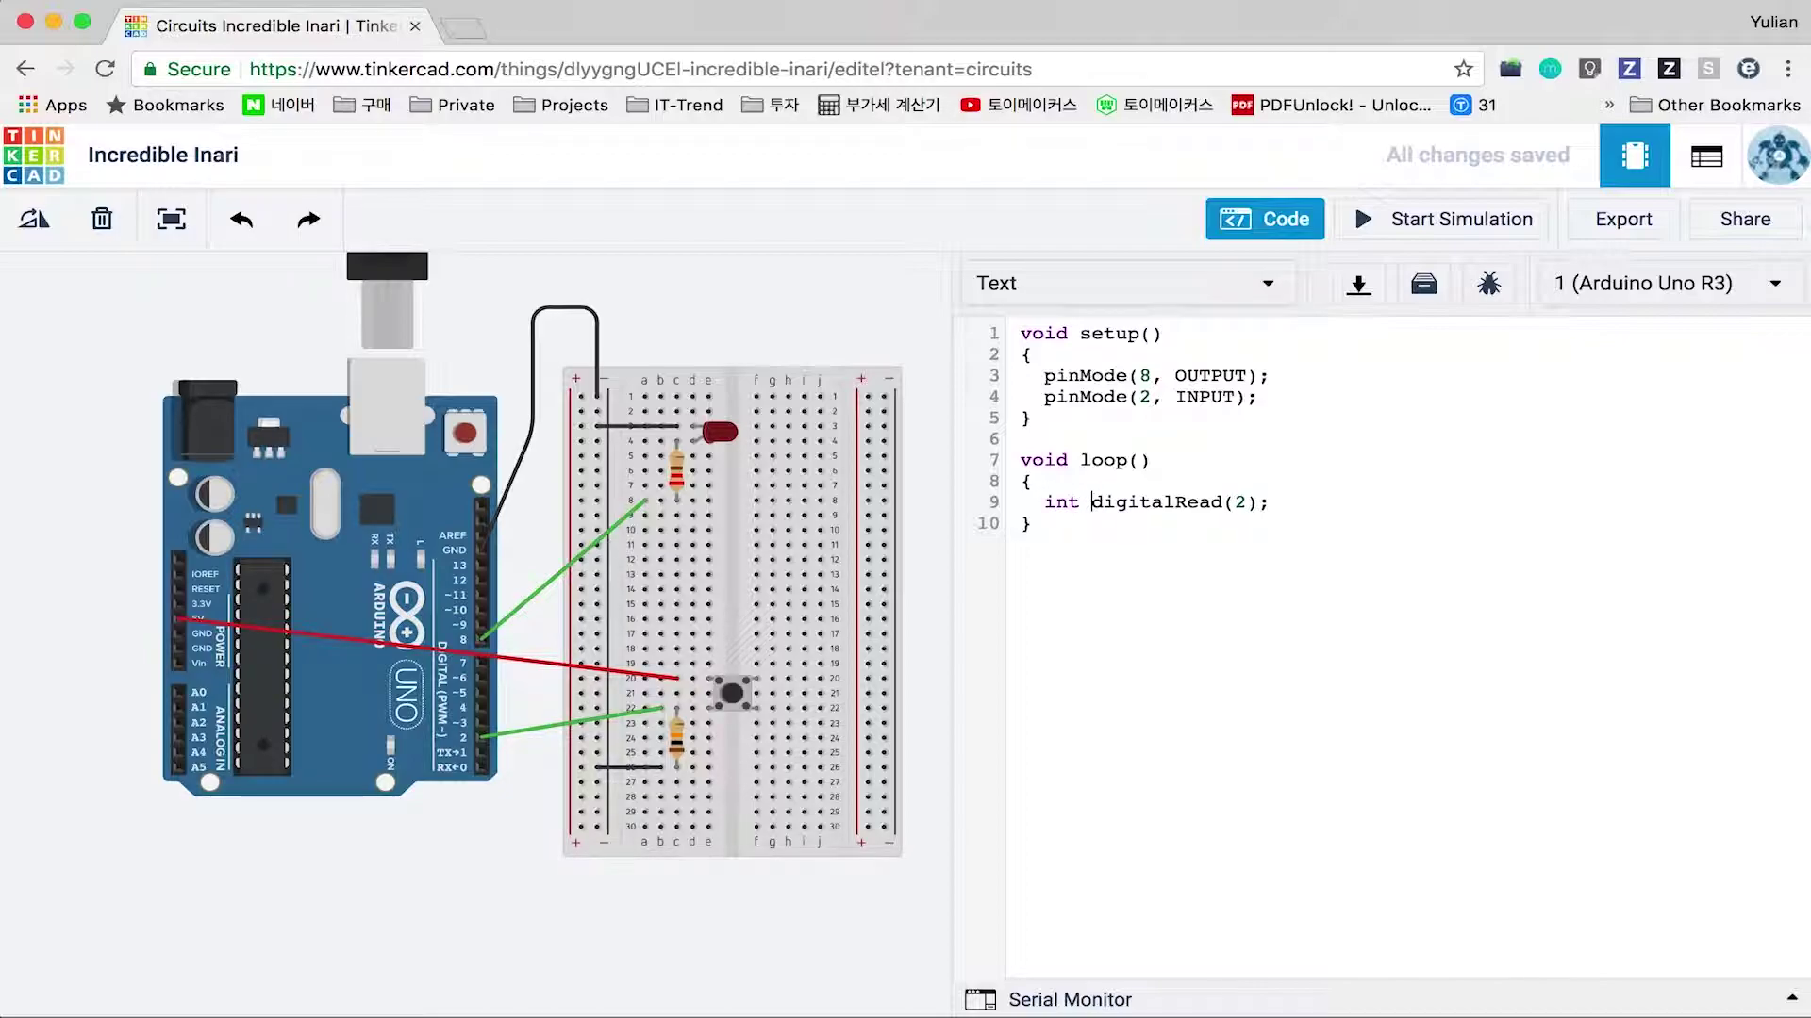
text(re)
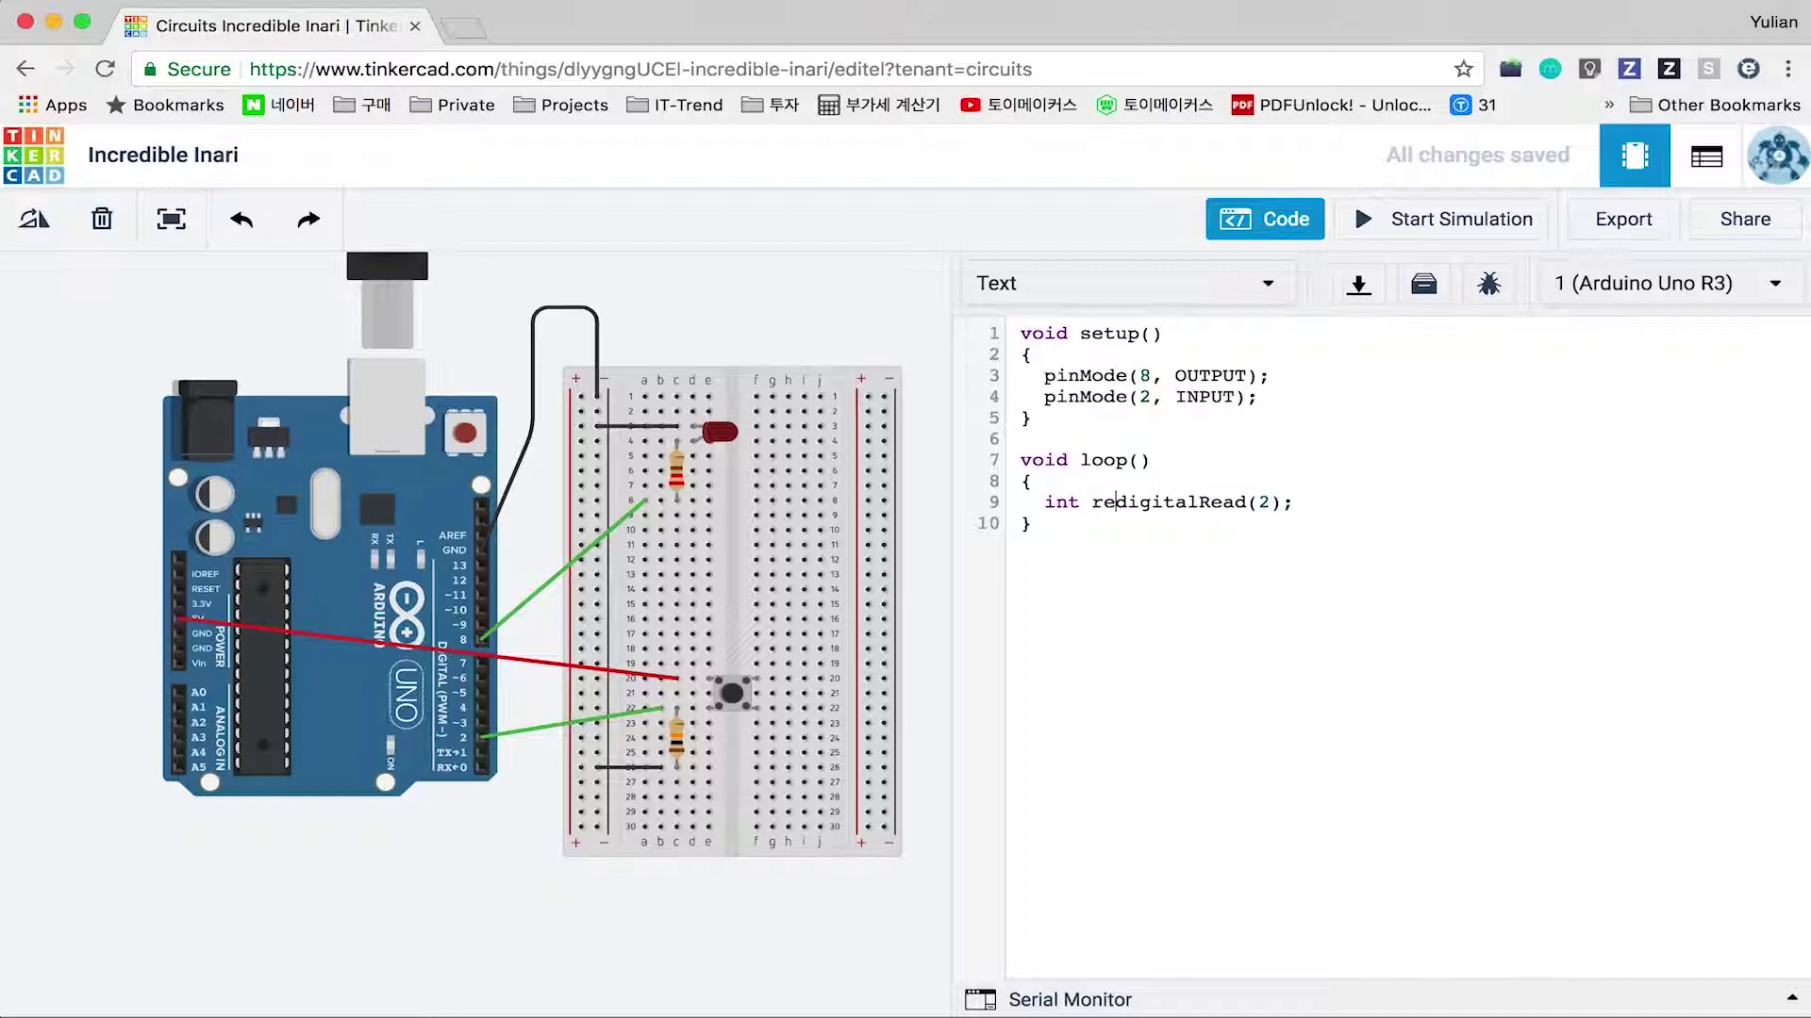
text(adValue -=)
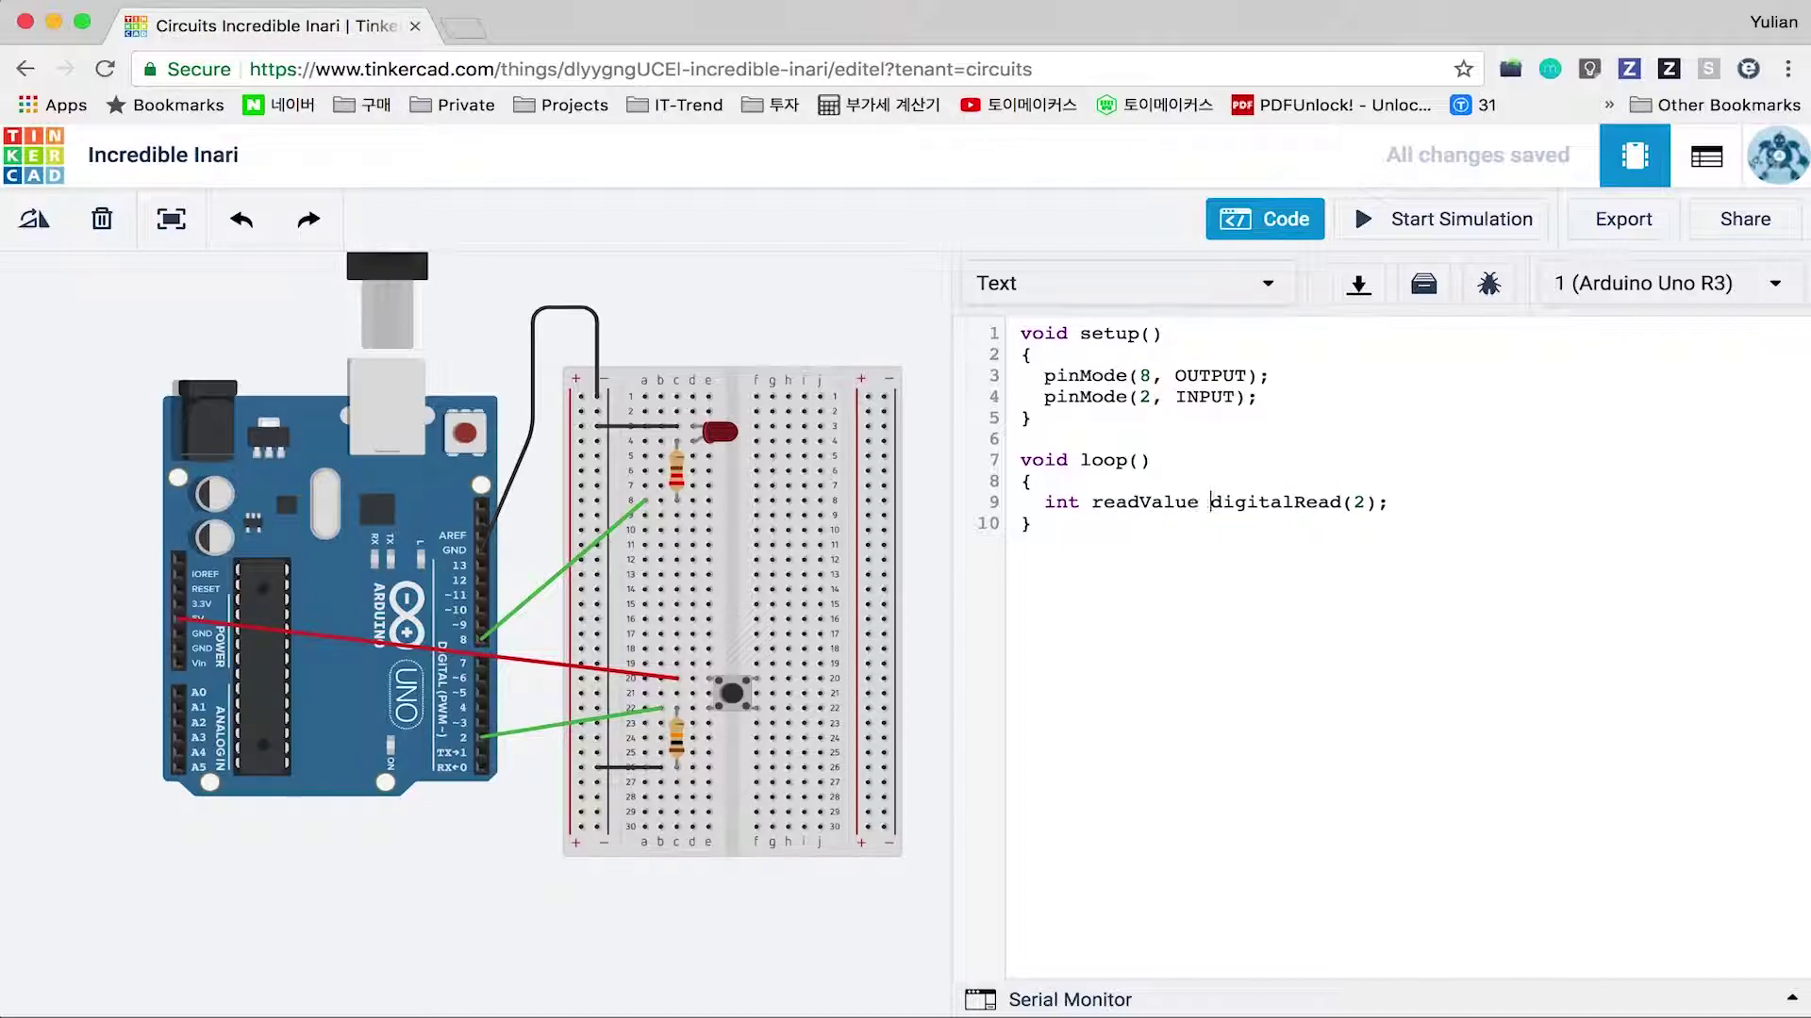
key(BackSpace)
key(BackSpace)
key(BackSpace)
text(=)
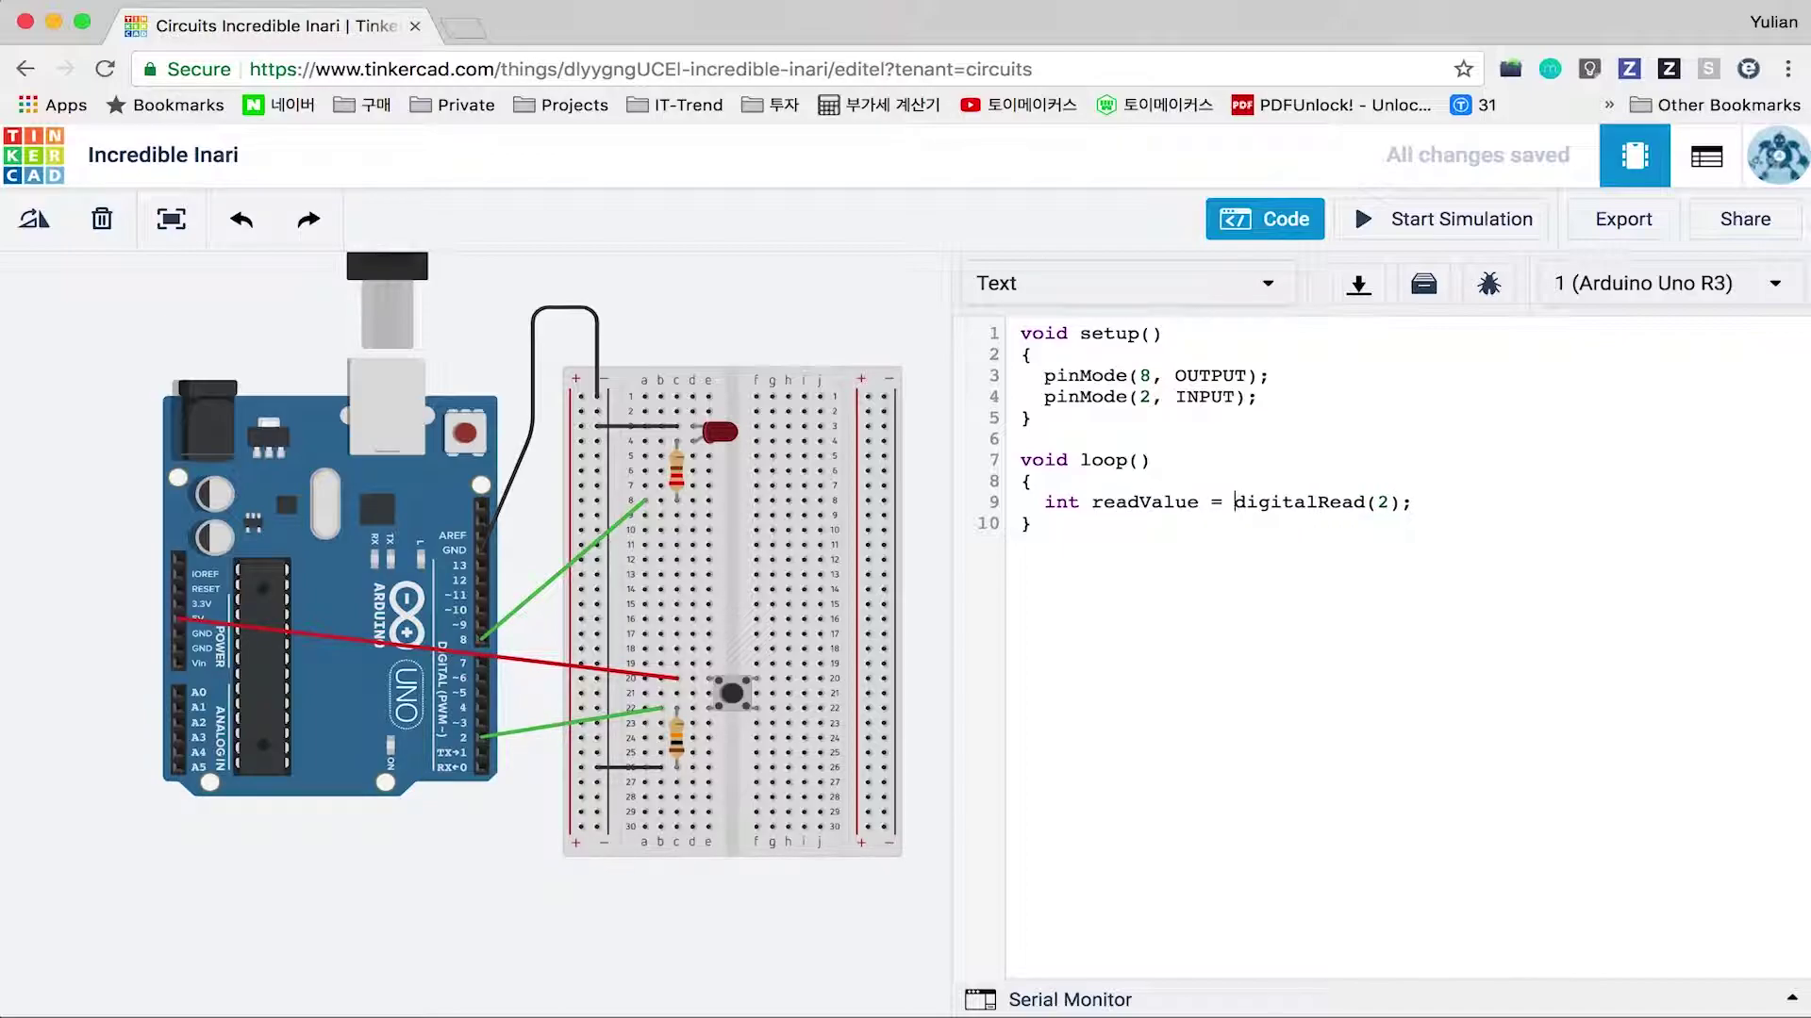
Add an if(readValue == HIGH) { } block below the readValue line, separated by a blank line.
click(1411, 501)
double_click(1150, 502)
click(1449, 509)
key(Return)
key(Return)
text(if(readValue == HIGH) {)
key(Return)
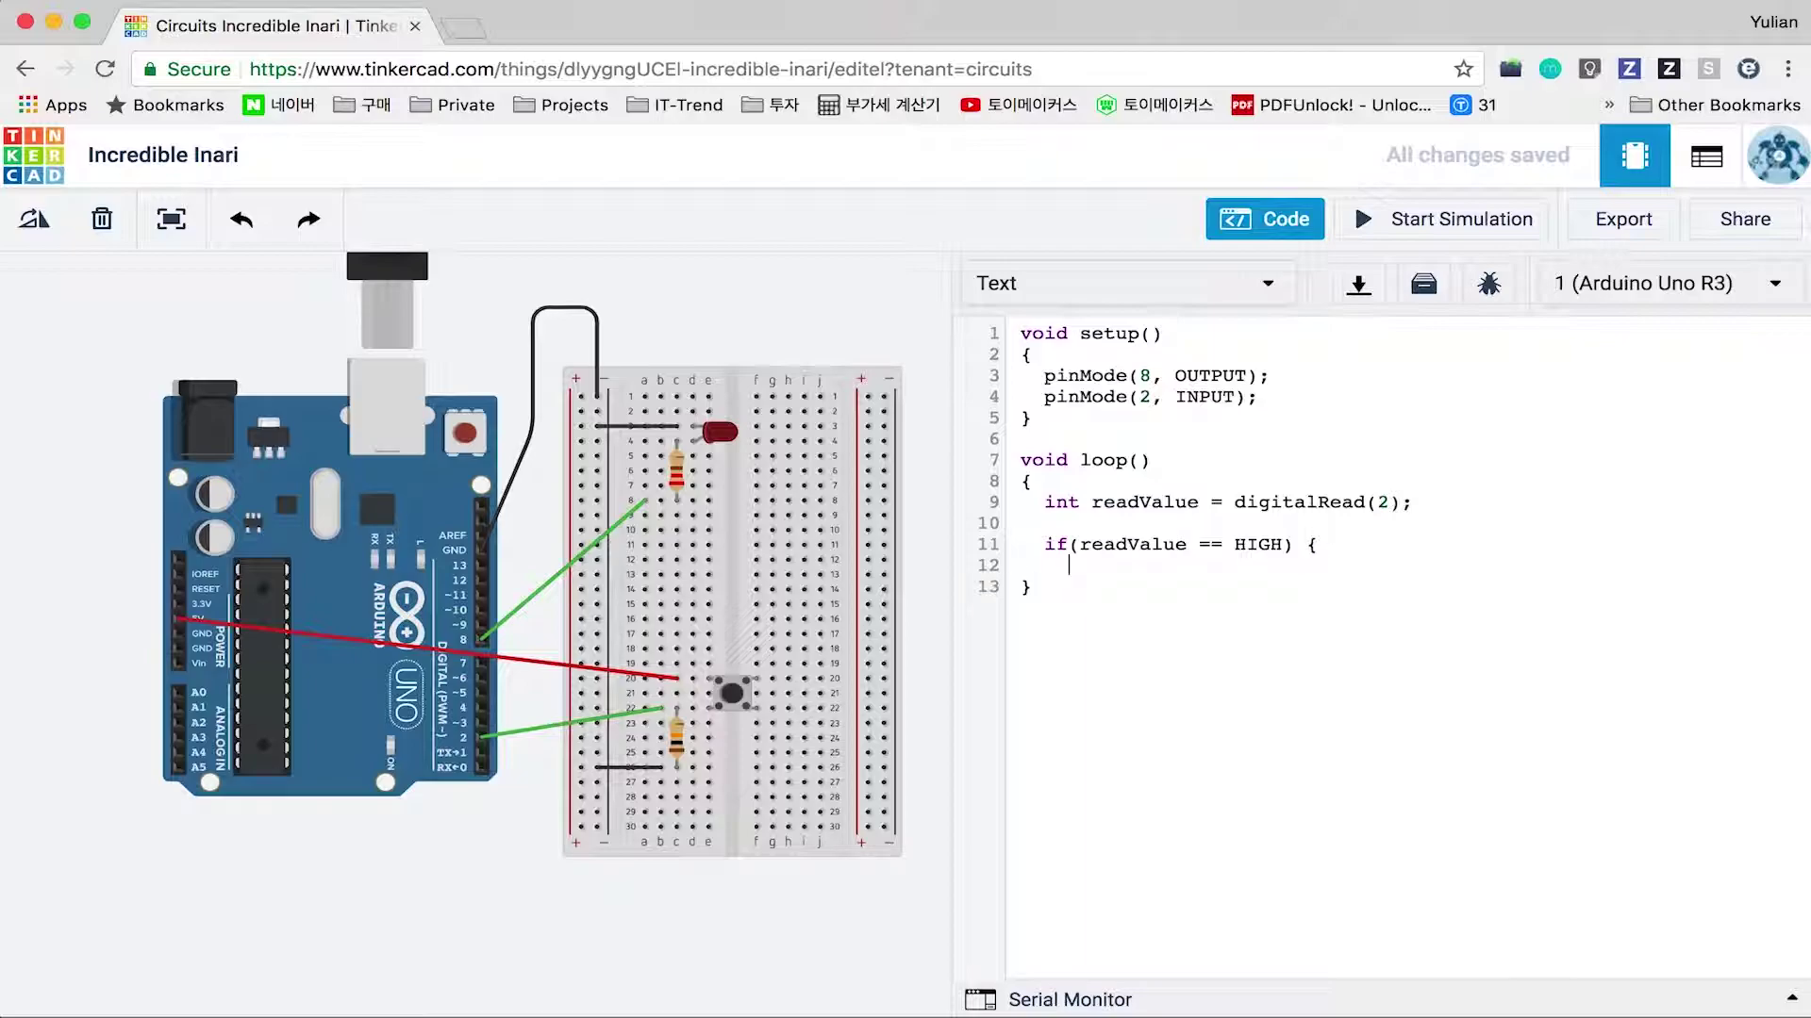
text(})
Insert digitalWrite(8, HIGH); inside the if block.
click(1318, 545)
key(Return)
text(digitalWrite(8, )
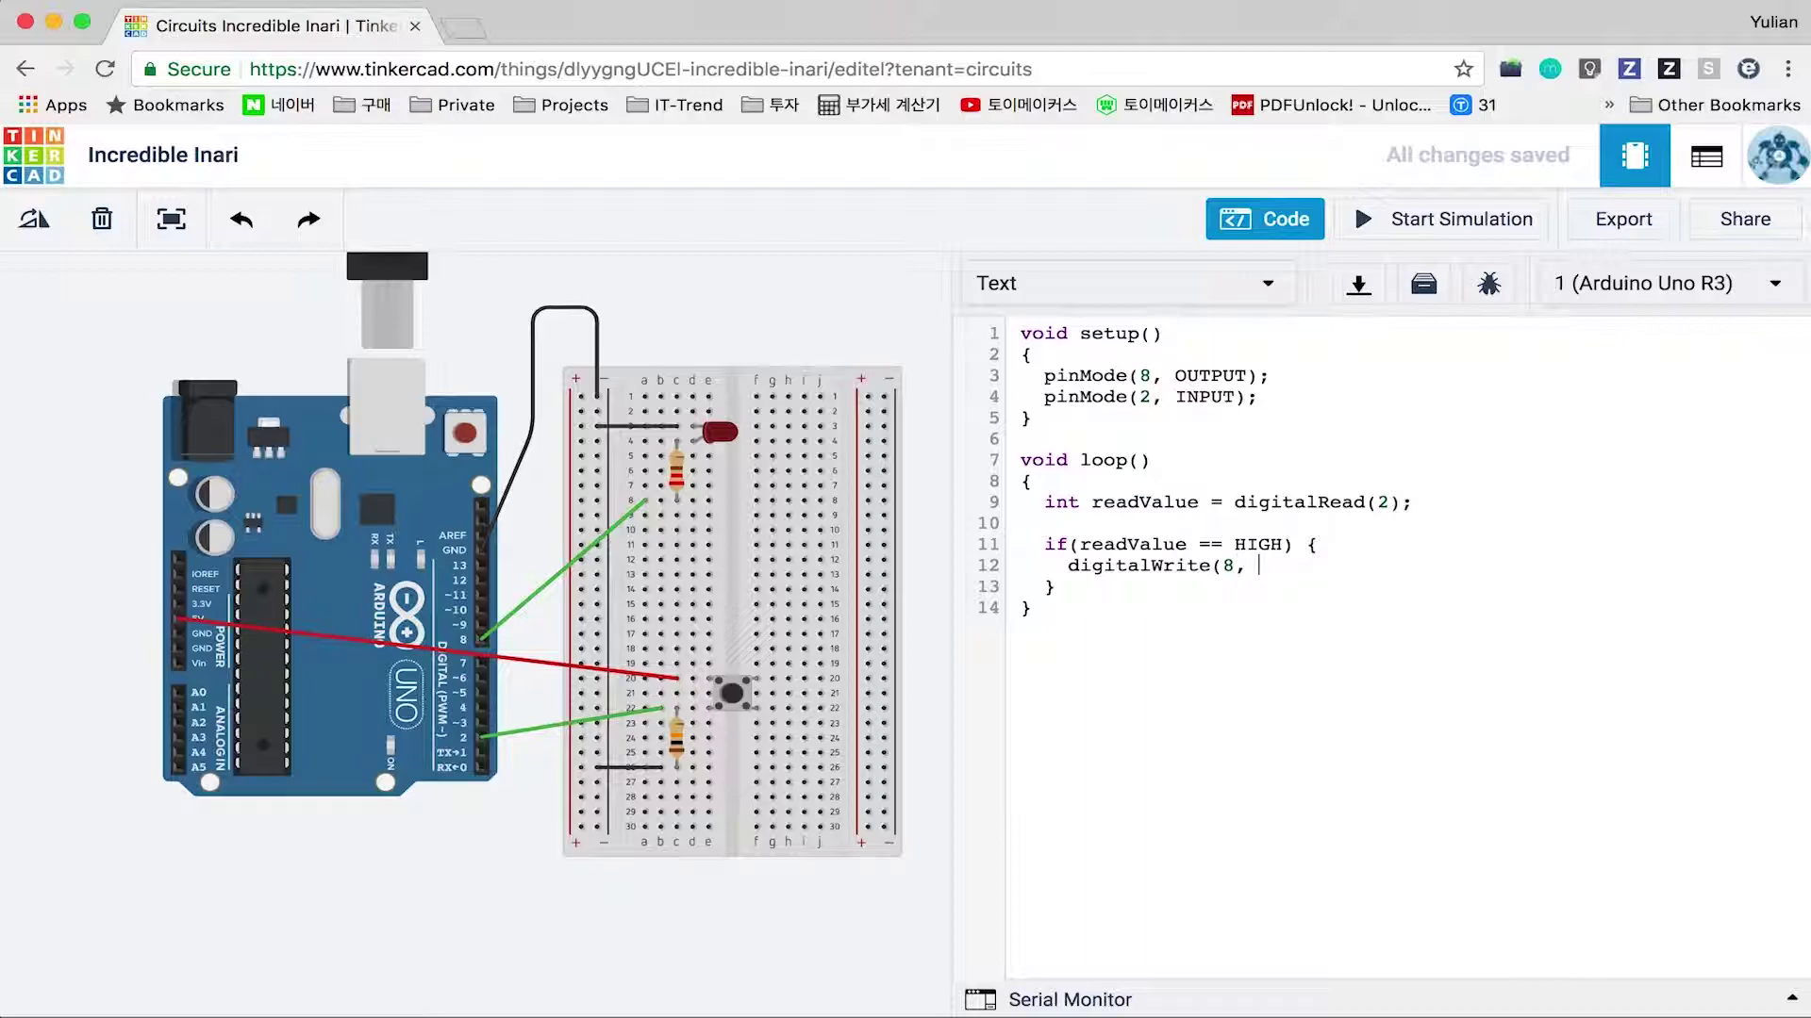
text(HIGH);)
Add an else block after the if block containing digitalWrite(8, LOW);.
key(Return)
text(else {)
key(Return)
text(})
key(End)
key(Return)
text(digita)
text(lWrit)
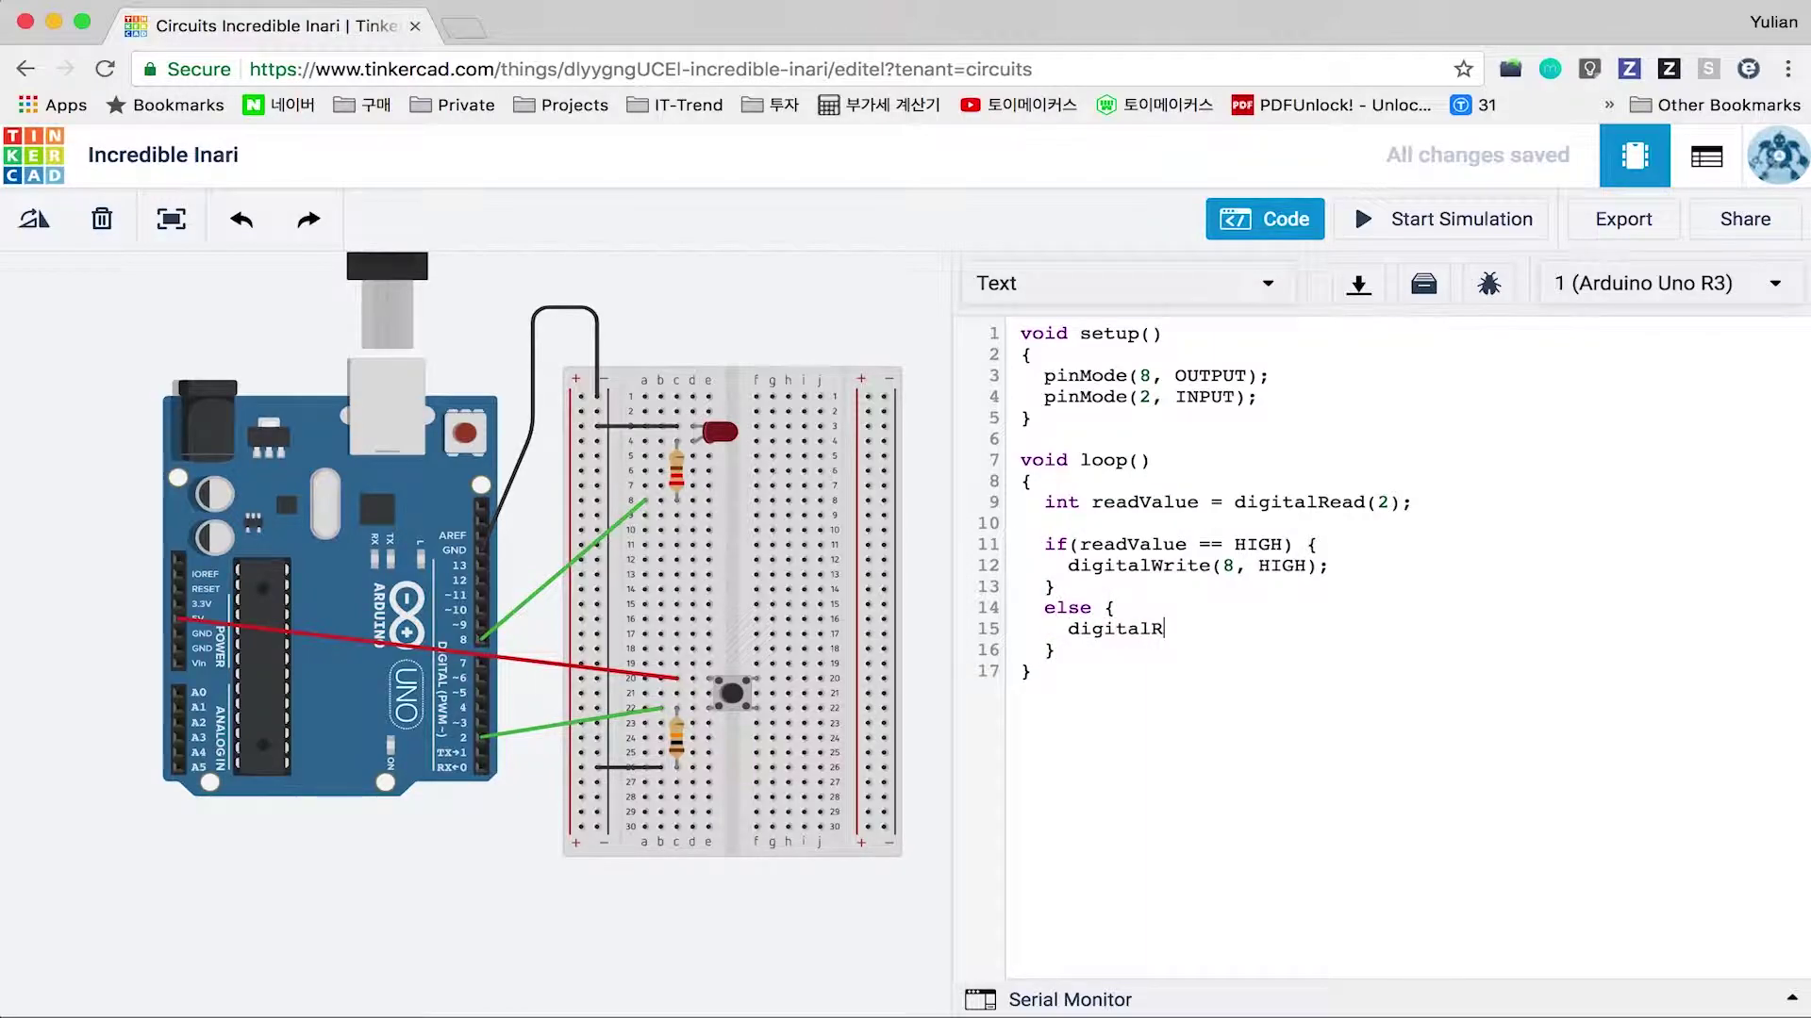
text(e(8, LOW);)
click(1282, 463)
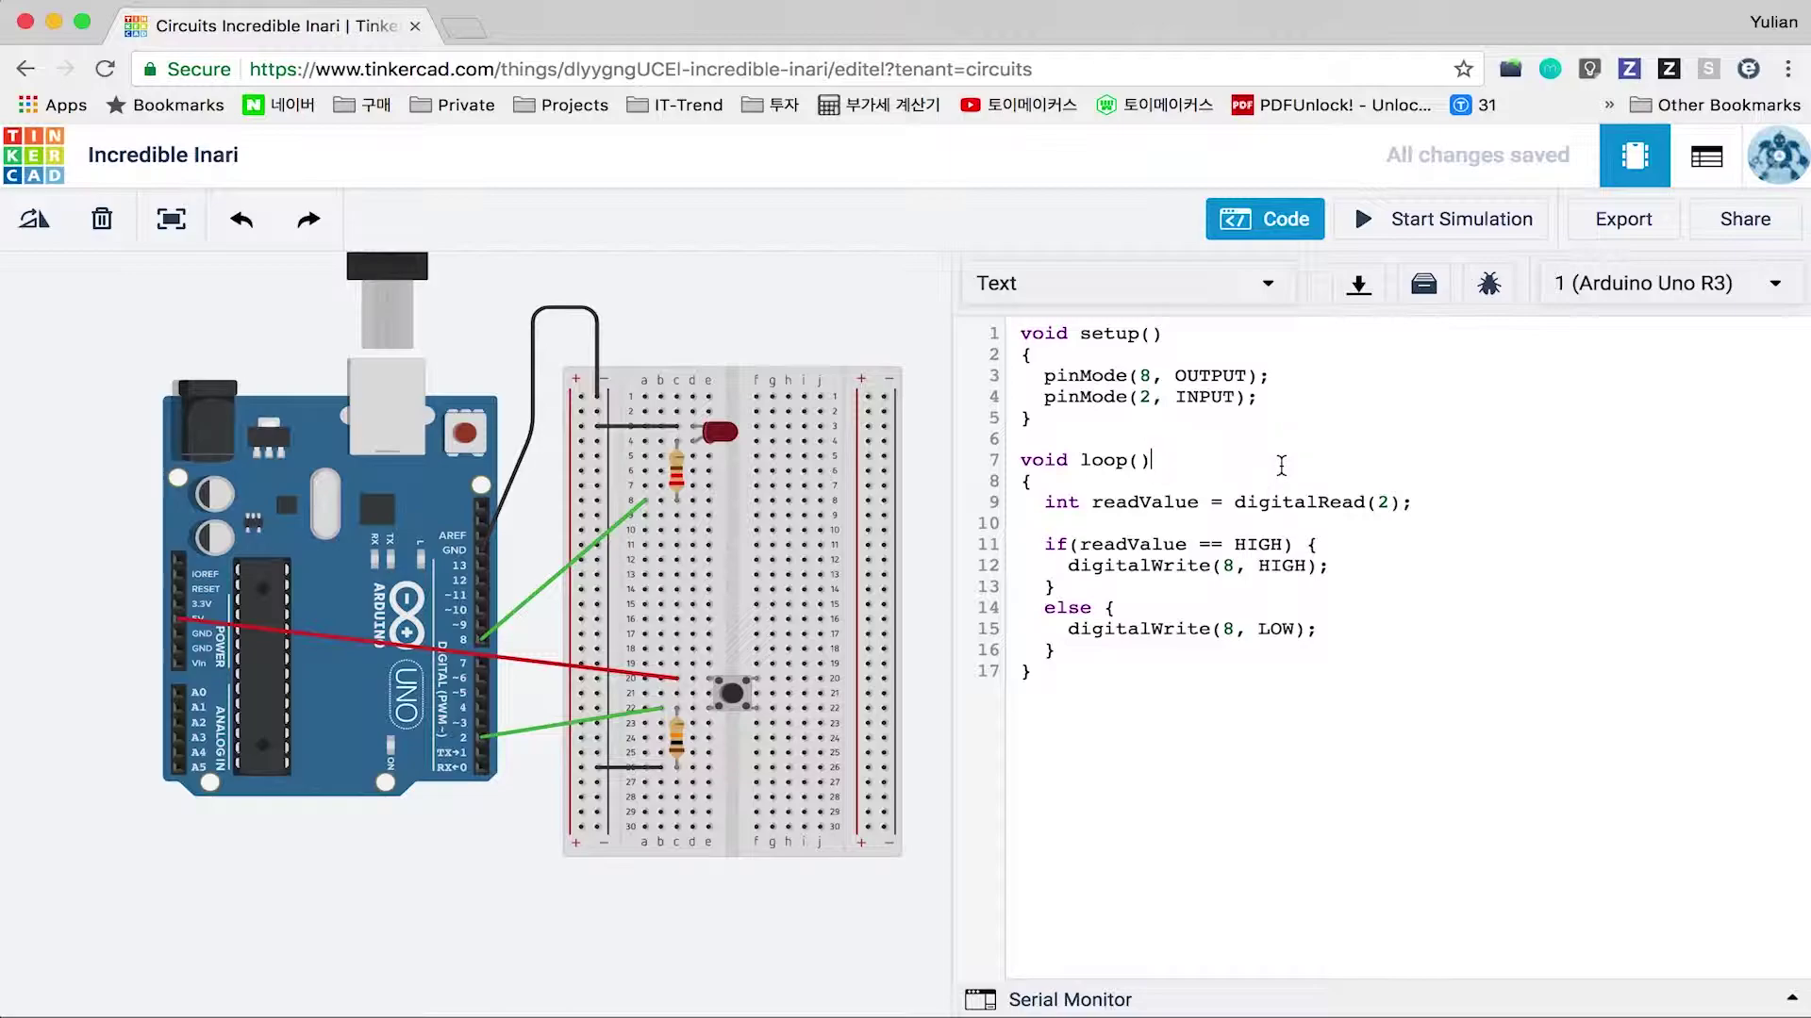
Start the simulation and operate the breadboard pushbutton several times to test the LED.
click(1449, 224)
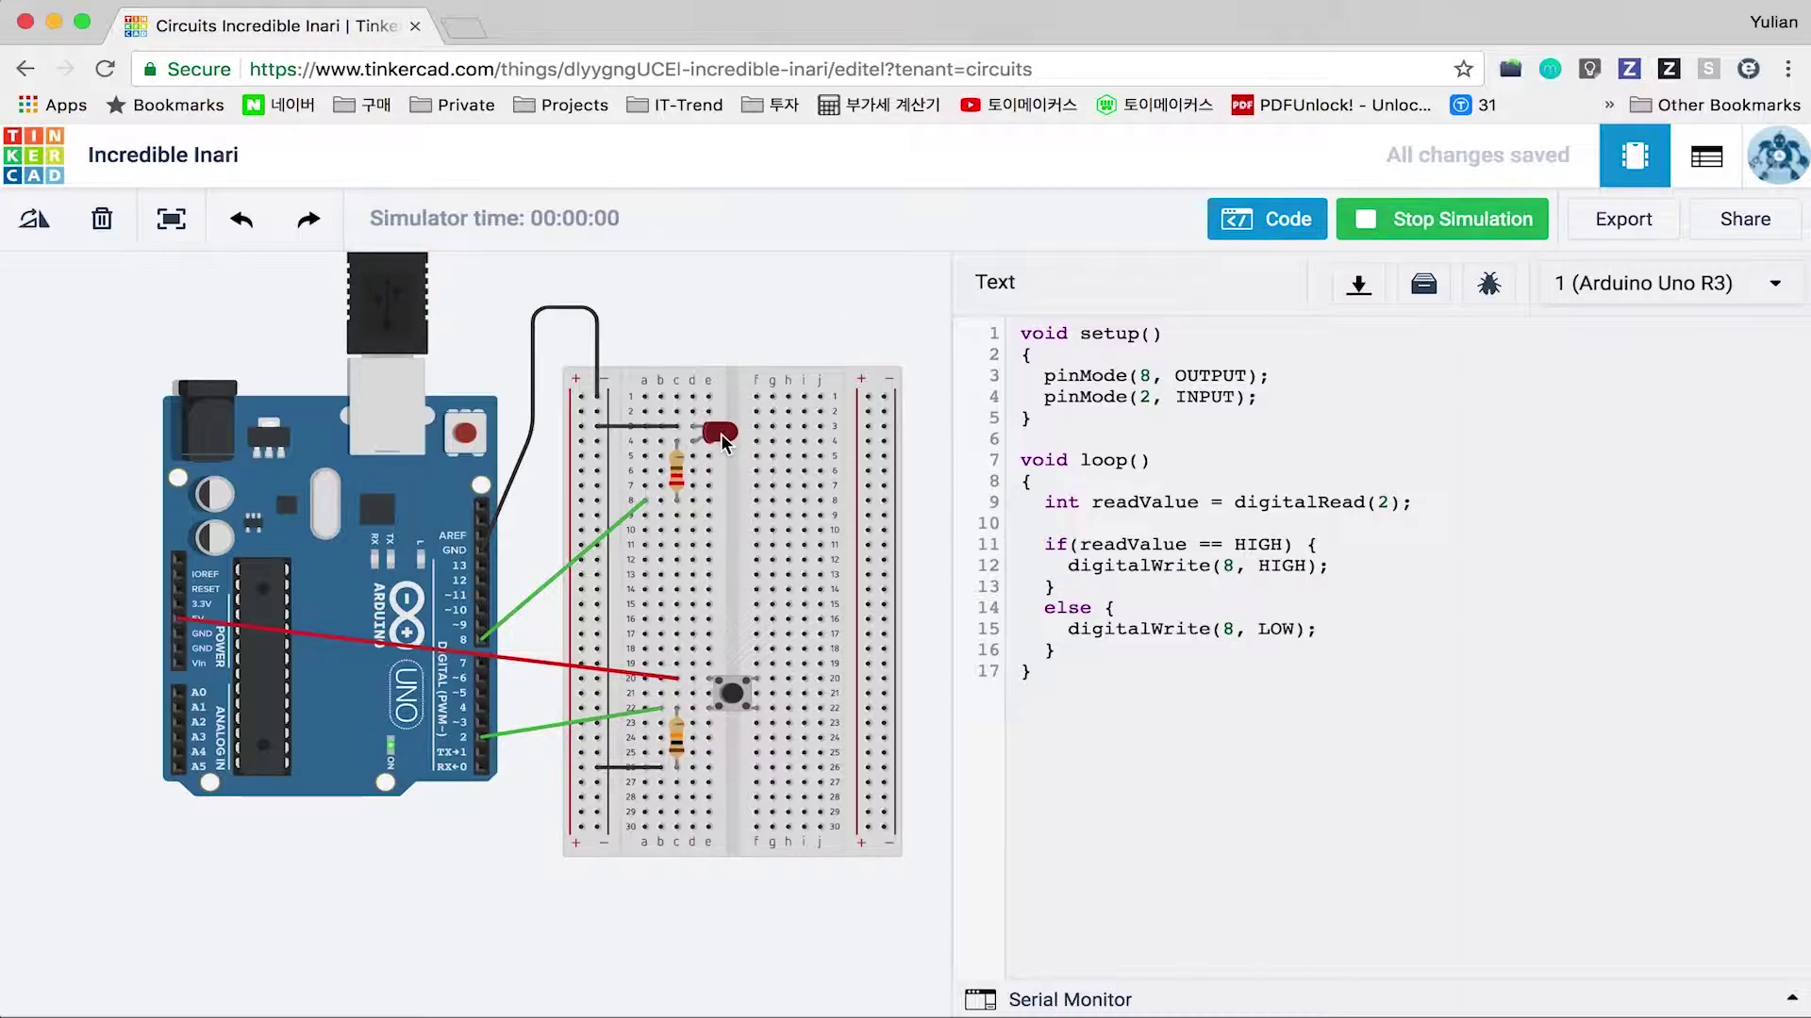
click(728, 694)
click(728, 694)
click(728, 694)
click(728, 694)
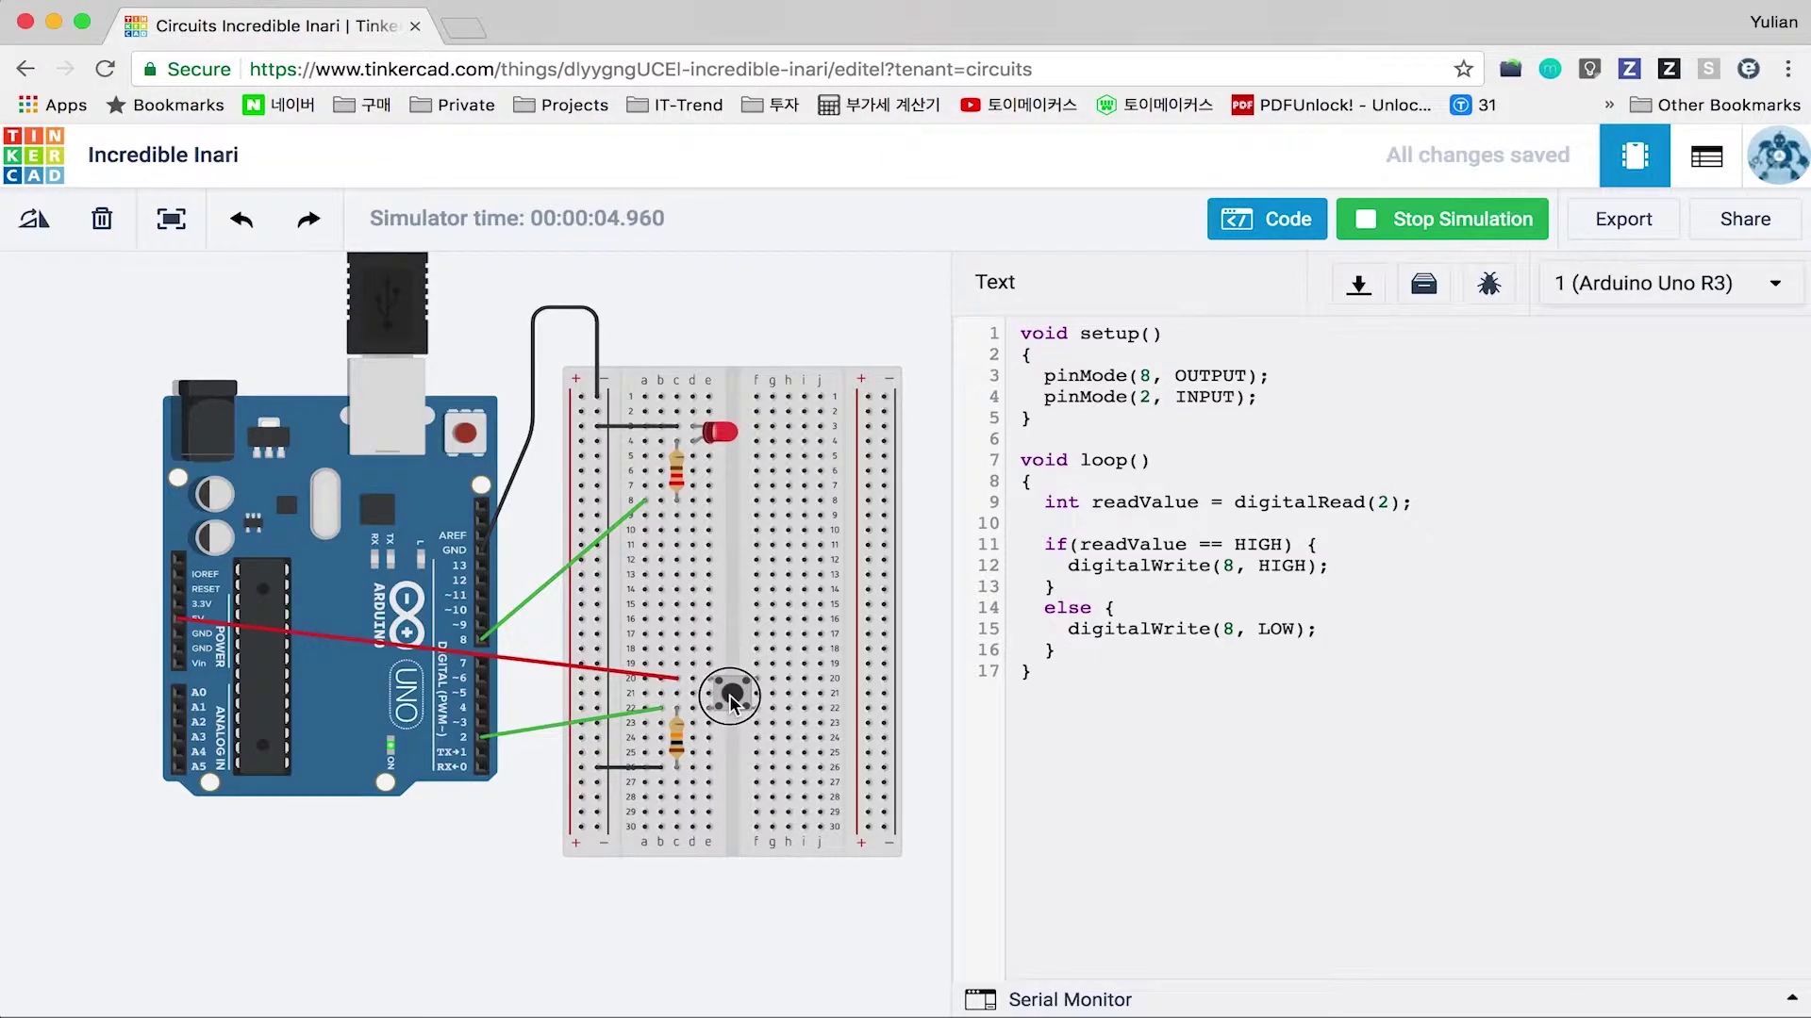